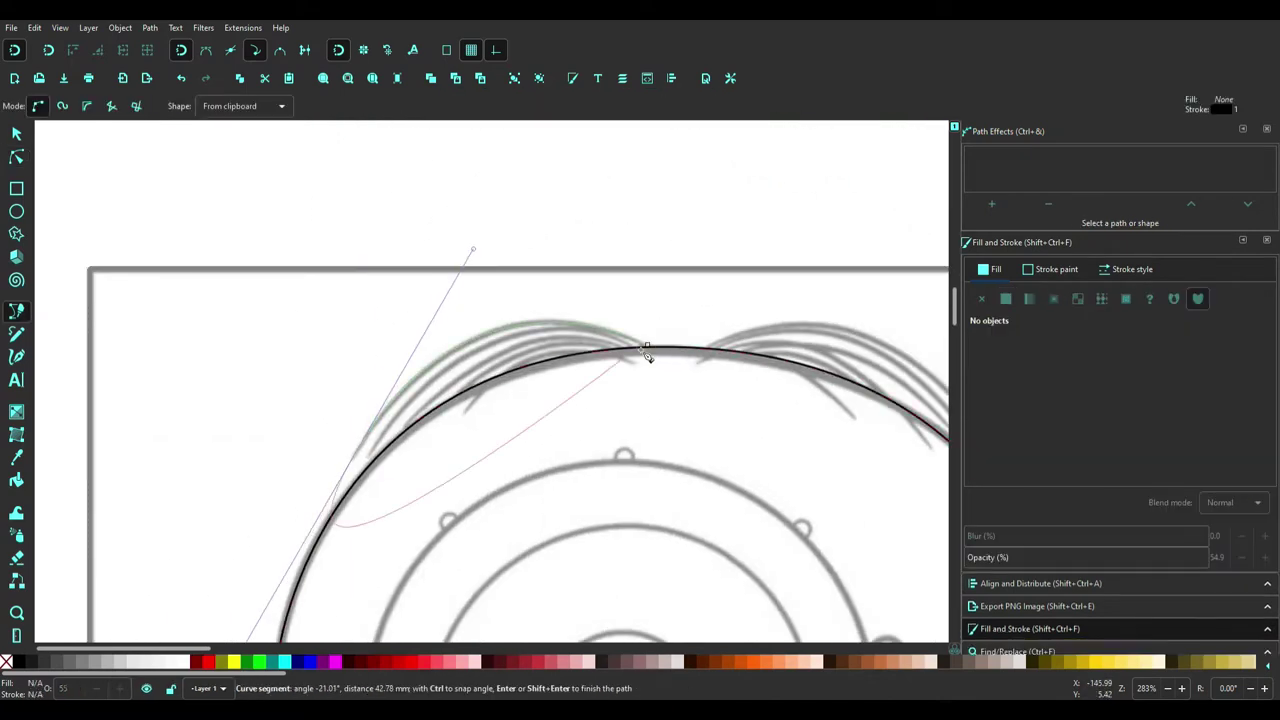
Finish tracing the remaining hair strands on top of the head as black curves
key("Return")
key("Return")
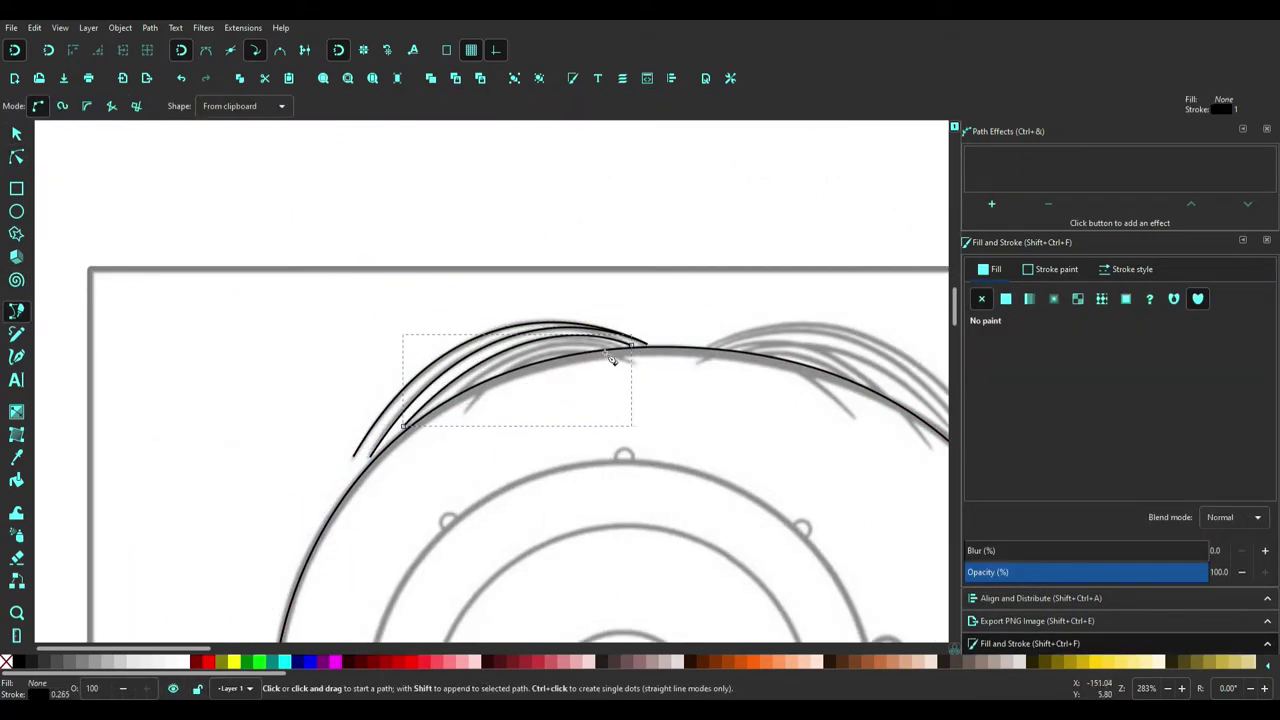
left_click(640, 345)
left_click_drag(468, 410, 468, 423)
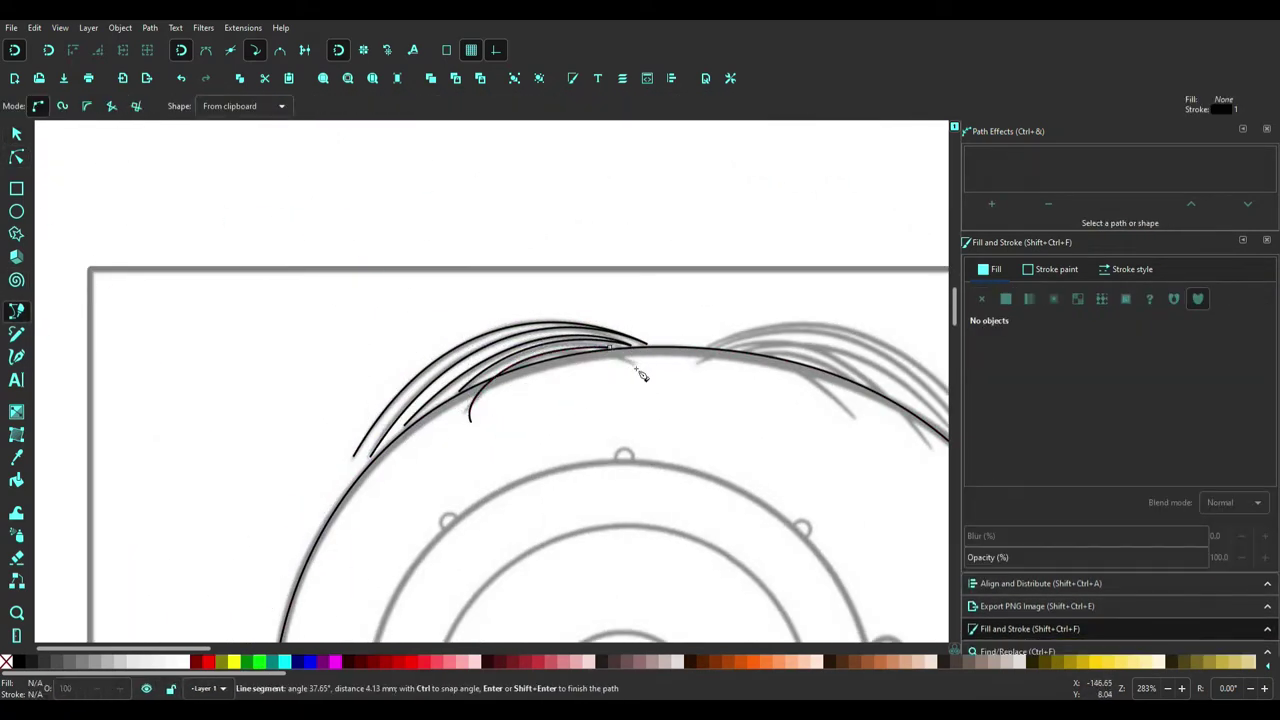
left_click(16, 133)
left_click_drag(394, 143, 686, 423)
key("Escape")
scroll(775, 333, "down", 5)
Draw the goggle's large outer circle and its inner ring circle
key("e")
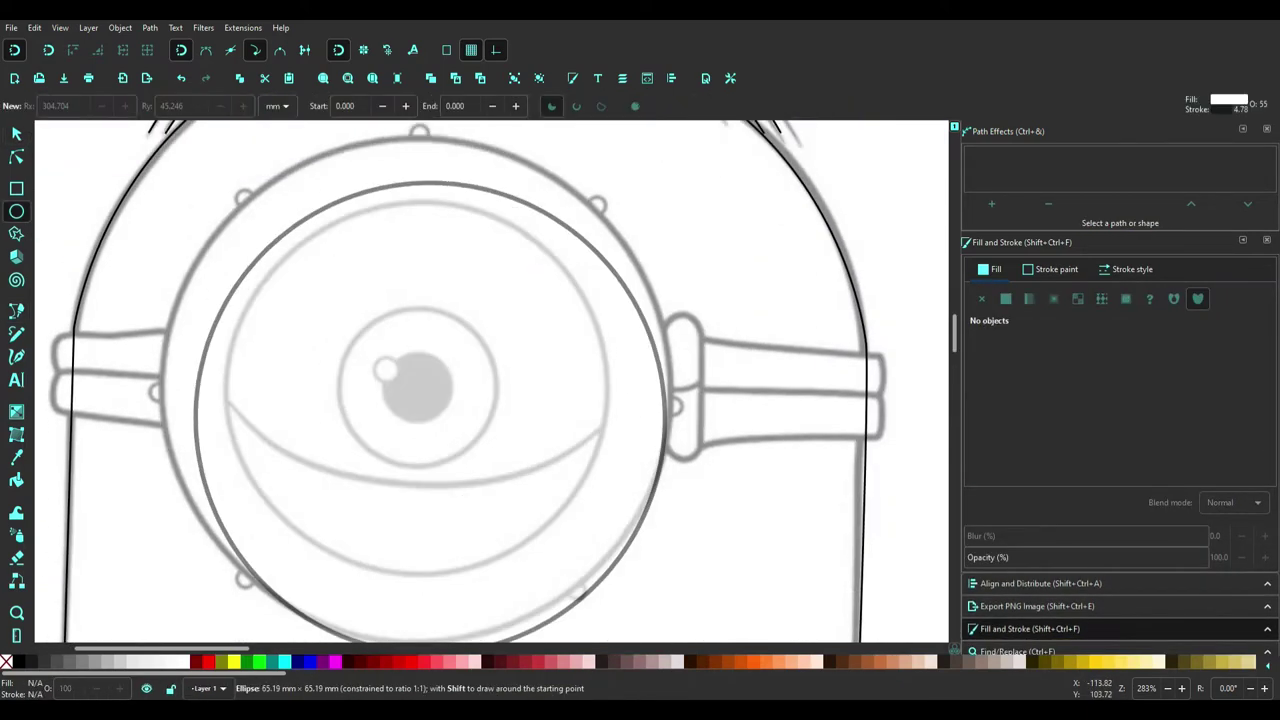
left_click_drag(164, 138, 668, 640)
key("s")
key("e")
left_click_drag(257, 229, 423, 486)
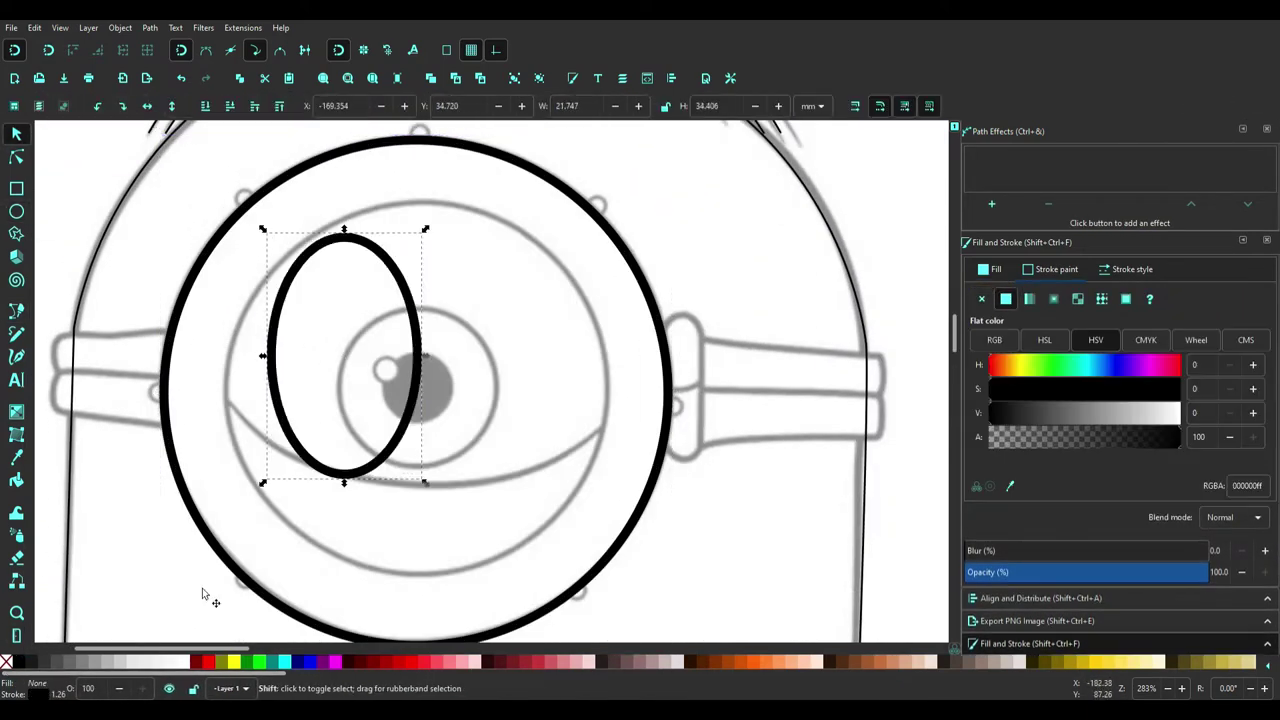
key("ctrl+z")
left_click_drag(218, 192, 613, 582)
key("s")
key("Escape")
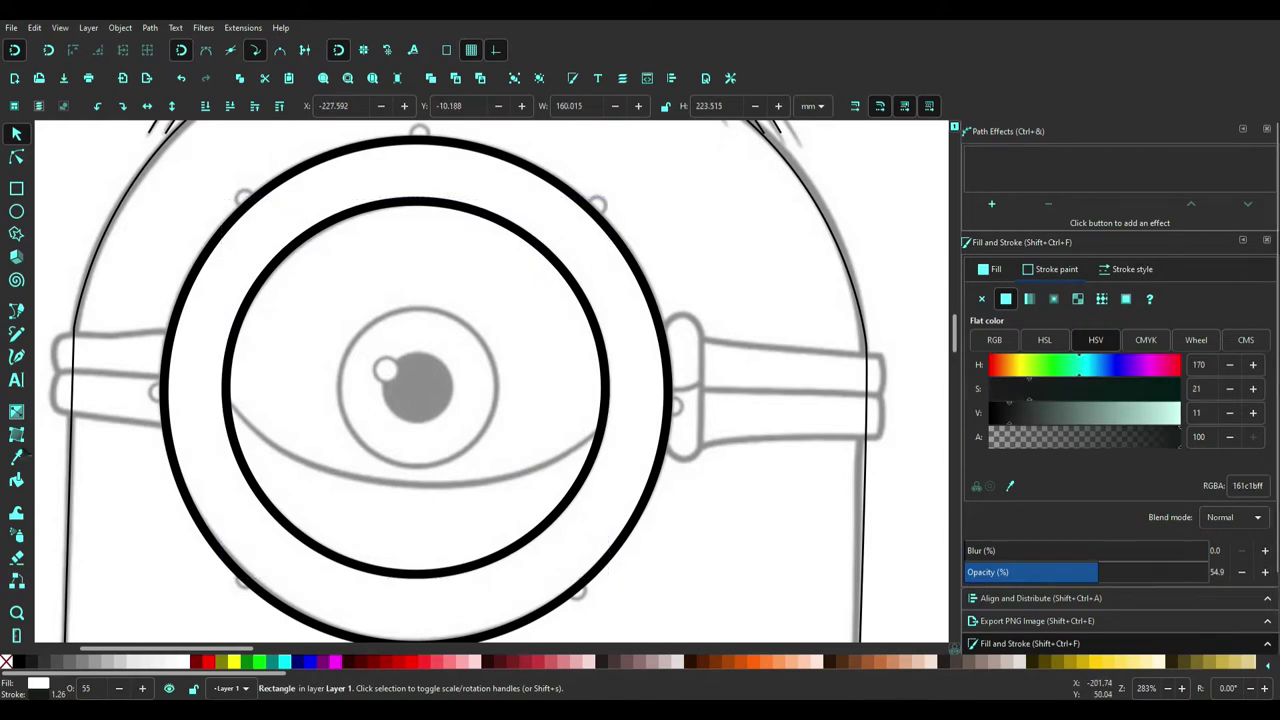
Draw a sagging eyelid curve across the goggle and give it a thicker stroke
key("b")
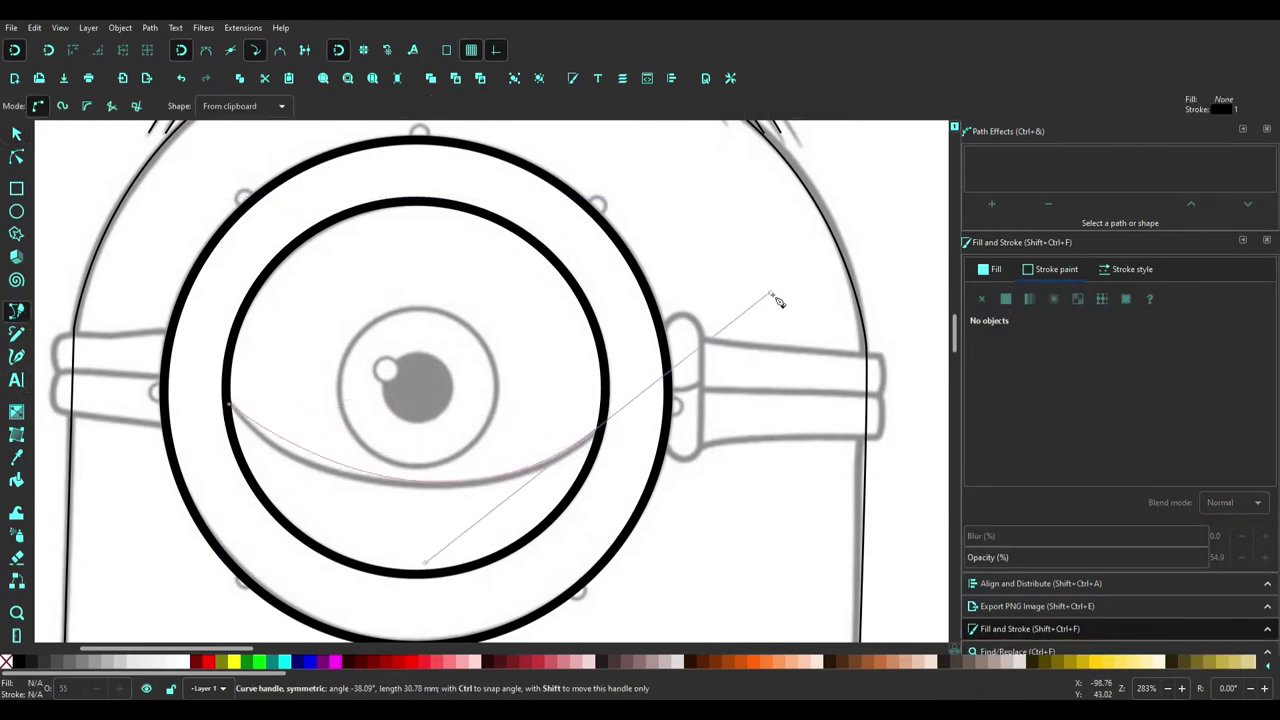
key("Return")
key("n")
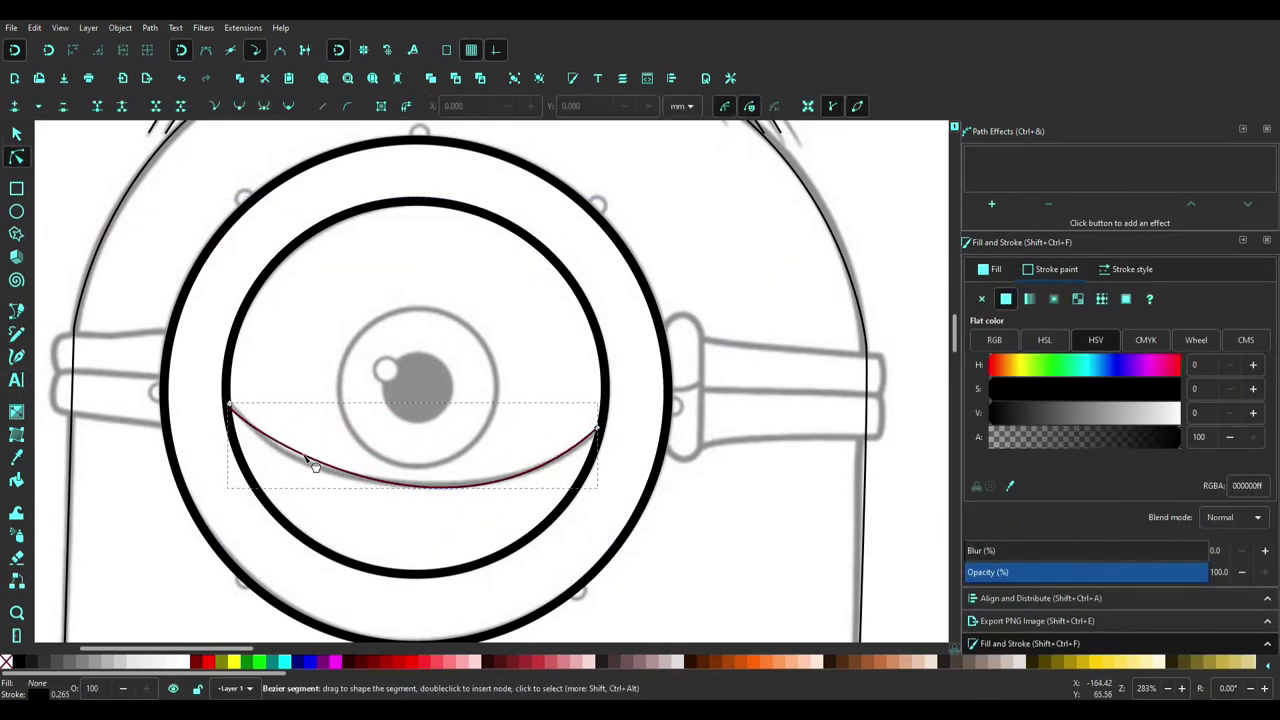
left_click_drag(312, 466, 292, 456)
key("s")
left_click(1132, 269)
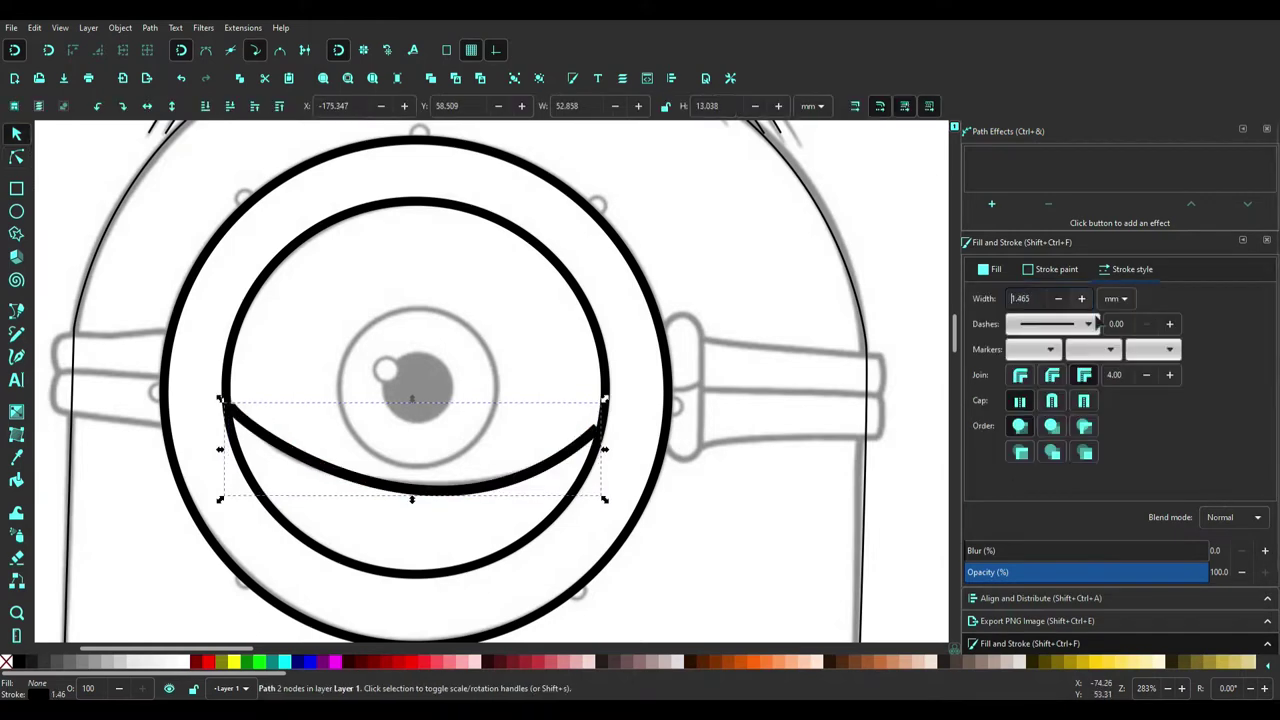
key("Return")
Nudge the iris circle upward and fill the pupil black
left_click_drag(476, 460, 474, 445)
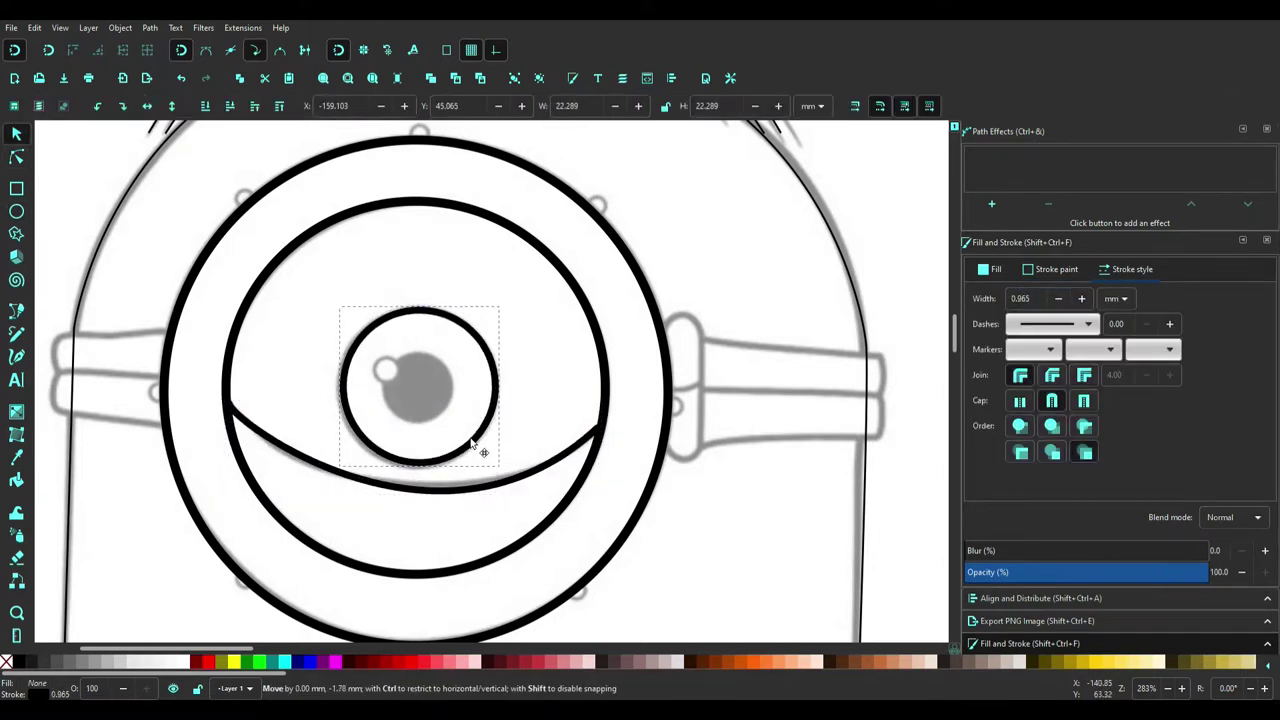
left_click(368, 404)
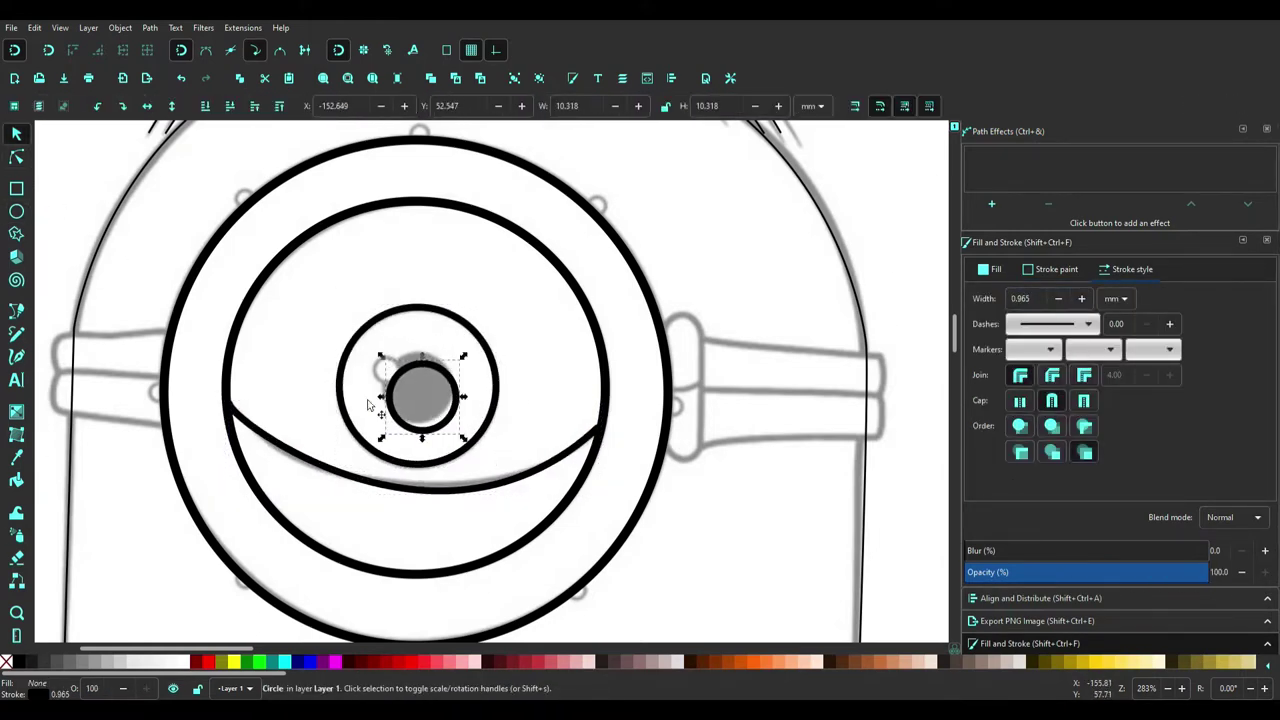
left_click(85, 630)
scroll(616, 457, "down", 4)
scroll(780, 534, "up", 5)
left_click(460, 340)
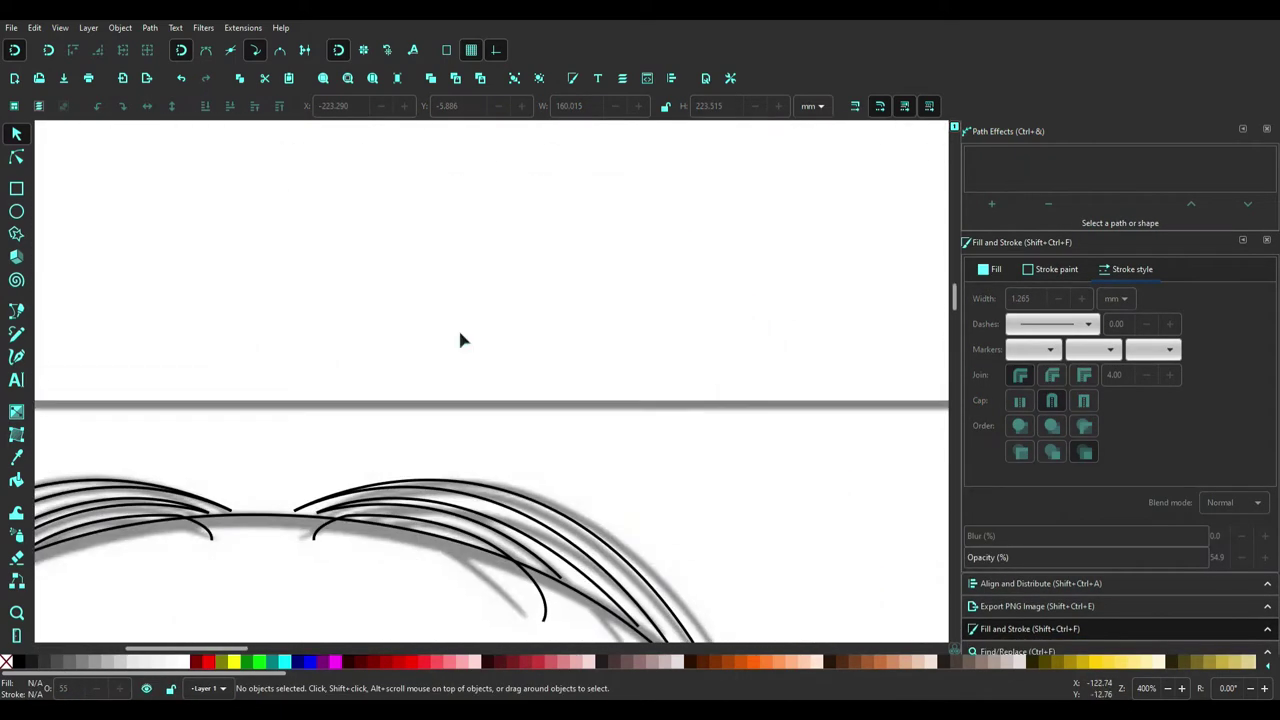
scroll(460, 400, "down", 10)
Add a small white highlight circle on the edge of the black pupil
key("e")
mouse_move(263, 236)
left_mouse_down()
mouse_move(314, 287)
mouse_move(403, 298)
left_mouse_up()
key("ctrl+shift+v")
key("s")
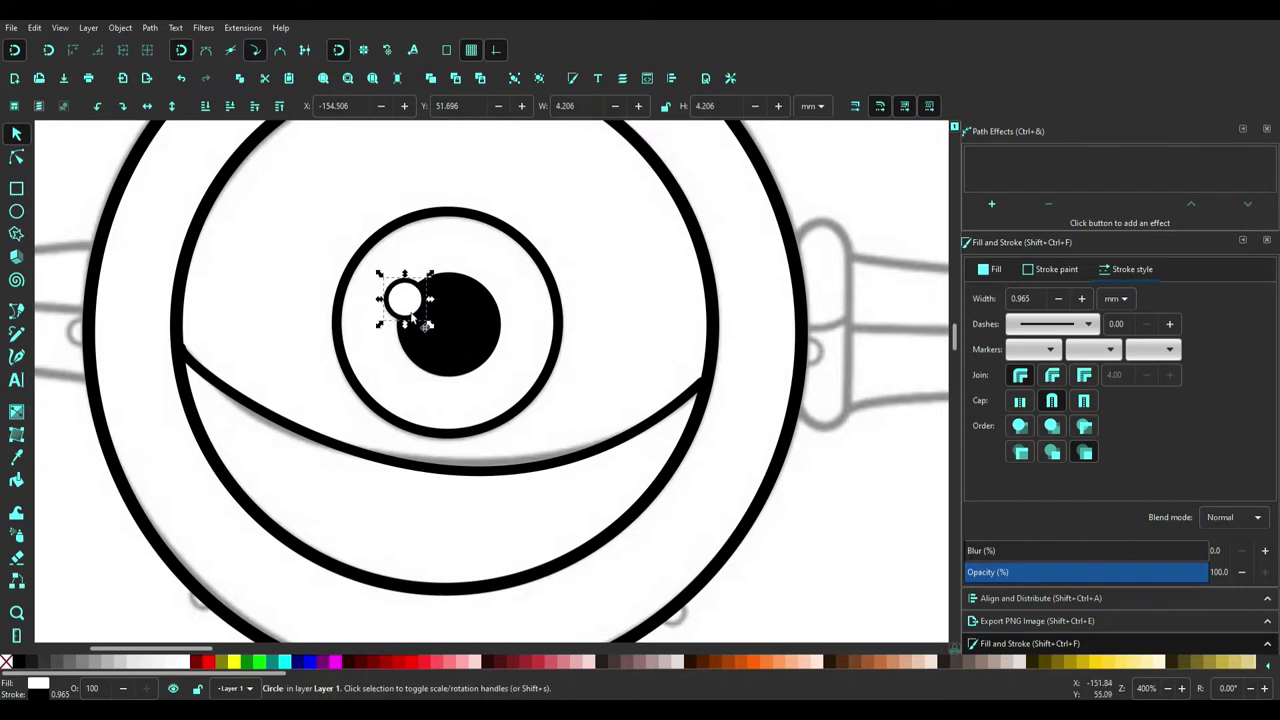
left_click(449, 372)
scroll(304, 342, "down", 4)
left_click(304, 342)
scroll(304, 342, "up", 1)
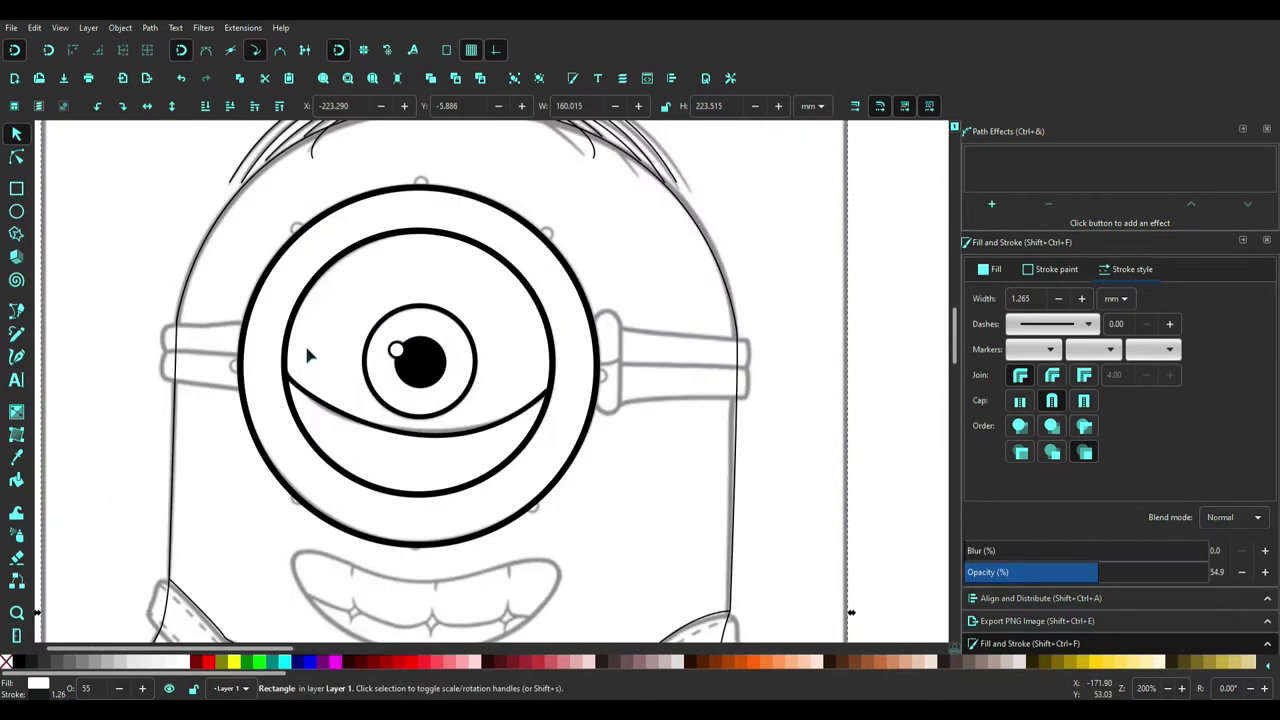
scroll(304, 342, "down", 4)
Trace the closed mouth outline and reshape its nodes to match the sketch
scroll(316, 240, "up", 1)
key("b")
left_click(303, 230)
left_click_drag(529, 238, 543, 215)
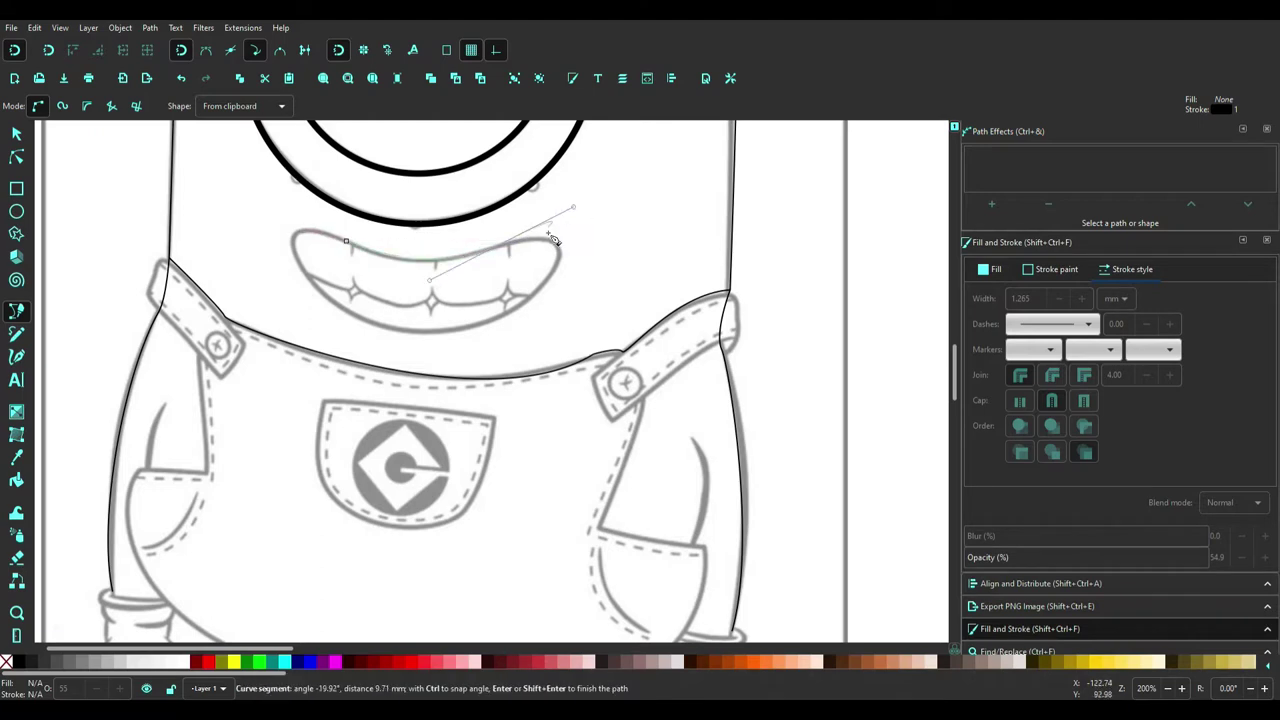
left_click(300, 234)
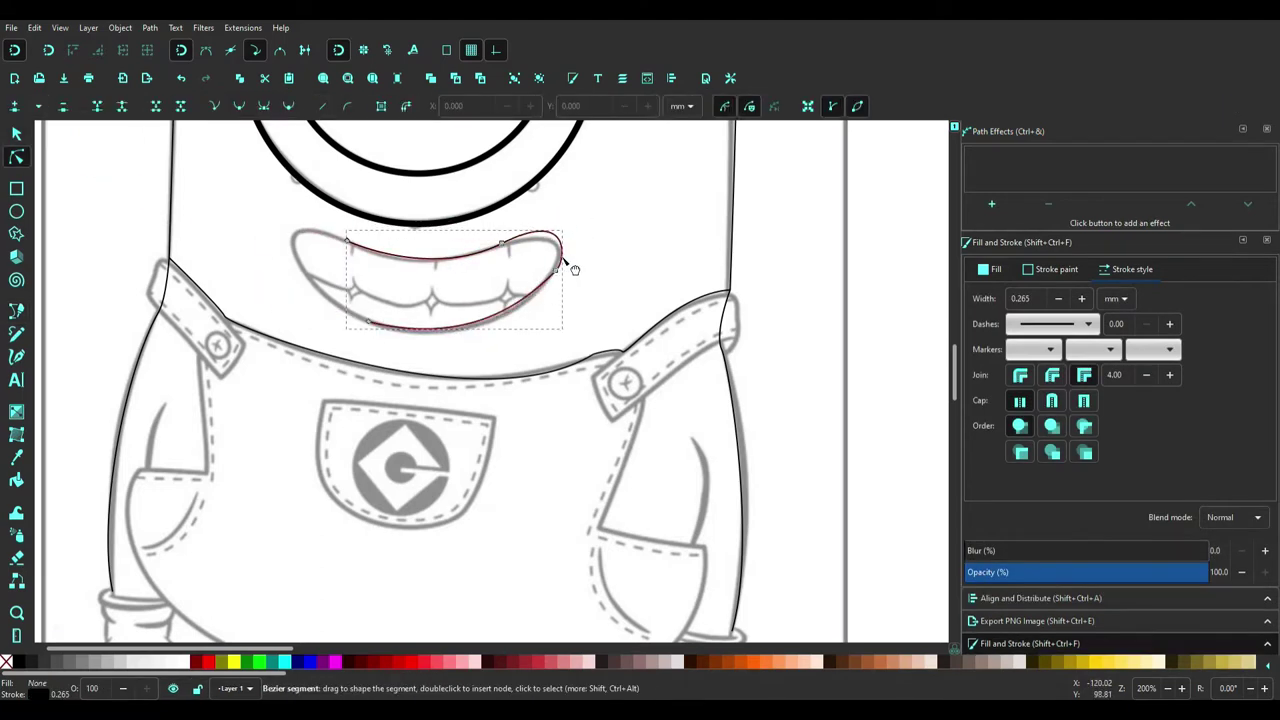
key("n")
scroll(571, 266, "up", 4, "ctrl")
left_click(383, 326)
left_click_drag(560, 480, 484, 530)
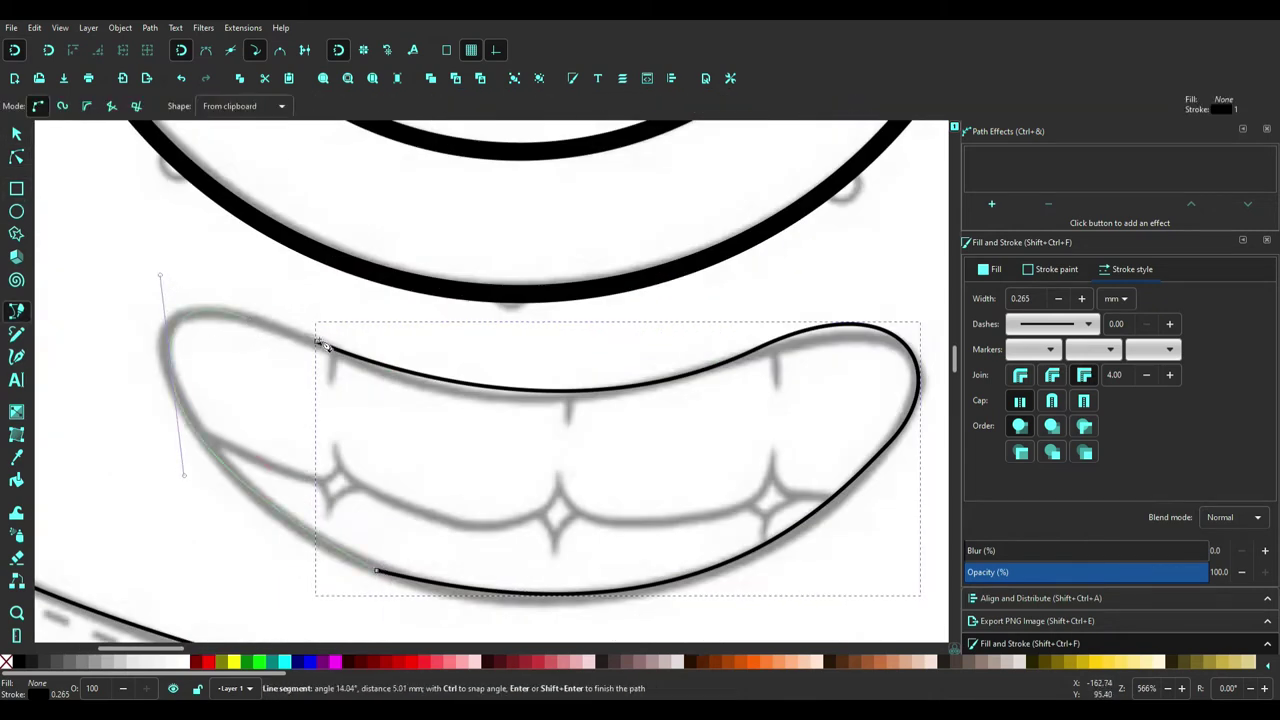
scroll(633, 441, "down", 1)
Trace the lower teeth edge plus the centre and left pointed tooth gaps
left_click(201, 380)
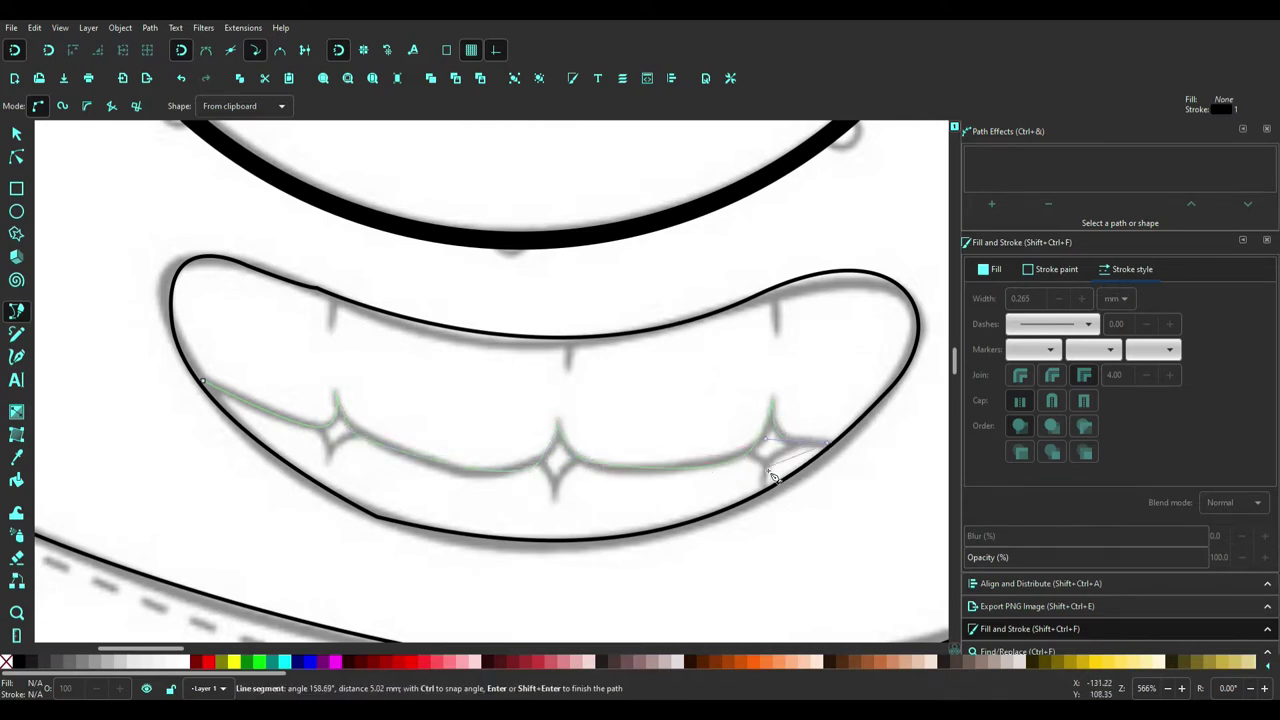
left_click(16, 133)
left_click(290, 410)
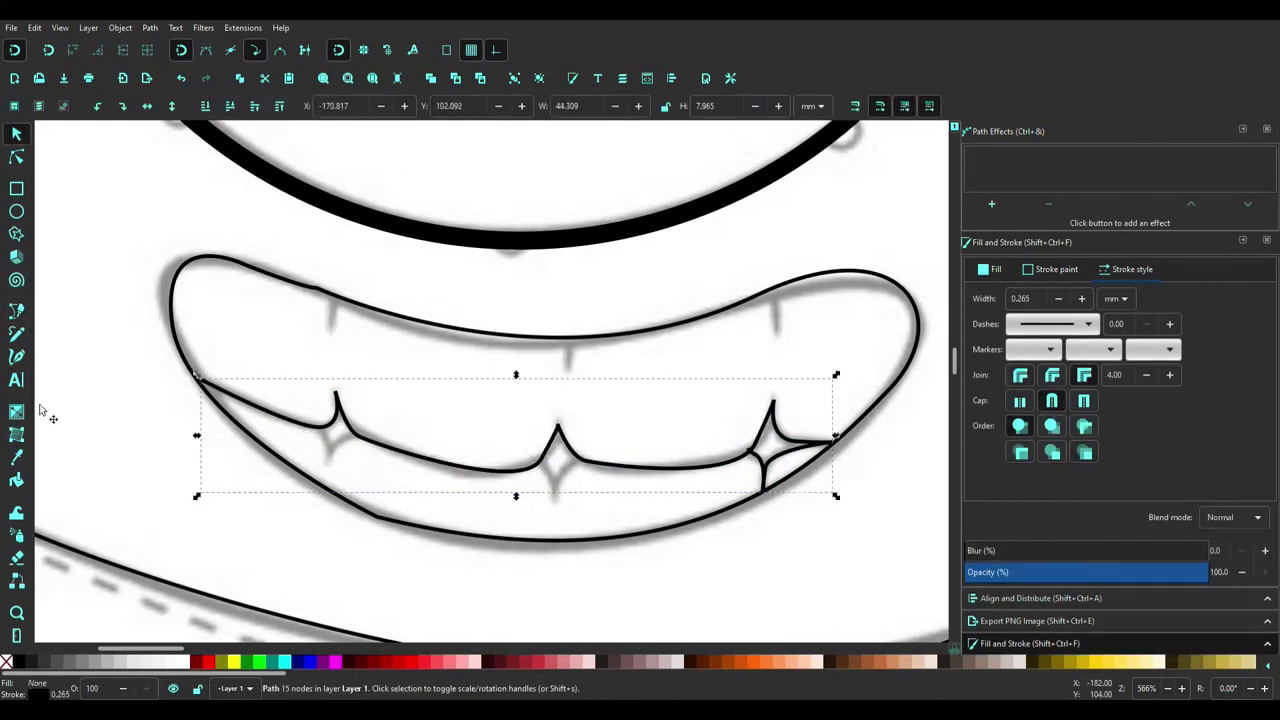
left_click(16, 157)
key("b")
left_click(577, 460)
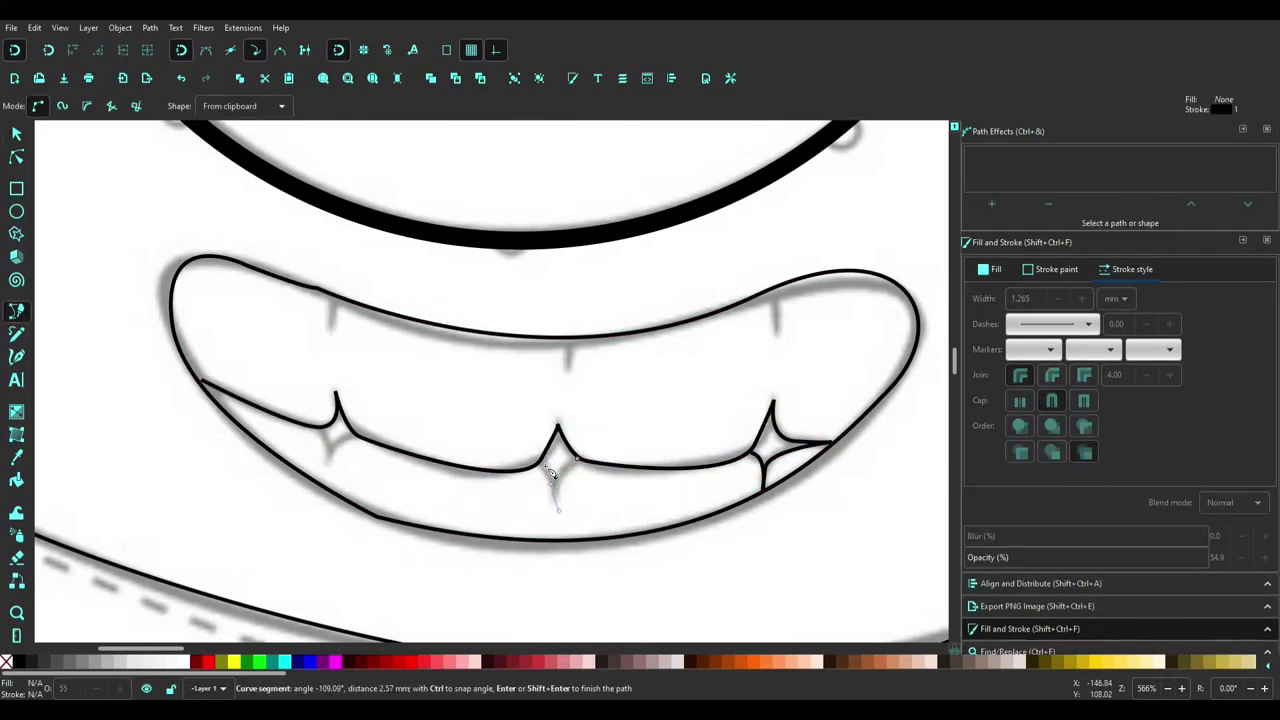
left_click(540, 464)
left_click(577, 460)
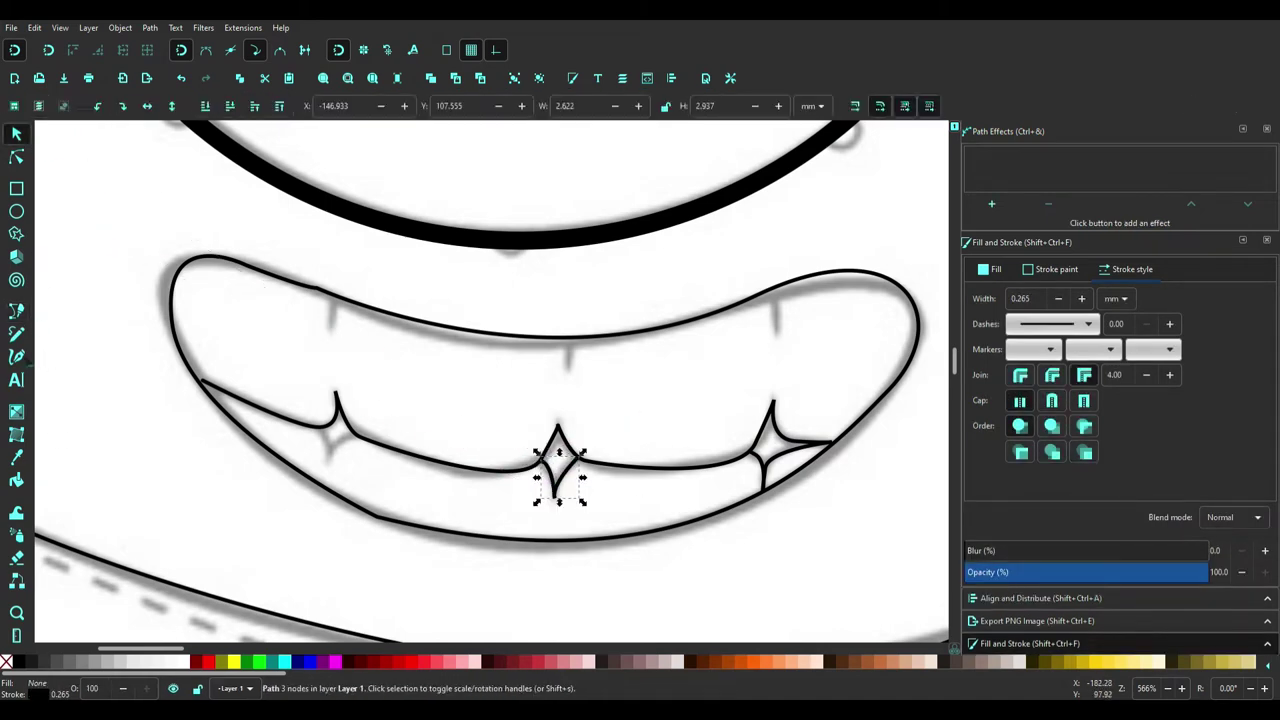
left_click(333, 432)
left_click(330, 460)
left_click(335, 435)
key("s")
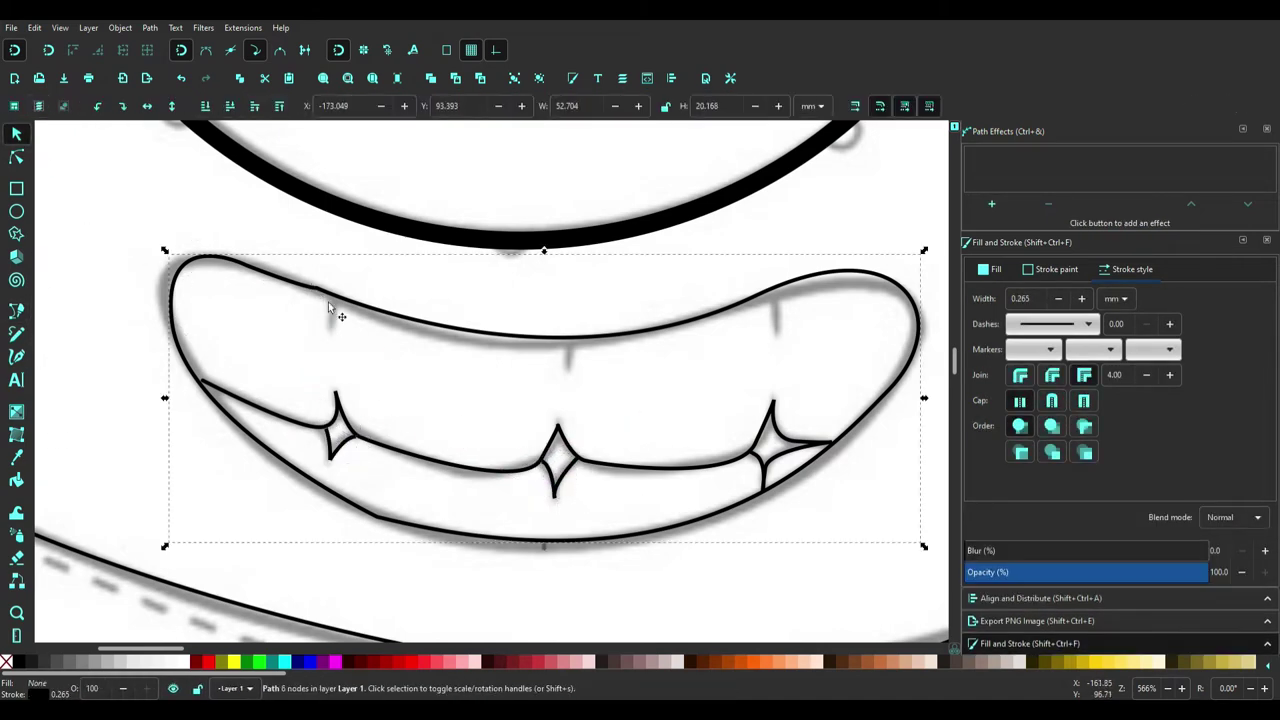
Draw three short upper tooth marks above the teeth line
key("b")
scroll(751, 580, "down", 3)
scroll(600, 420, "up", 2)
left_click(453, 376)
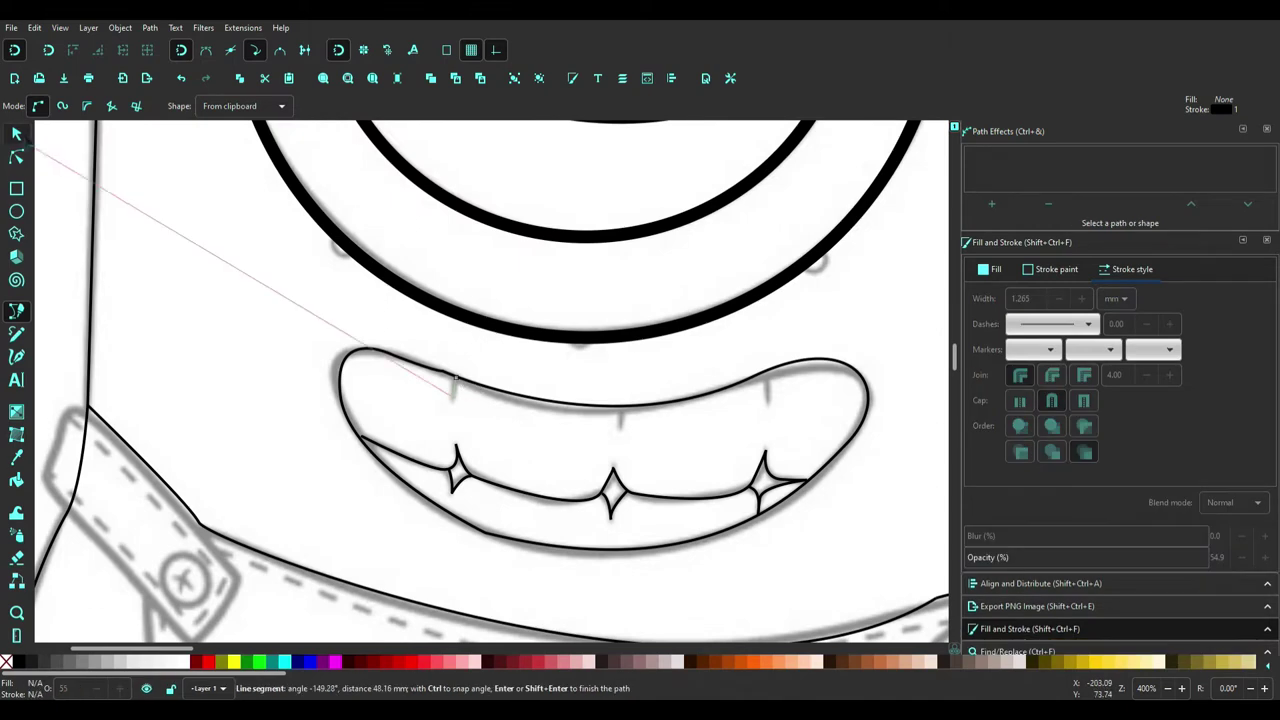
double_click(453, 395)
left_click(620, 408)
double_click(620, 427)
left_click(765, 366)
double_click(765, 404)
key("s")
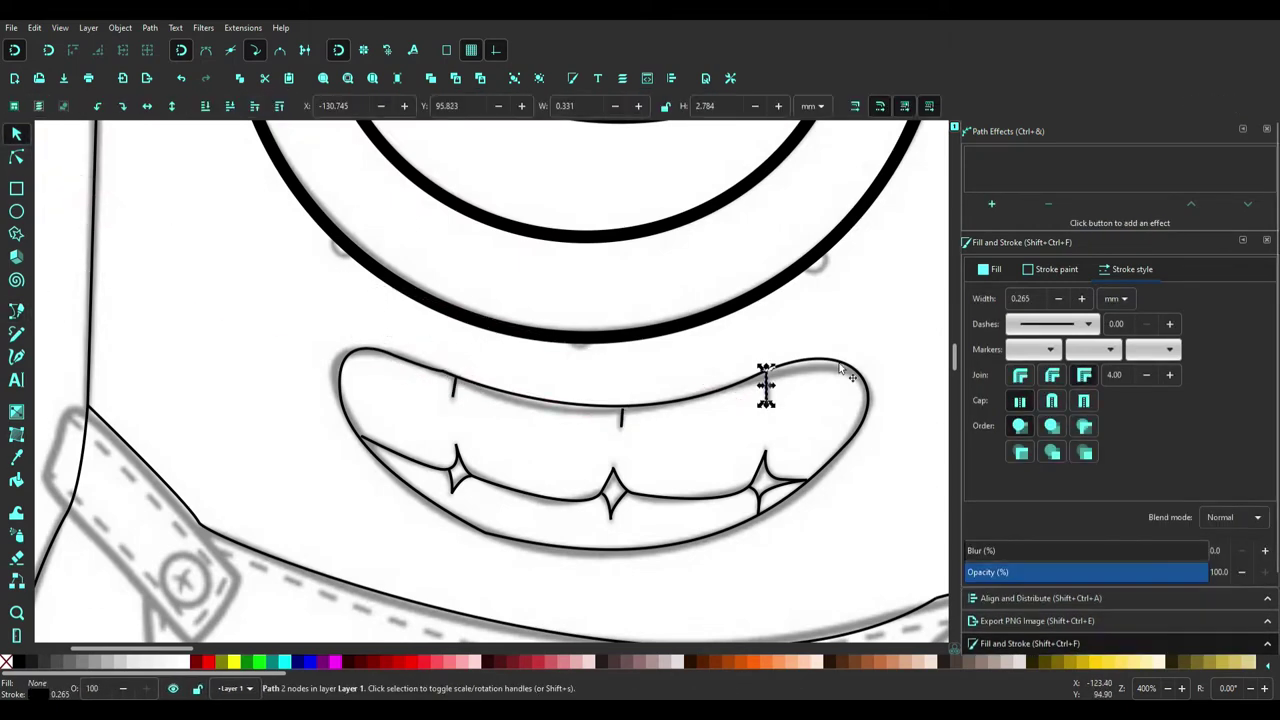
left_click(634, 434)
scroll(429, 480, "down", 3)
Trace the left overall strap outline with a rounded bottom corner
scroll(287, 492, "left", 3)
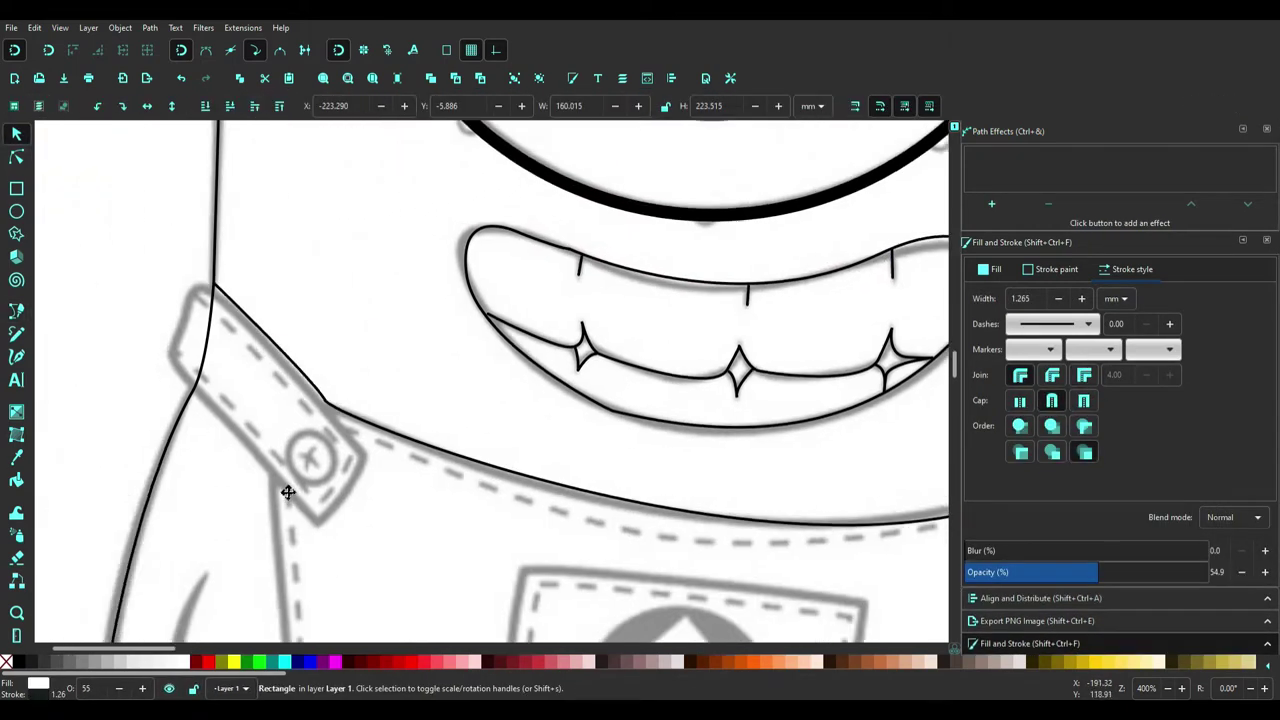
scroll(287, 492, "left", 3)
key("b")
left_click(300, 339)
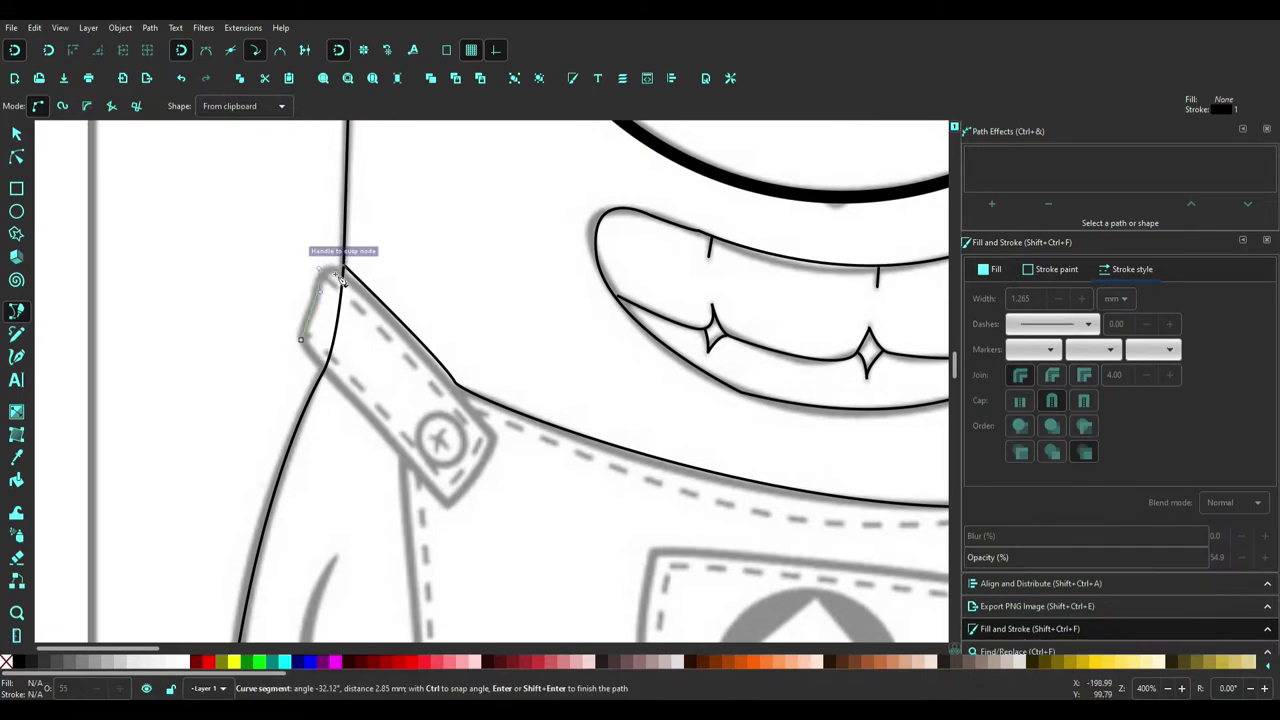
scroll(340, 278, "up", 2, "ctrl")
scroll(414, 349, "up", 2, "ctrl")
scroll(571, 400, "down", 3)
scroll(651, 471, "down", 1)
left_click_drag(497, 577, 430, 588)
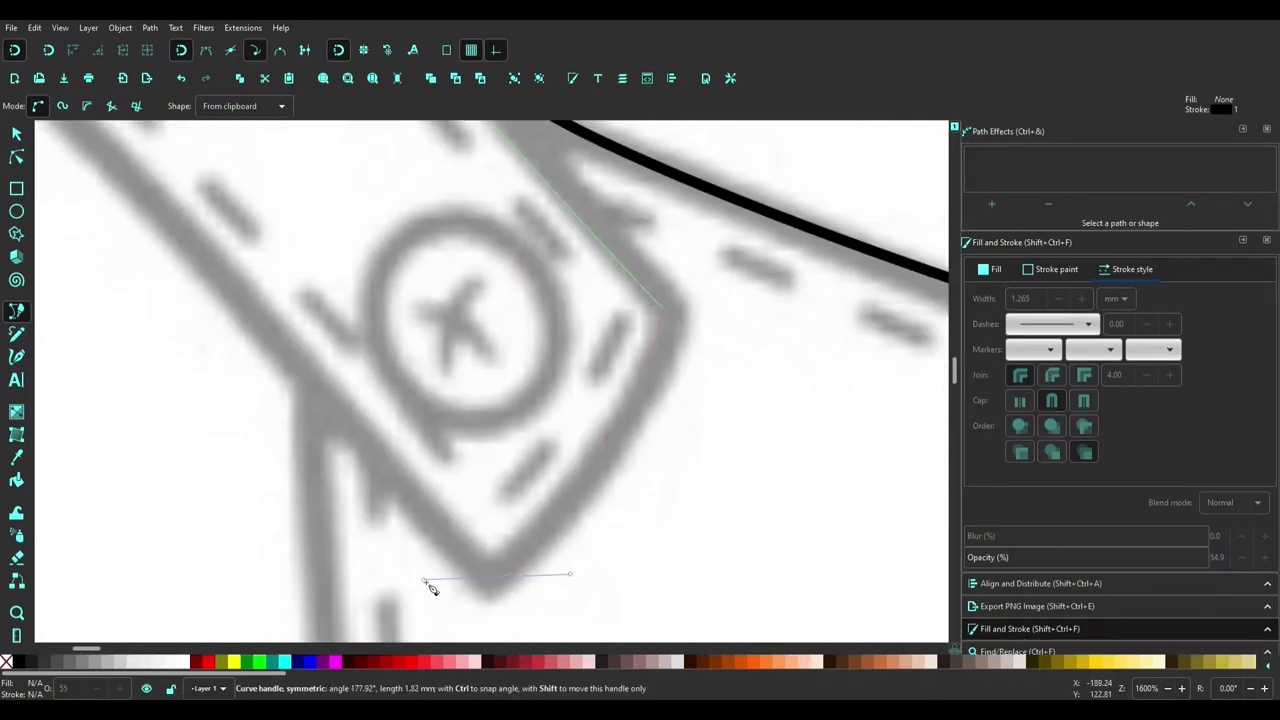
key("Return")
scroll(60, 400, "up", 3)
scroll(91, 391, "right", 3)
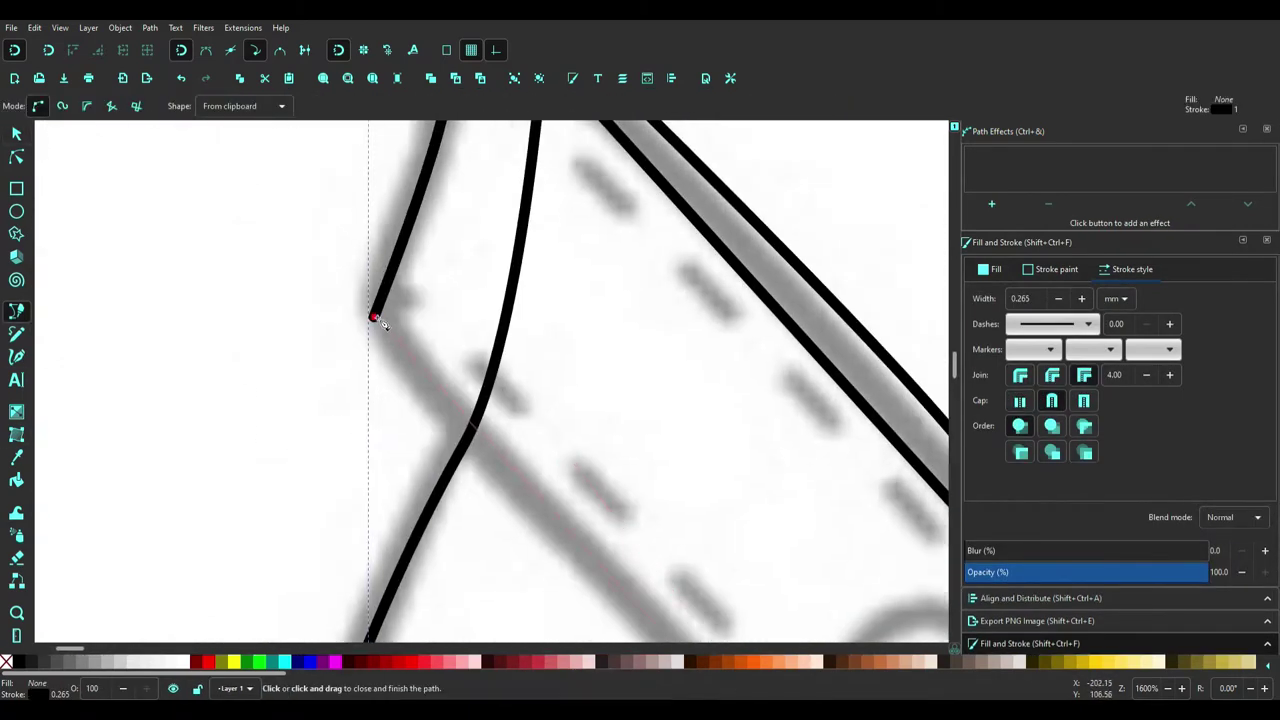
scroll(104, 286, "down", 2)
scroll(652, 489, "down", 3, "ctrl")
scroll(329, 343, "down", 2, "ctrl")
scroll(186, 271, "down", 2)
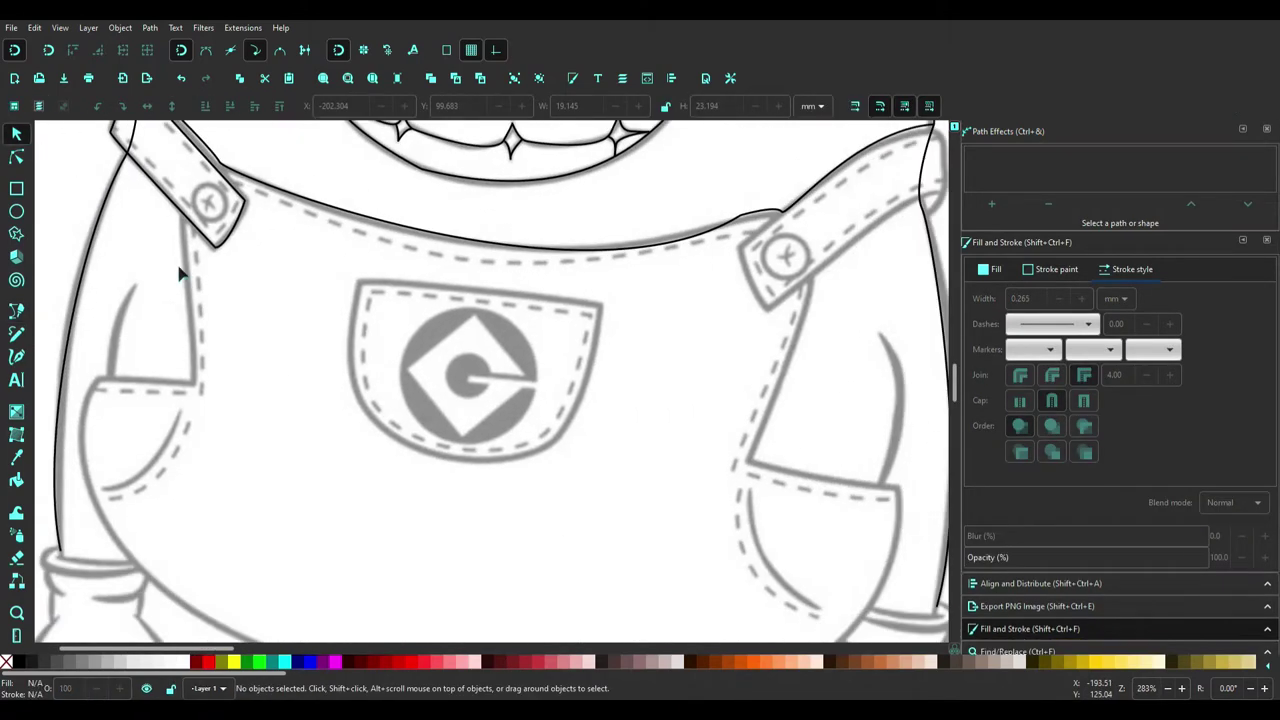
key("s")
scroll(455, 337, "up", 1, "ctrl")
scroll(455, 337, "up", 1)
scroll(262, 270, "up", 3, "ctrl")
Draw the dashed stitching line curving along inside the left strap
key("b")
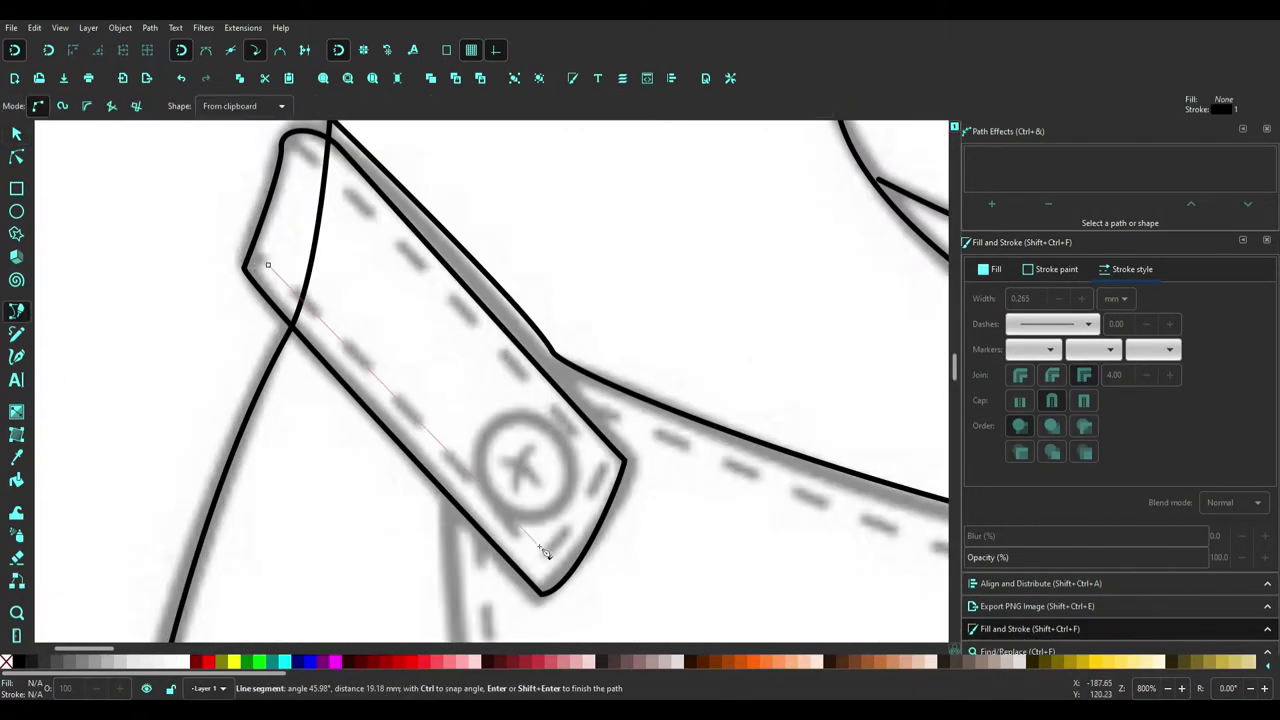
key("Return")
key("s")
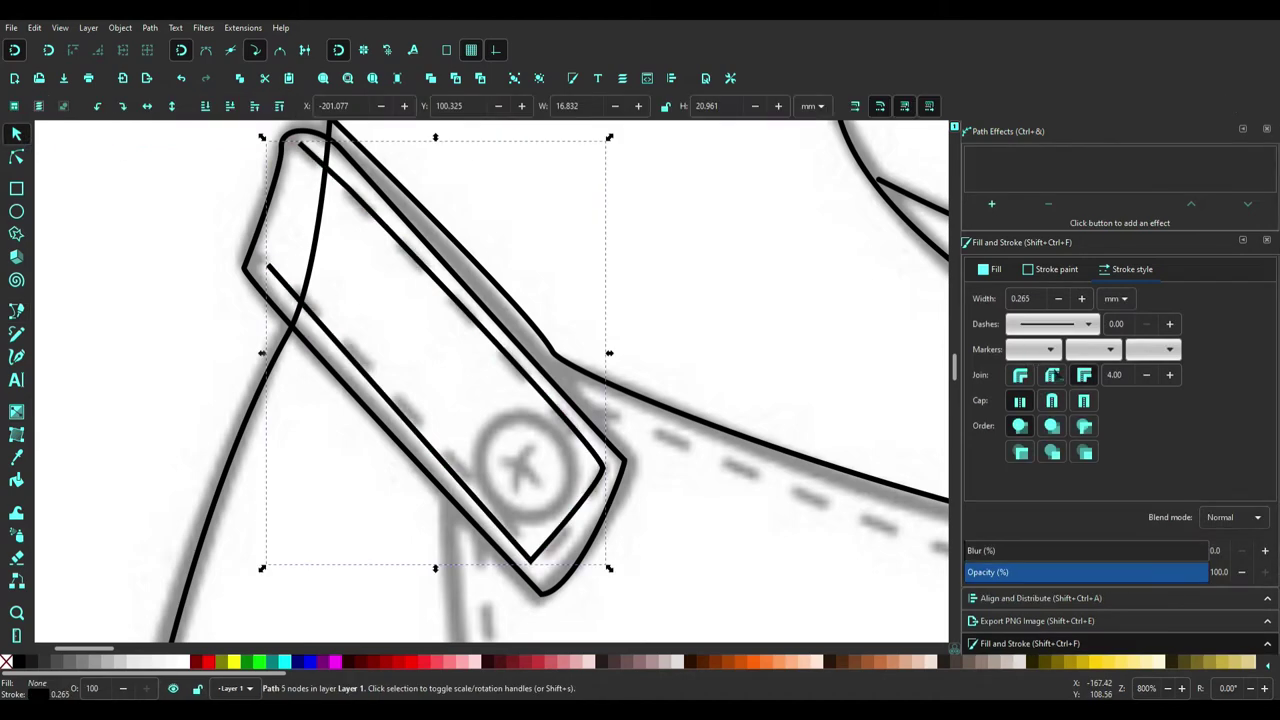
scroll(529, 497, "right", 3)
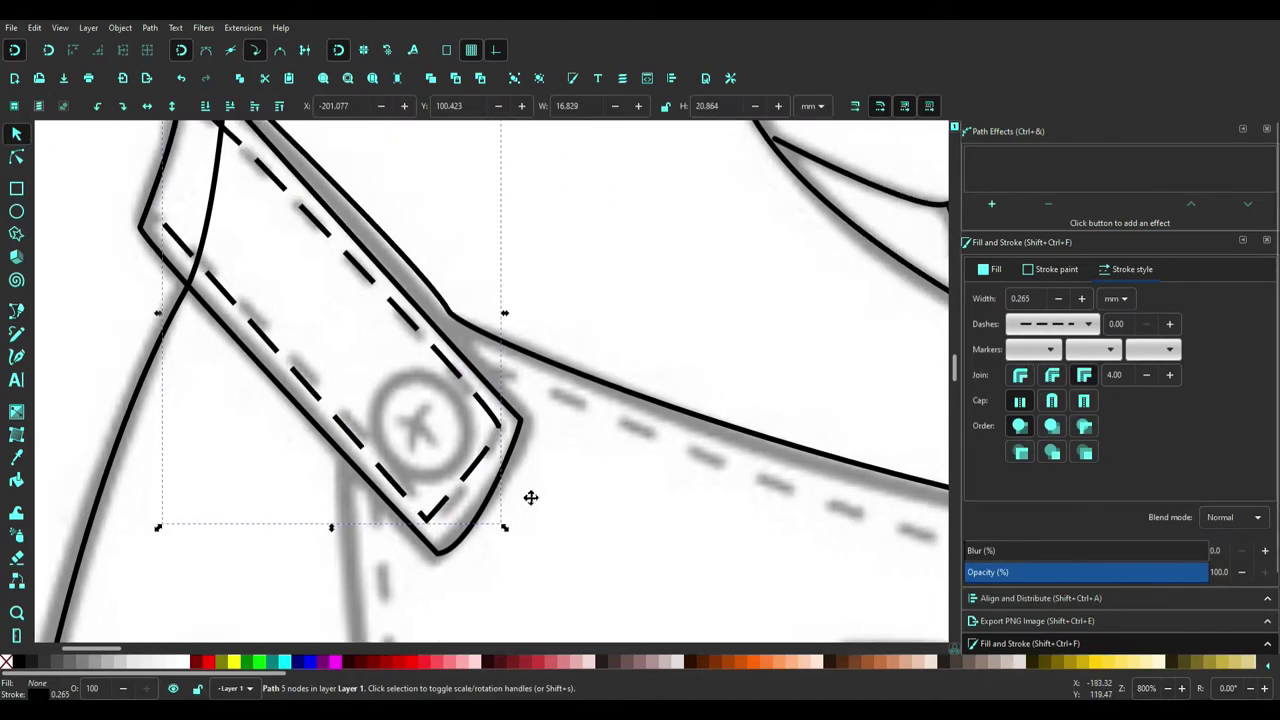
key("b")
left_click(49, 389)
scroll(930, 355, "down", 5)
scroll(930, 355, "down", 4, "ctrl")
left_click_drag(592, 333, 607, 345)
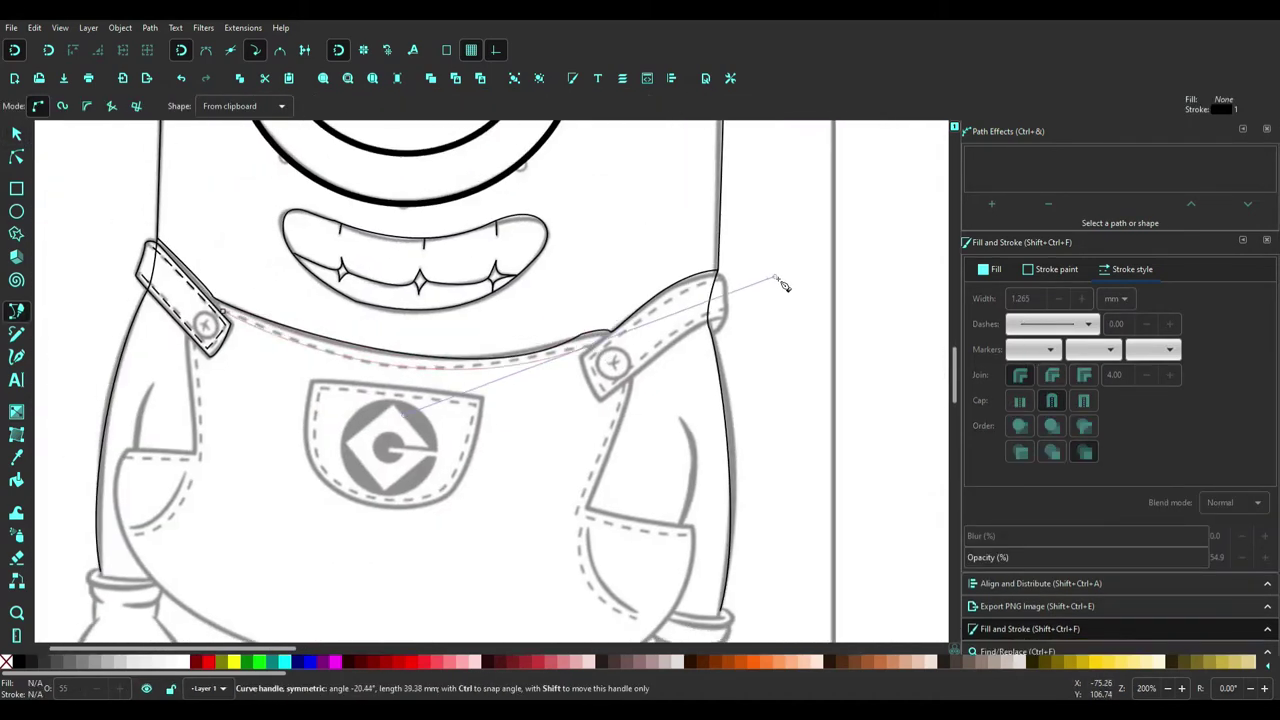
Complete the strap stitching curve and select the neighbouring strap path
left_click_drag(784, 286, 784, 286)
key("Return")
key("s")
scroll(200, 320, "up", 3, "ctrl")
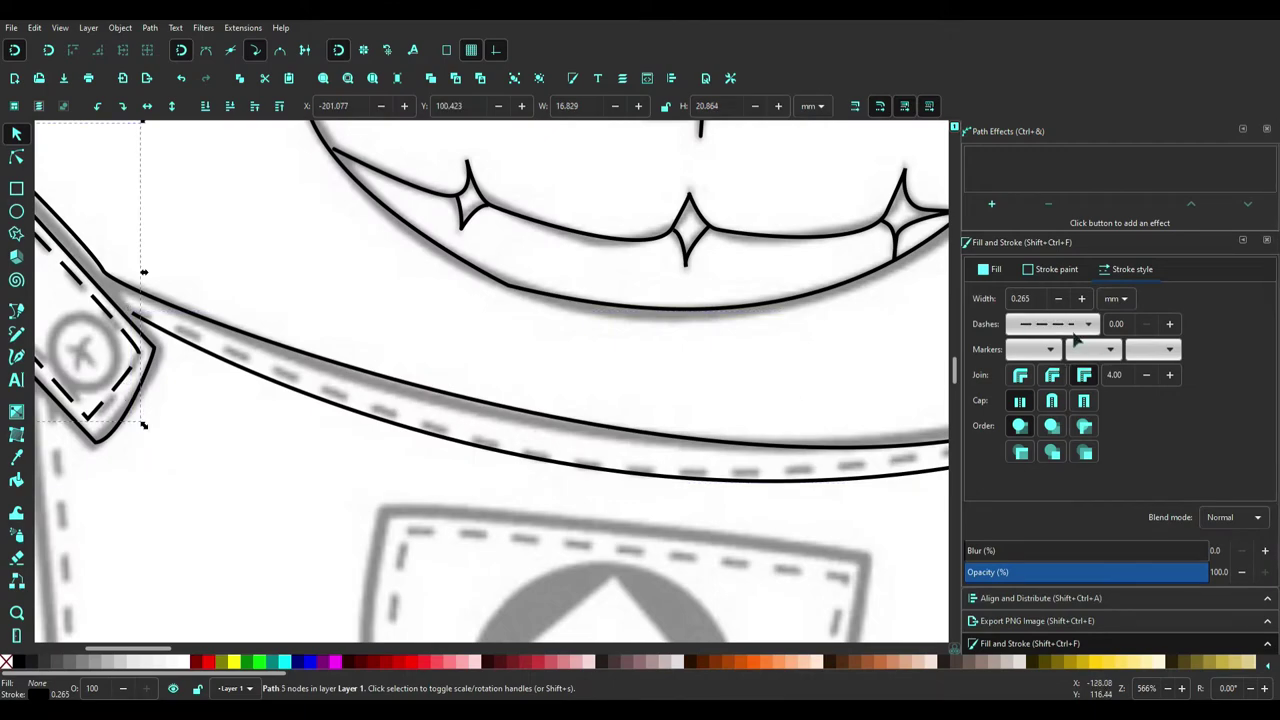
scroll(490, 380, "right", 5)
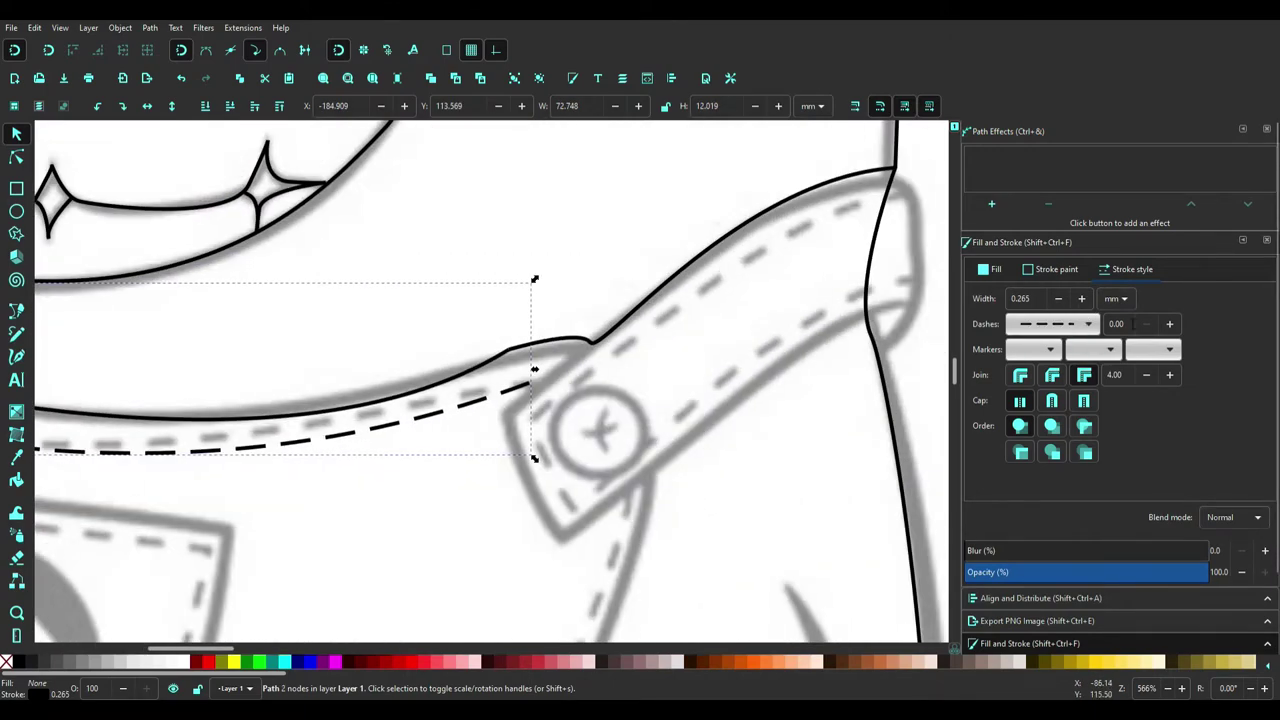
key("Tab")
key("Tab")
key("Tab")
key("Tab")
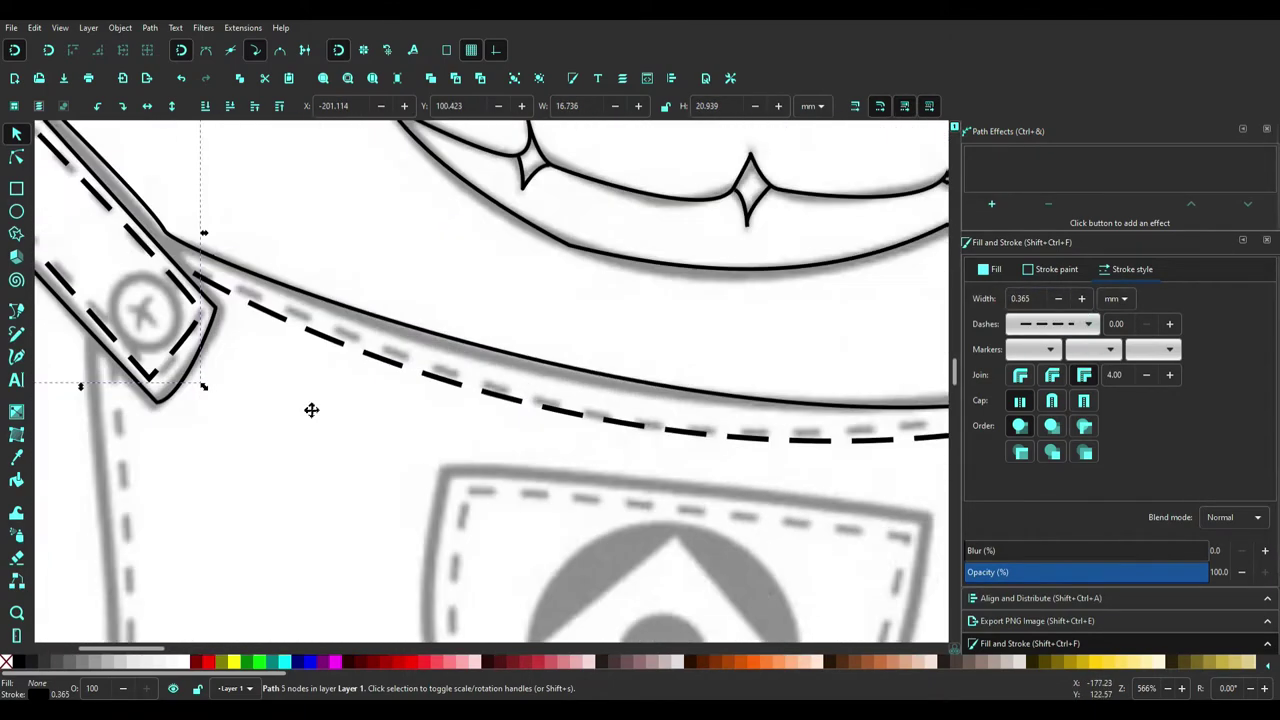
scroll(311, 410, "right", 5)
Outline the right overall strap with a new path
key("b")
scroll(398, 500, "right", 3)
scroll(398, 500, "down", 1)
left_click(285, 450)
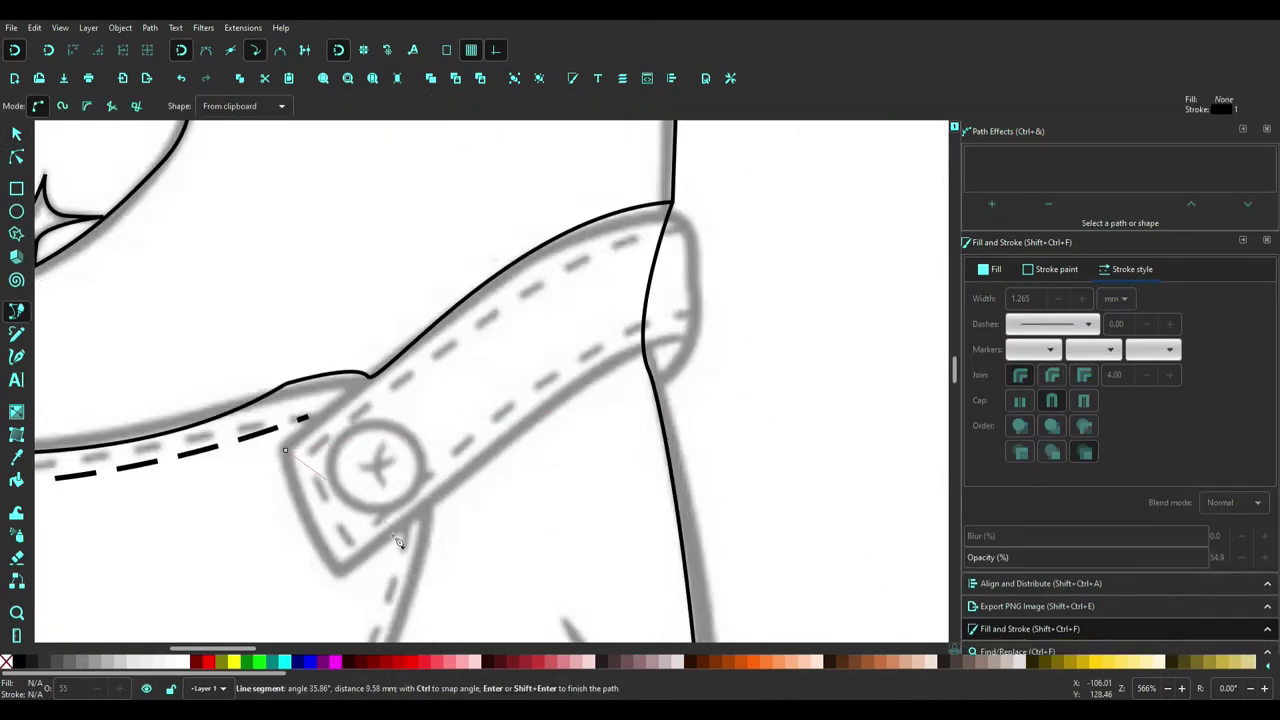
key("Return")
key("s")
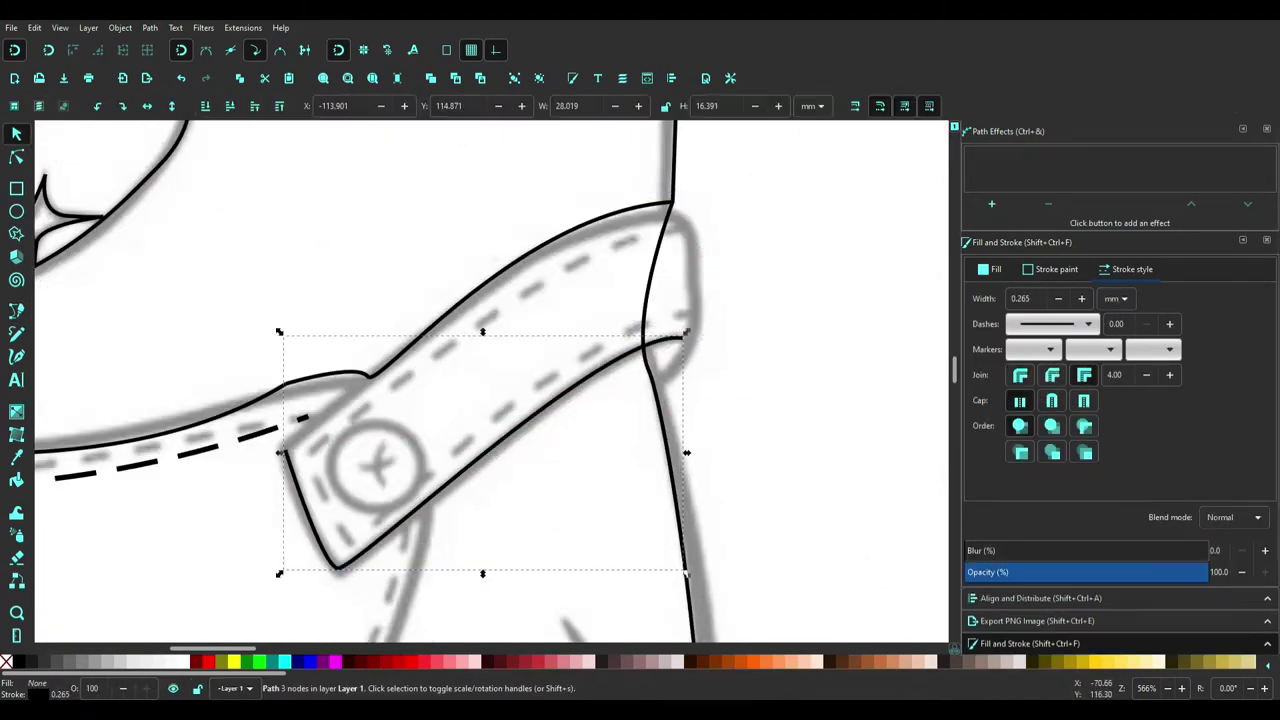
Extend the right strap outline from its end point
key("b")
left_click(682, 340)
key("Escape")
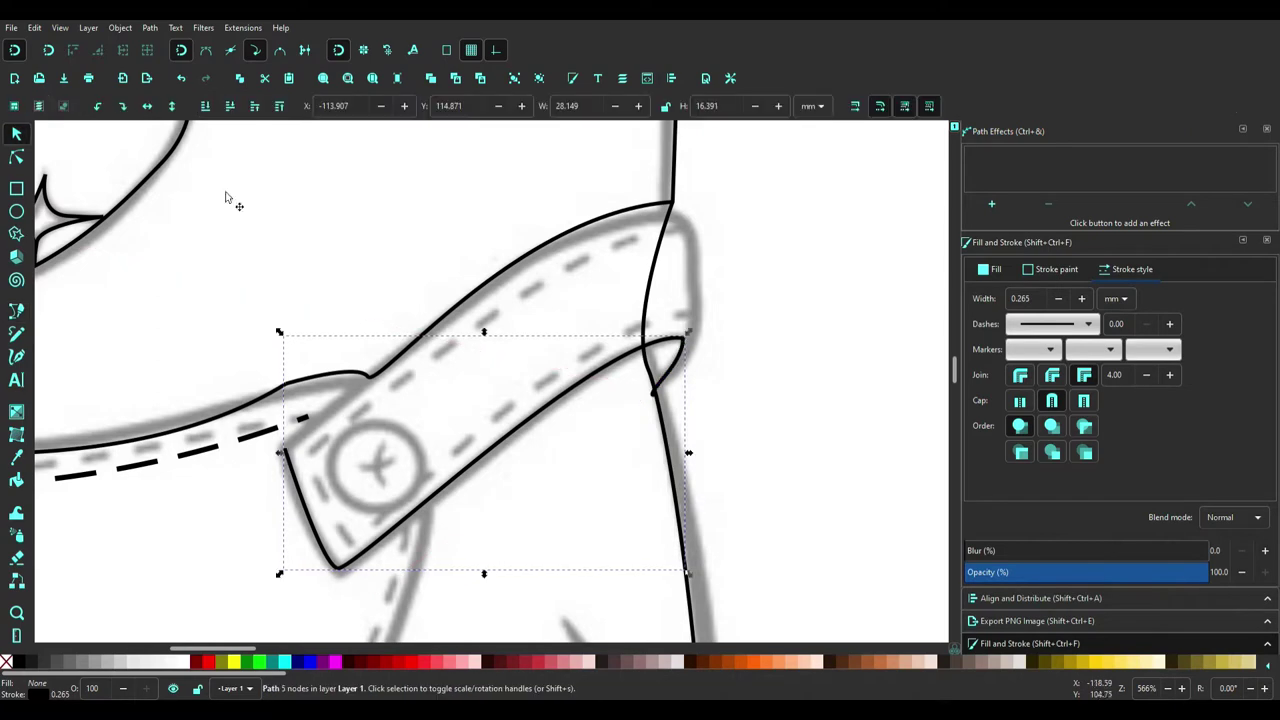
key("n")
scroll(671, 349, "up", 5)
key("b")
left_click(741, 200)
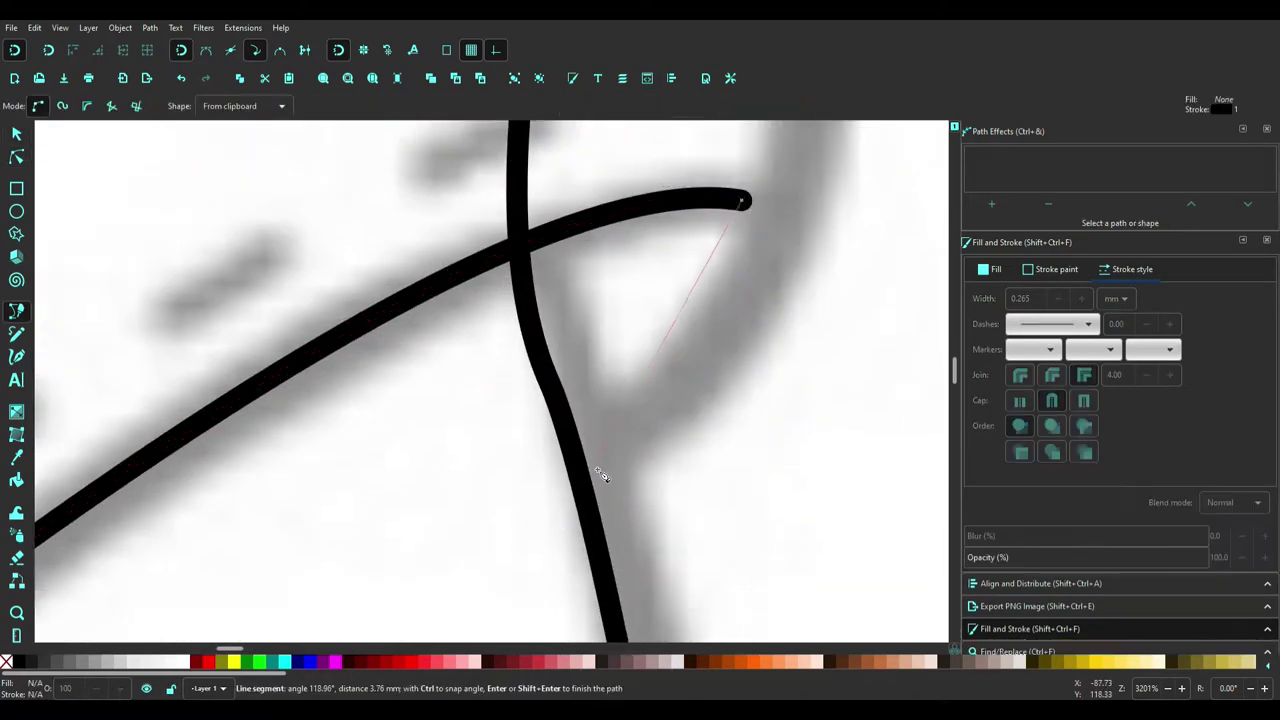
key("Return")
key("s")
key("5")
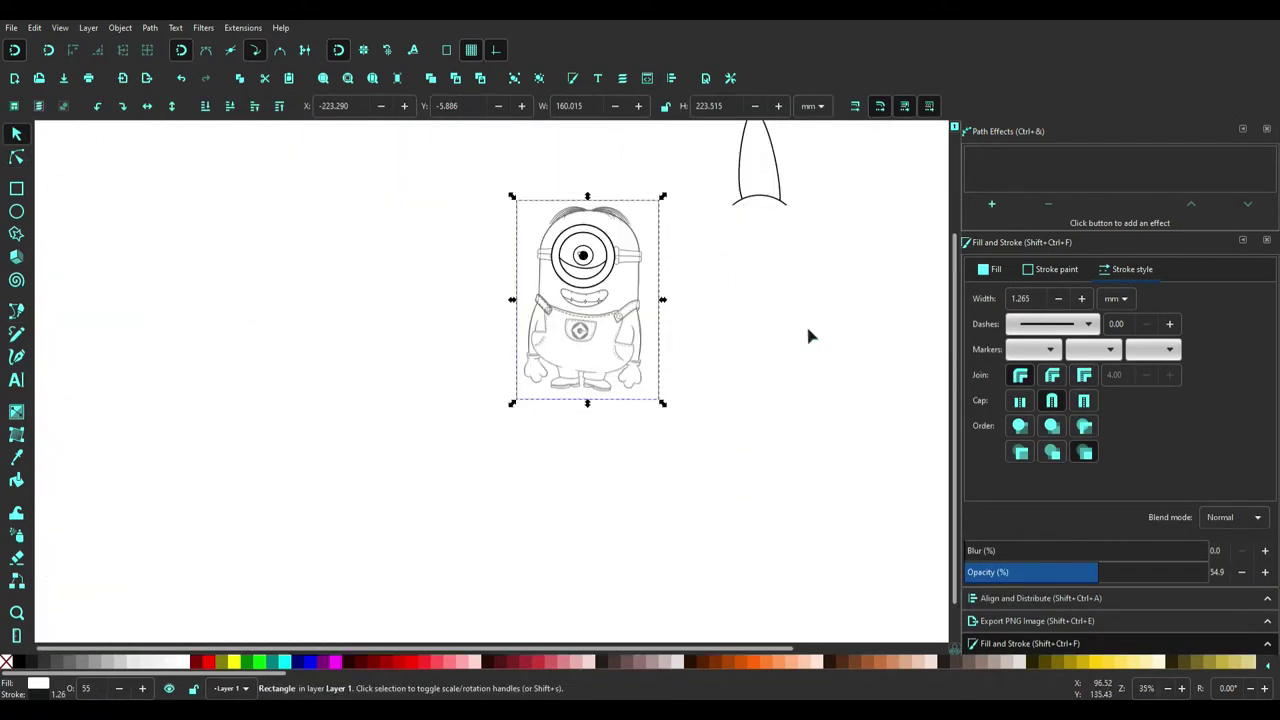
scroll(583, 250, "up", 5)
scroll(740, 300, "up", 1)
Add another strap line and the dashed stitching along the bib's top edge
key("b")
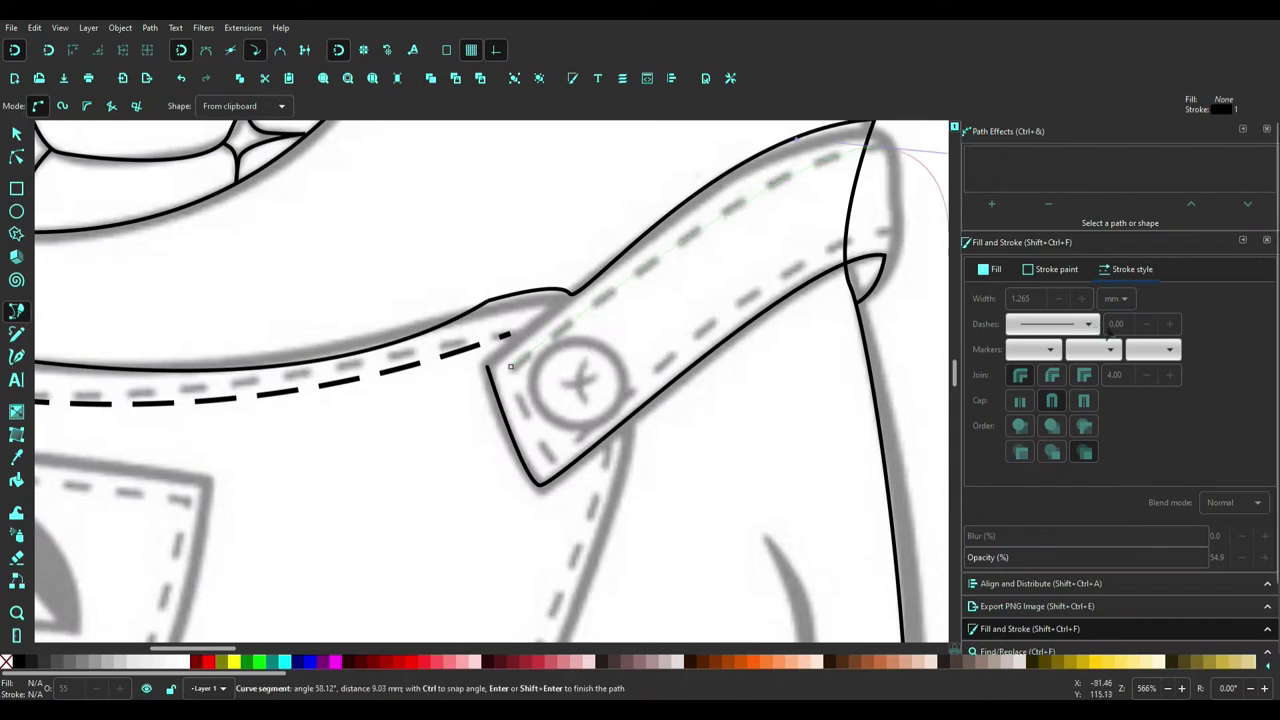
key("Return")
key("s")
key("b")
left_click(510, 366)
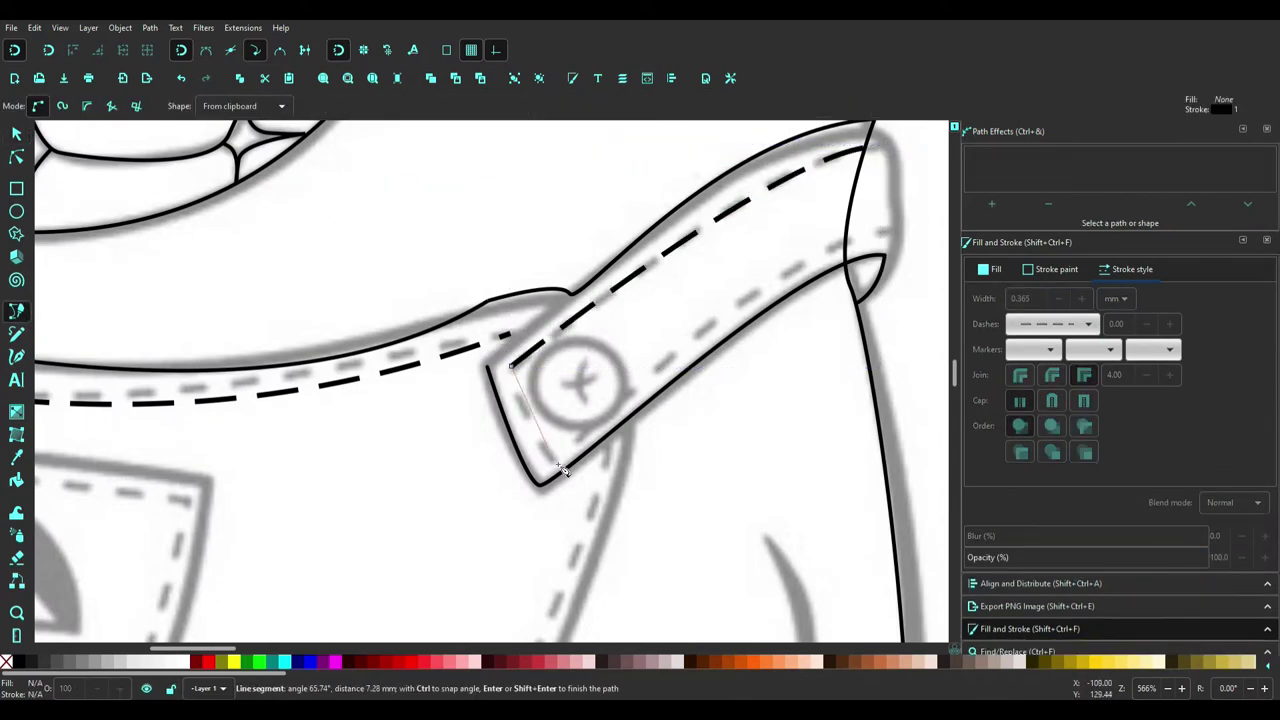
key("Return")
key("s")
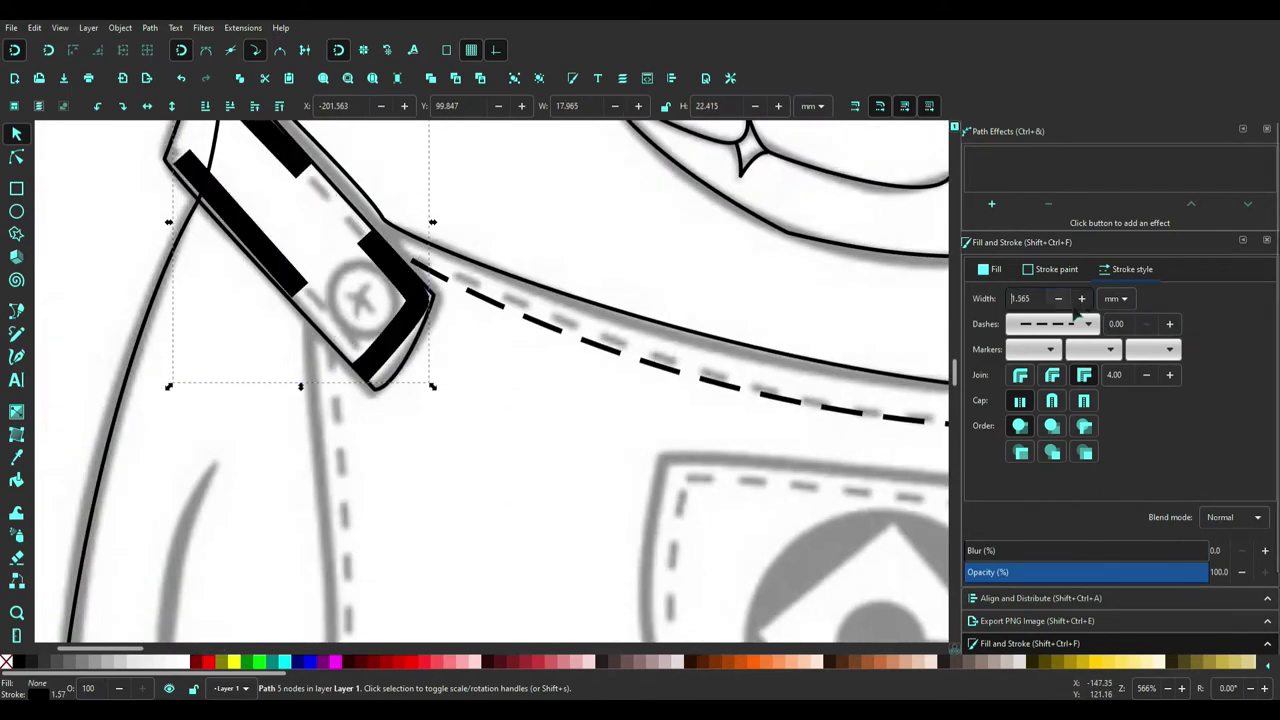
scroll(316, 466, "down", 2)
scroll(316, 466, "down", 1)
key("Escape")
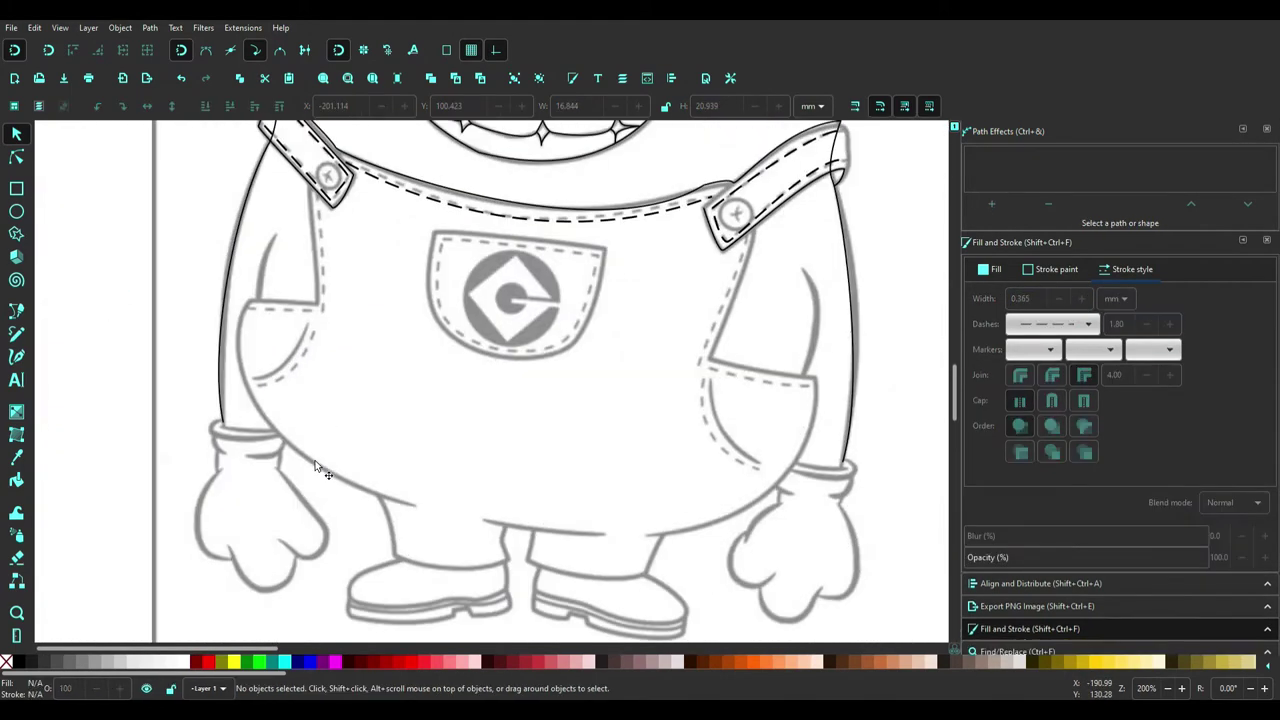
Finish the dashed line beside the left pocket and add the dashed left pocket curve
key("b")
scroll(225, 215, "up", 2)
double_click(275, 403)
key("s")
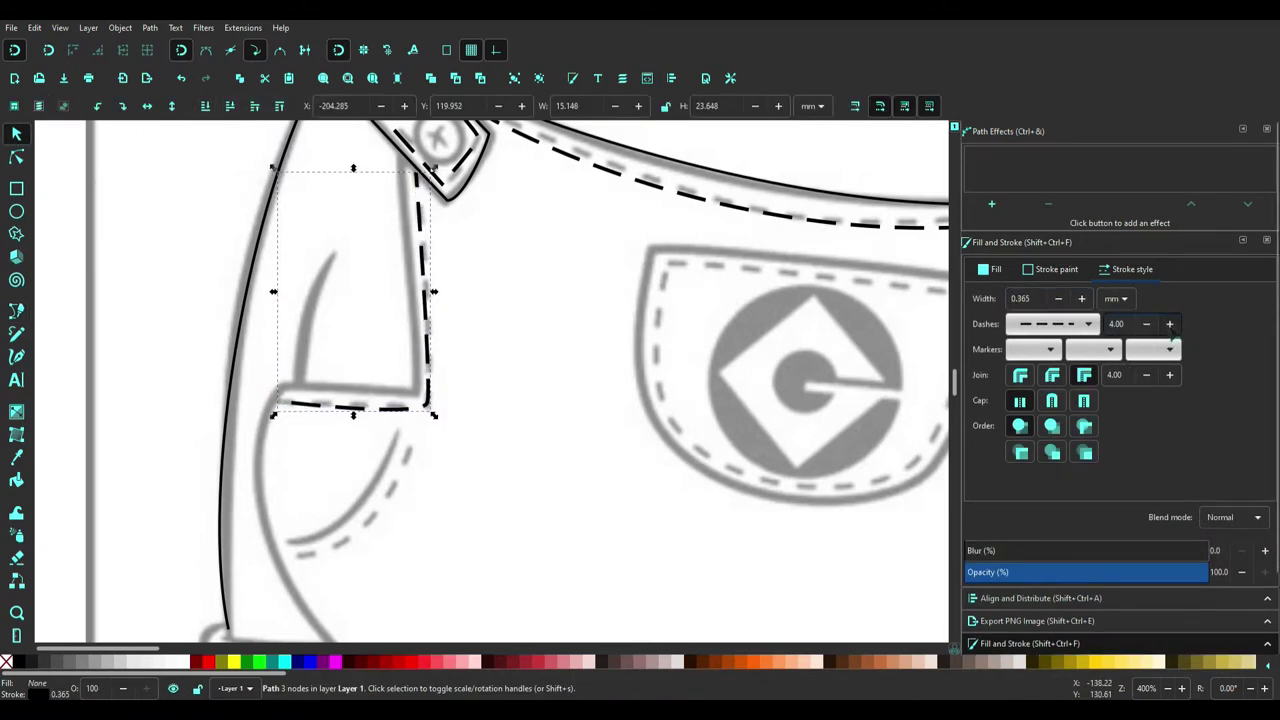
key("b")
left_click(415, 440)
double_click(295, 555)
key("s")
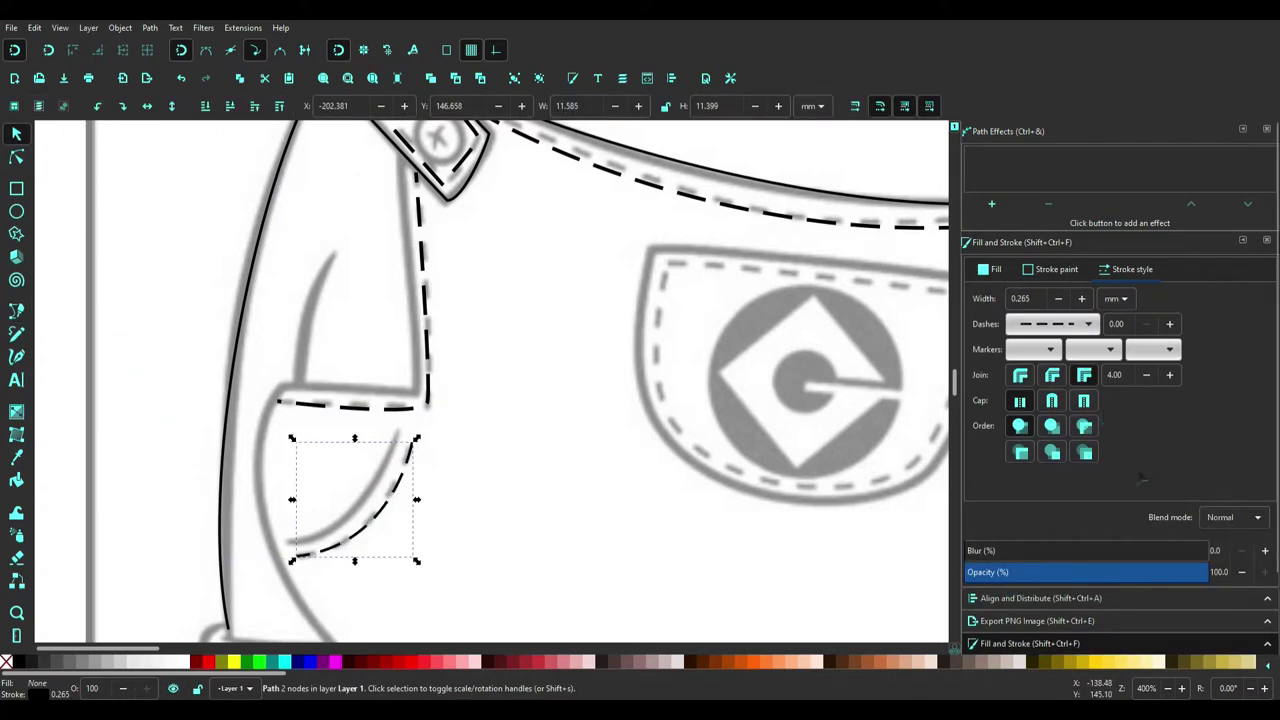
Draw the solid curved edge of the left side pocket
key("b")
left_click(400, 432)
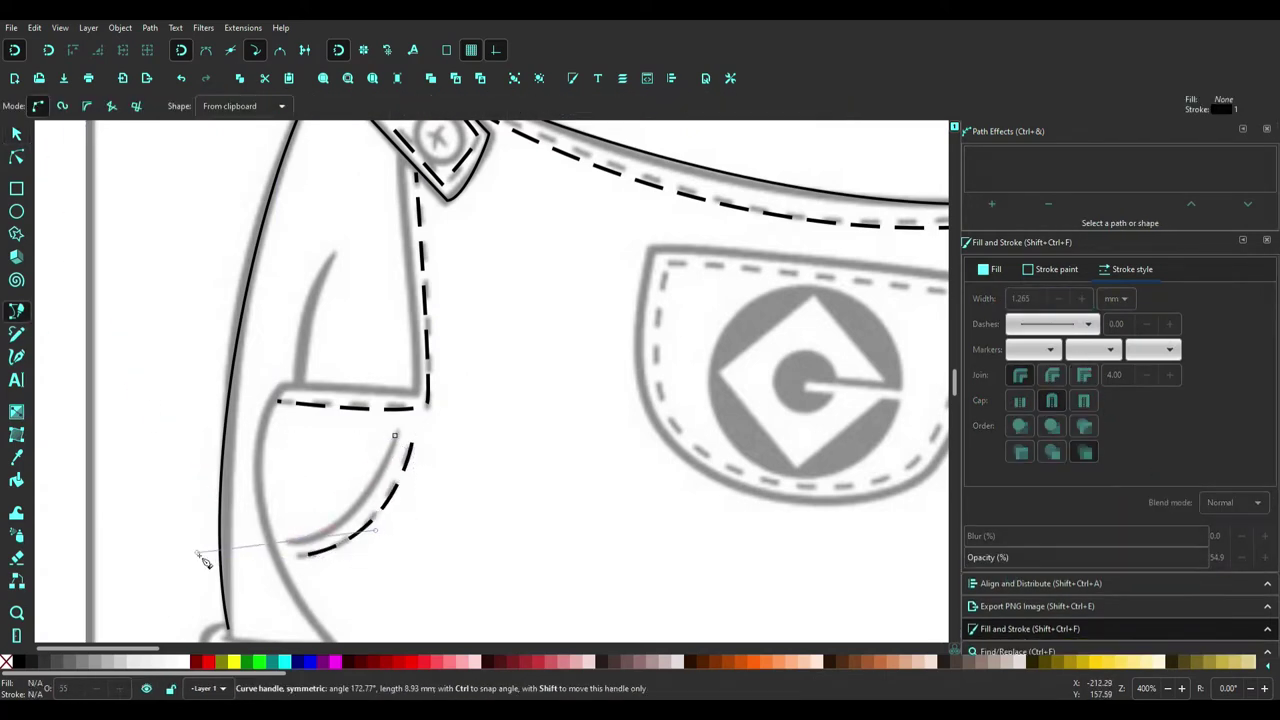
double_click(282, 546)
key("s")
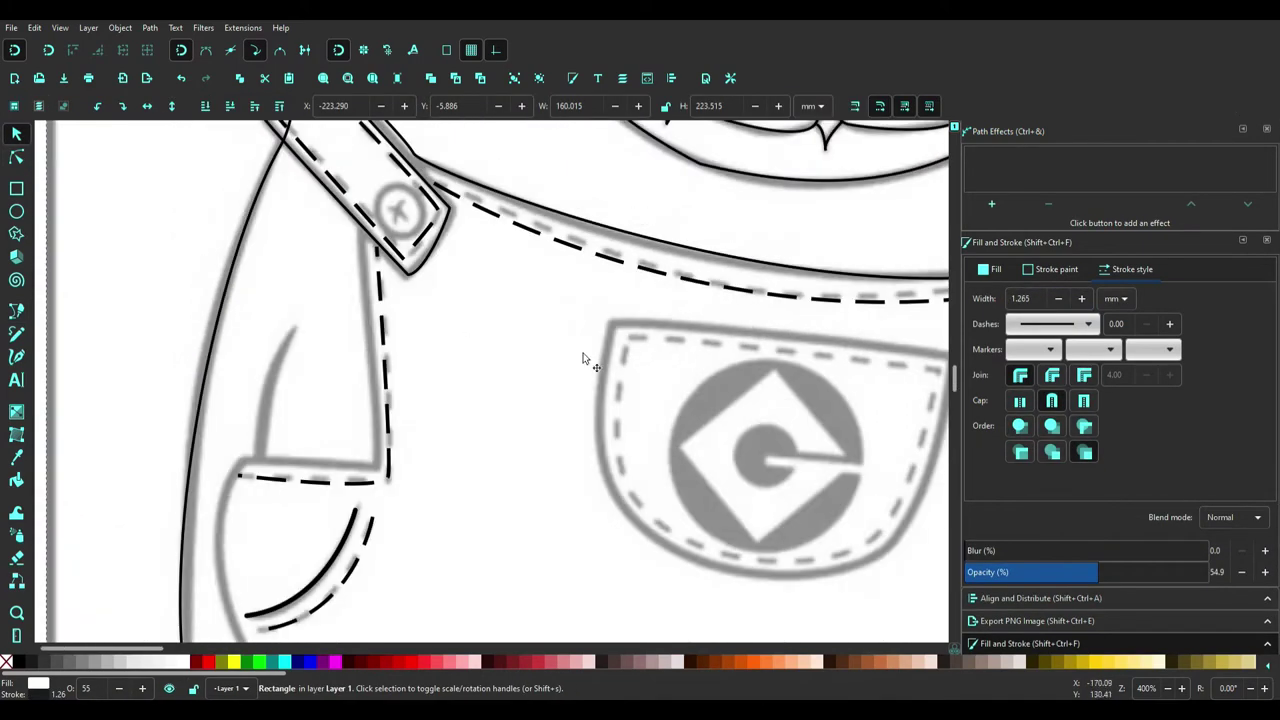
Draw the right side-panel line down from the strap and the pocket's top line
scroll(586, 357, "right", 10)
key("b")
left_click_drag(611, 247, 467, 625)
key("Return")
key("s")
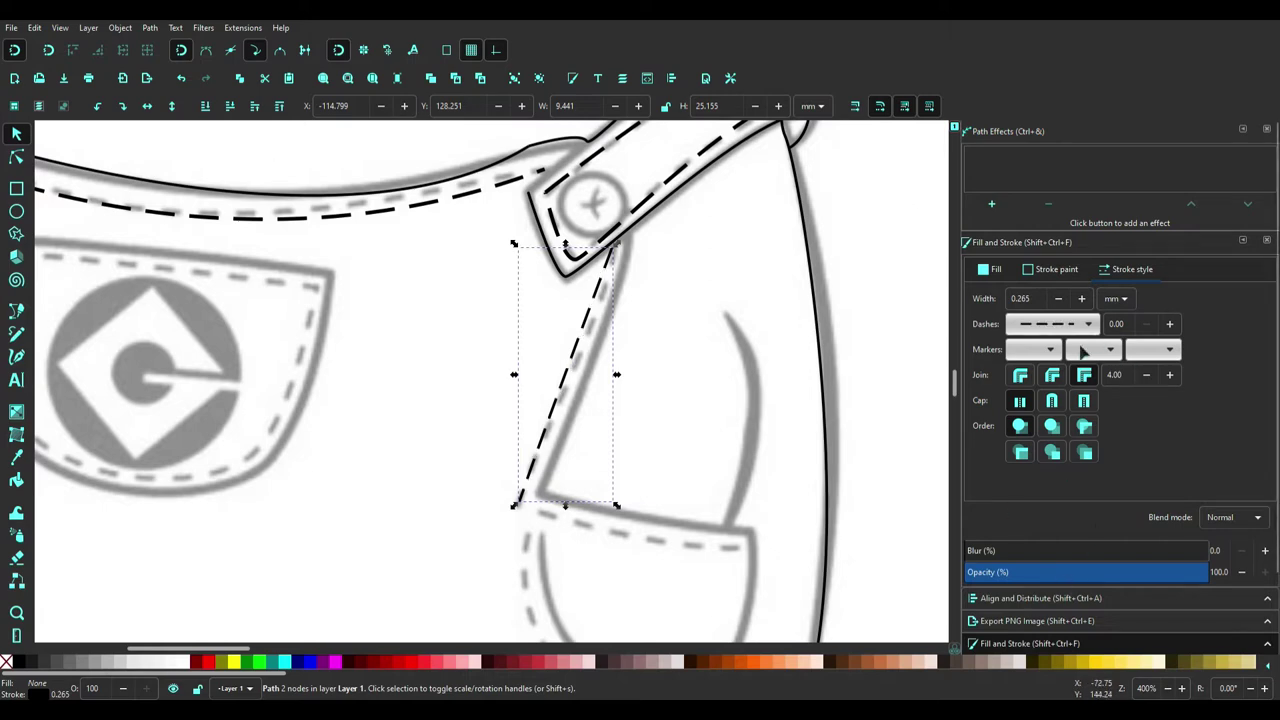
key("b")
left_click(518, 503)
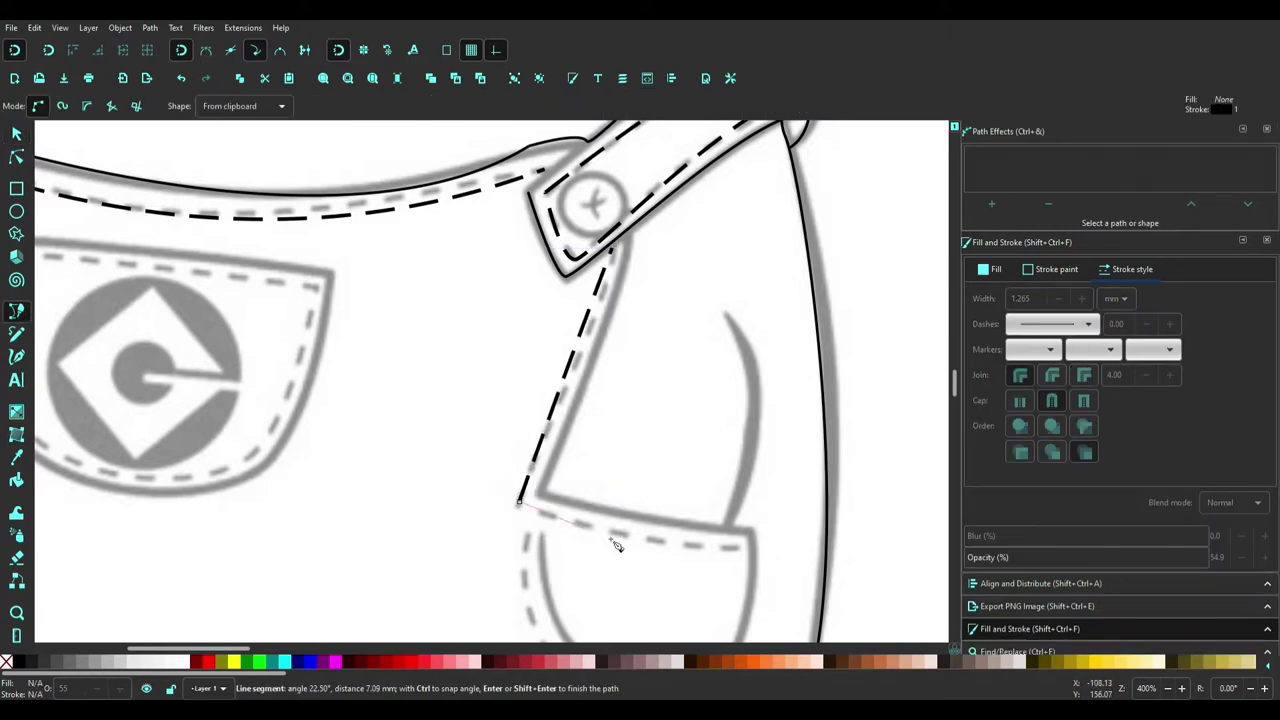
key("Return")
key("s")
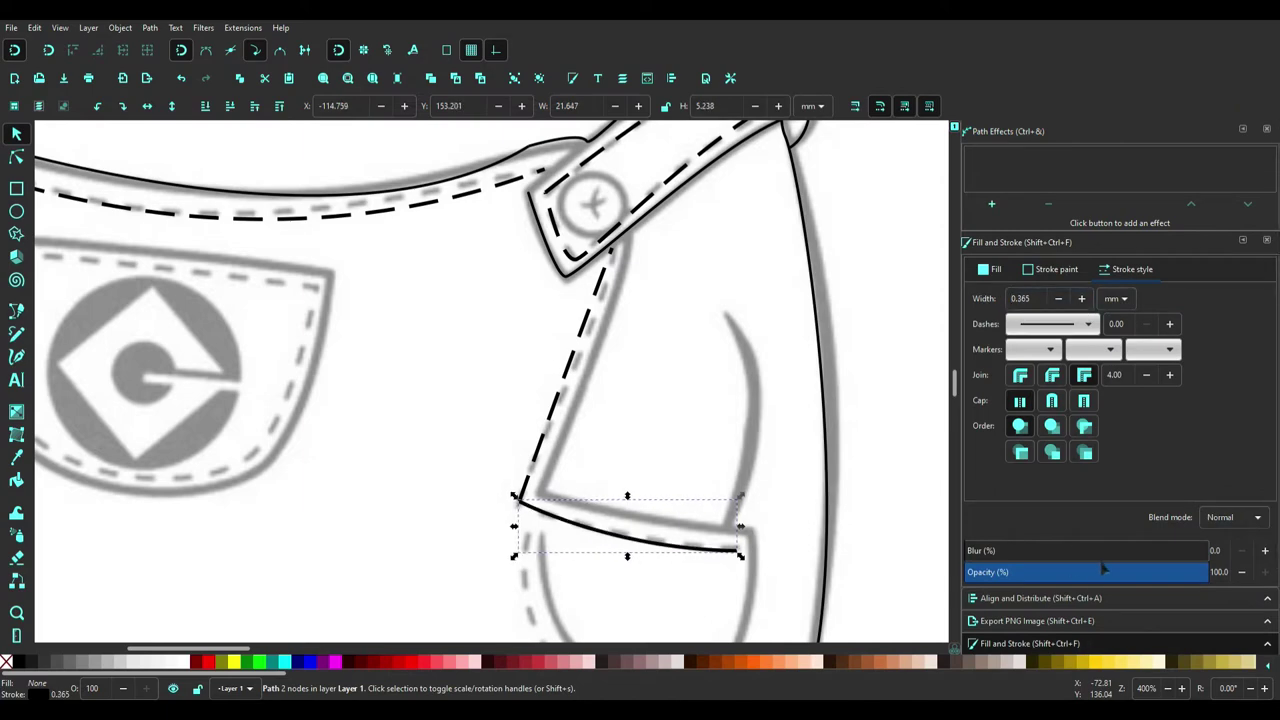
Trace the curved edge of the right side pocket
scroll(817, 530, "down", 5)
key("b")
left_click(527, 319)
left_click_drag(638, 498, 707, 505)
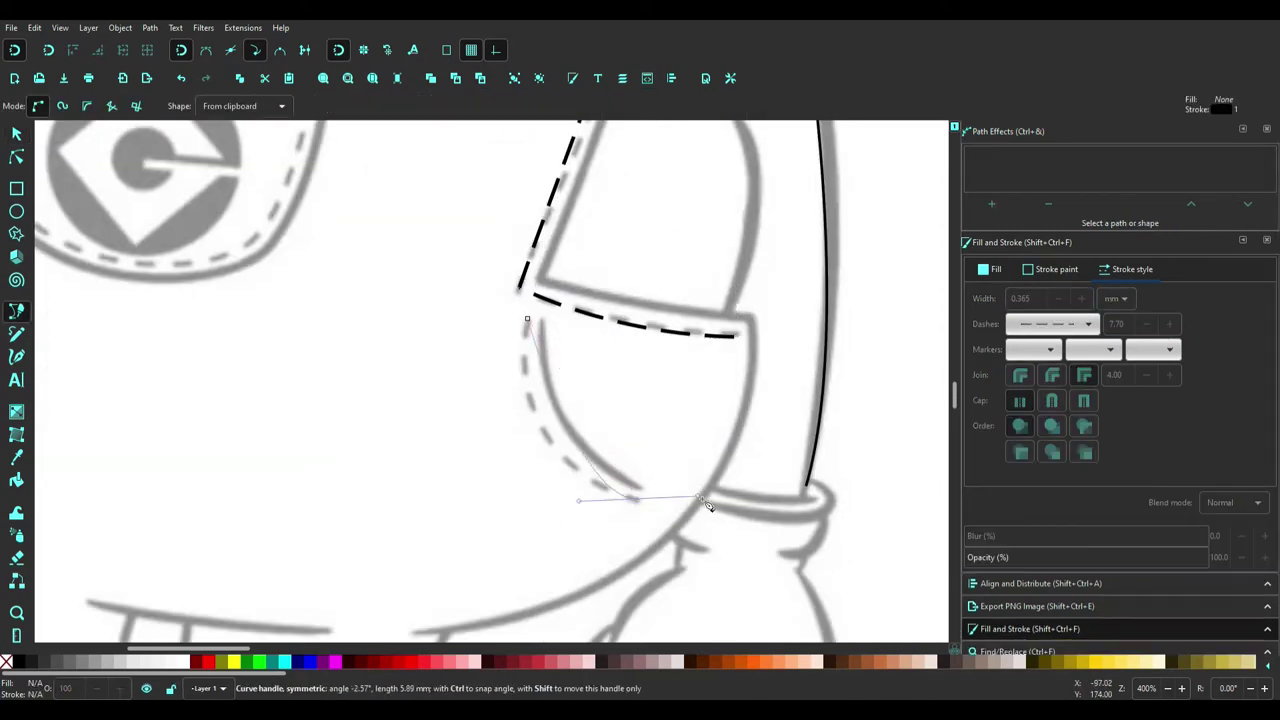
key("Return")
key("s")
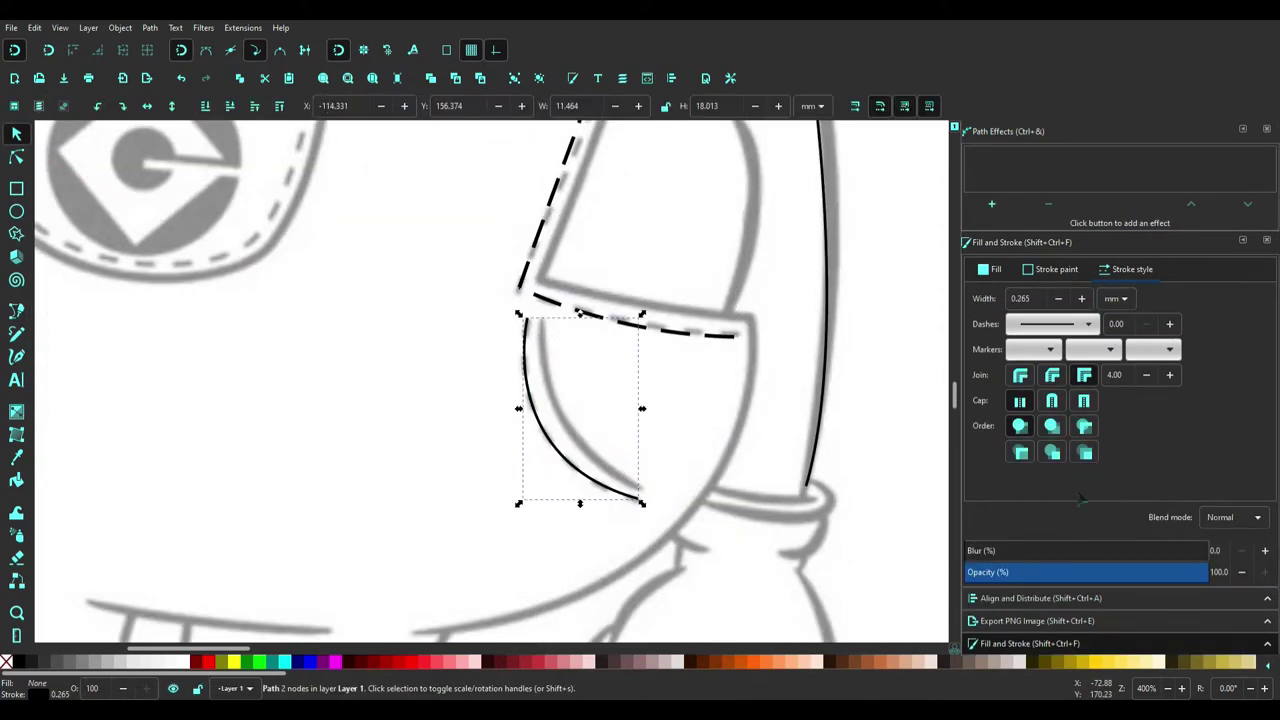
Draw the dashed stitching curve along the right pocket
scroll(825, 438, "down", 1)
key("b")
left_click(542, 269)
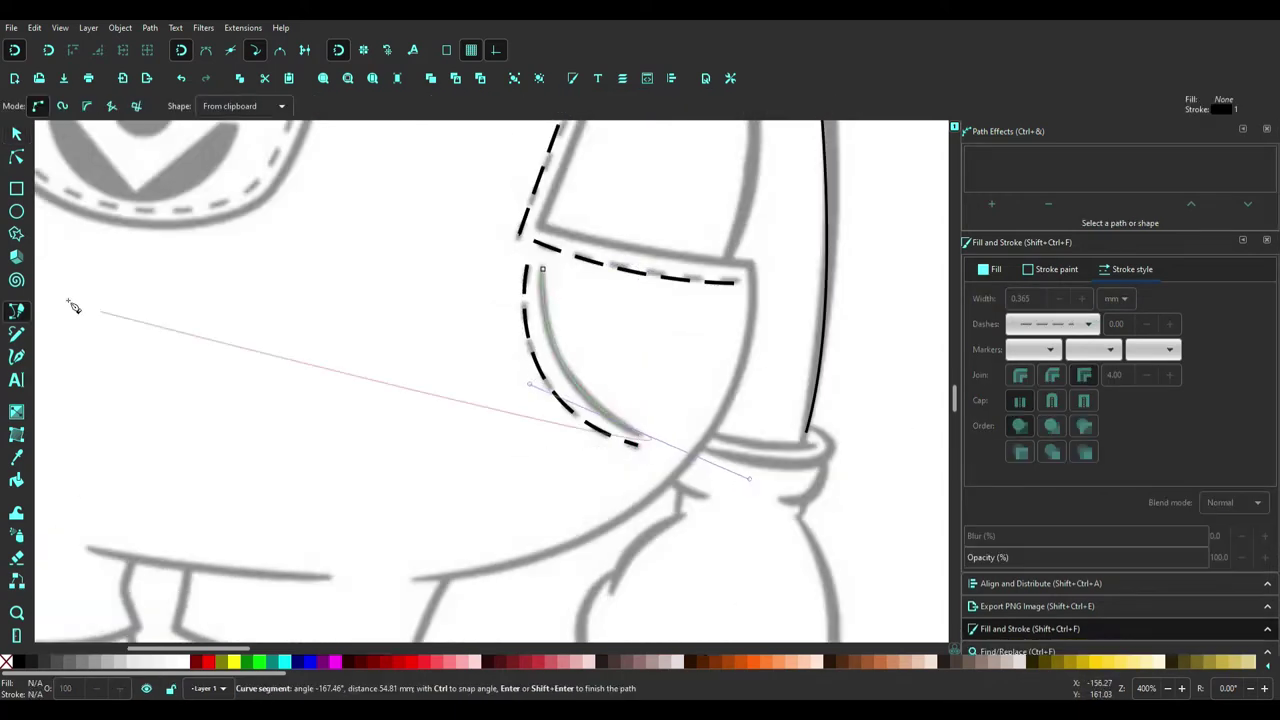
key("Return")
scroll(554, 366, "left", 2)
scroll(739, 394, "down", 10)
Outline the front bib pocket with a curved black path
scroll(739, 394, "up", 8)
key("s")
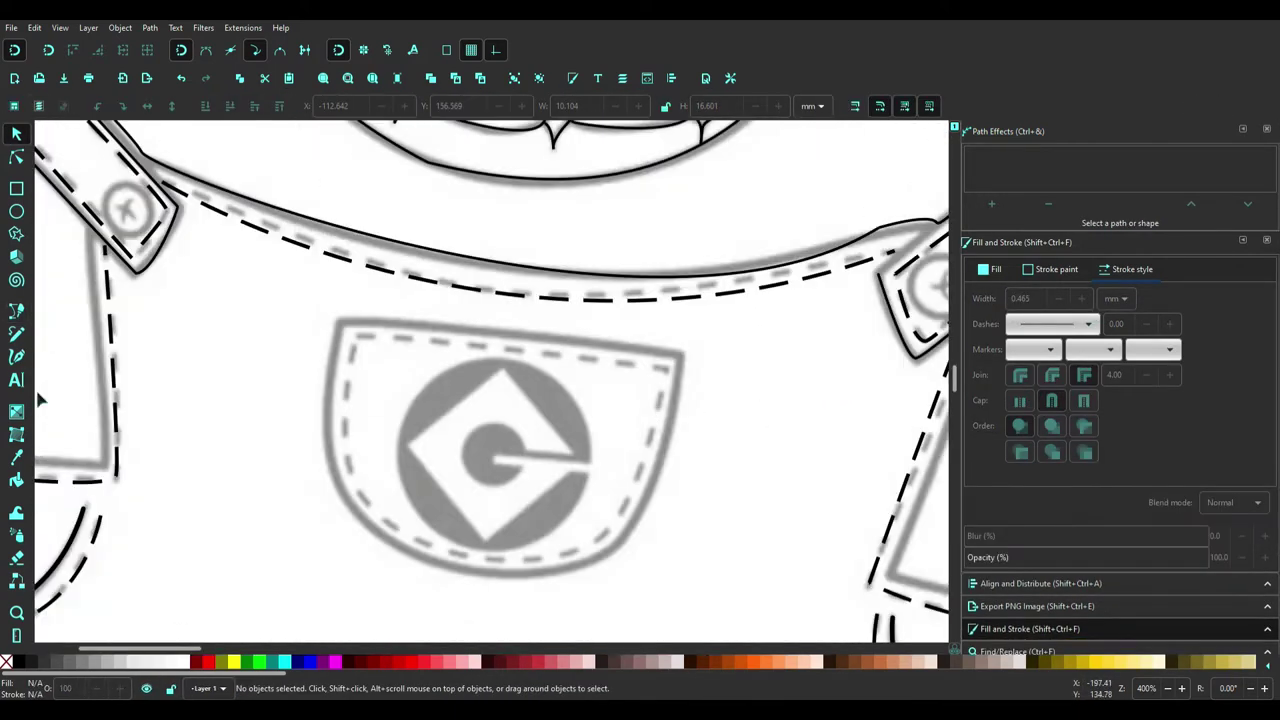
key("b")
left_click(340, 323)
left_click_drag(680, 356, 707, 372)
key("Return")
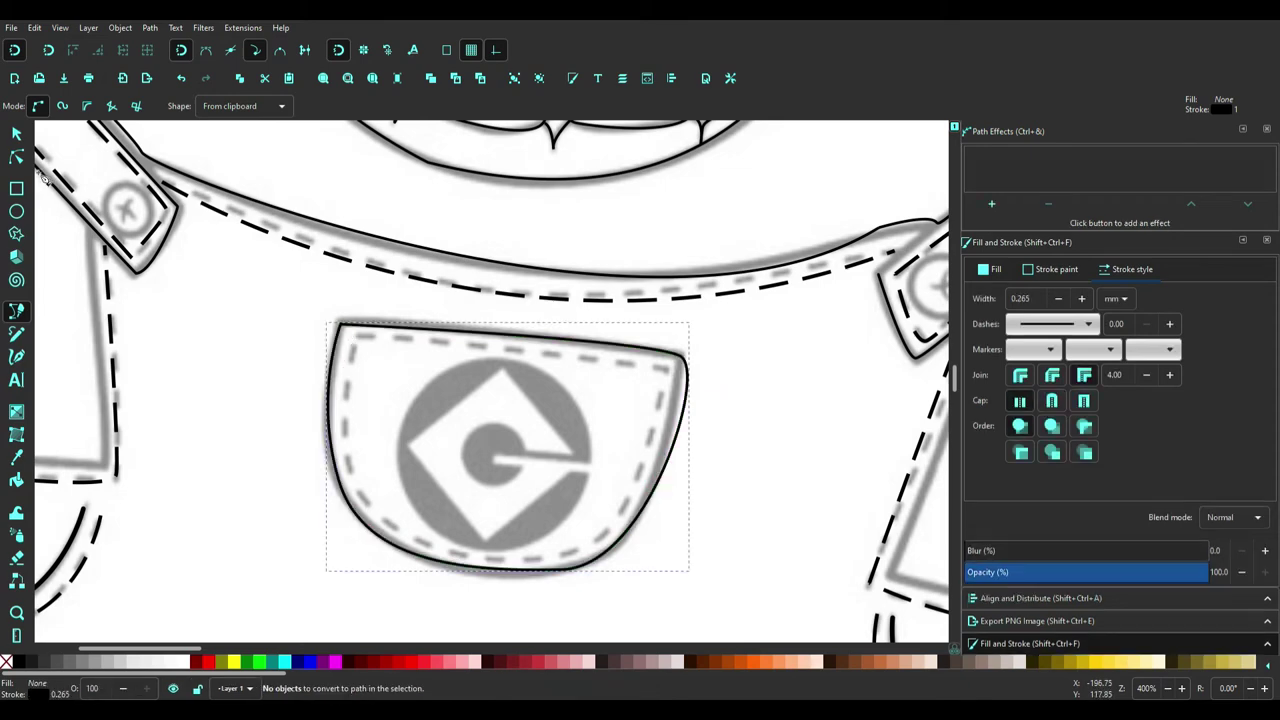
key("n")
scroll(457, 414, "down", 10)
scroll(370, 410, "up", 9)
Add the inner pocket stitching path and pull the pocket's left side outward
key("b")
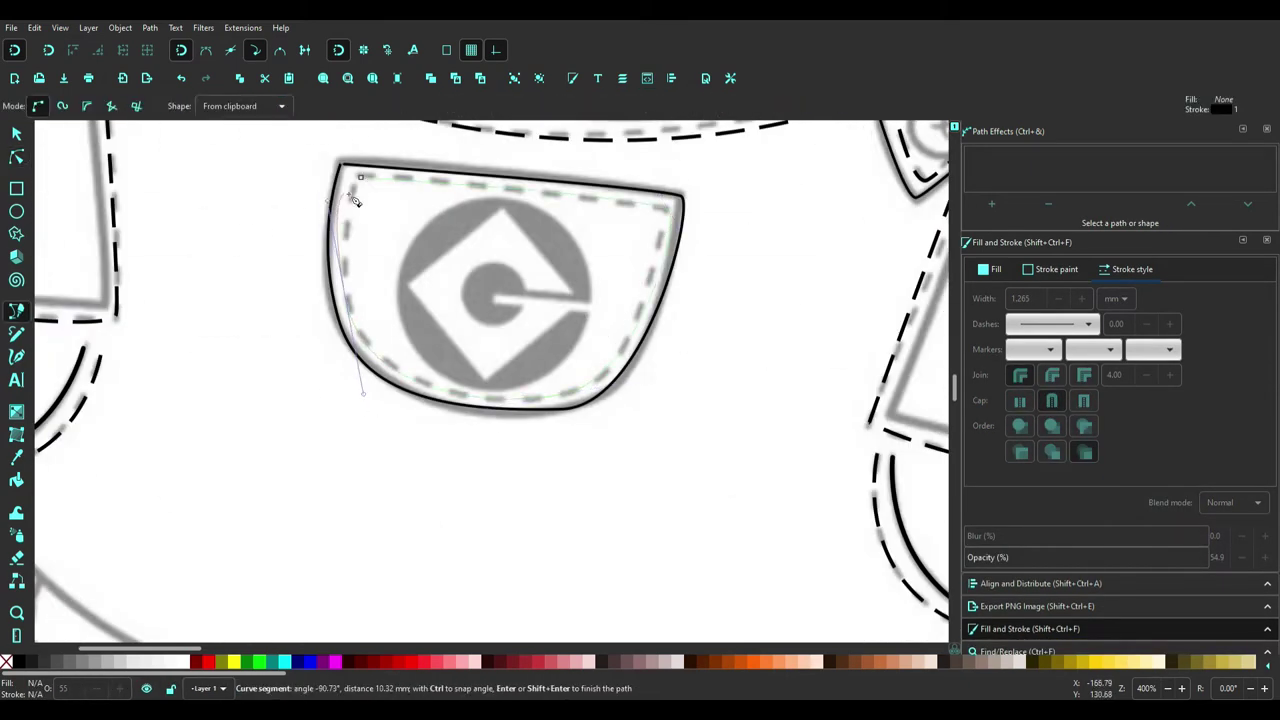
key("Return")
key("n")
scroll(362, 183, "up", 3)
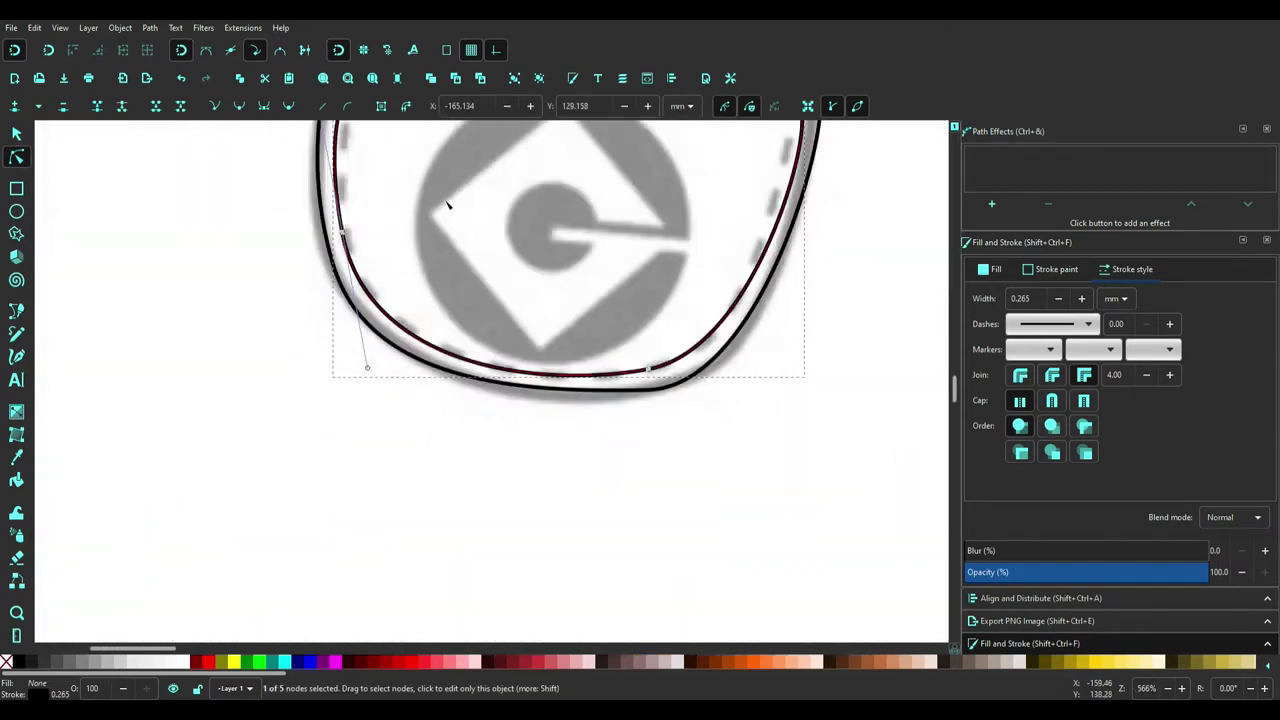
left_click_drag(303, 308, 215, 248)
scroll(333, 586, "up", 2)
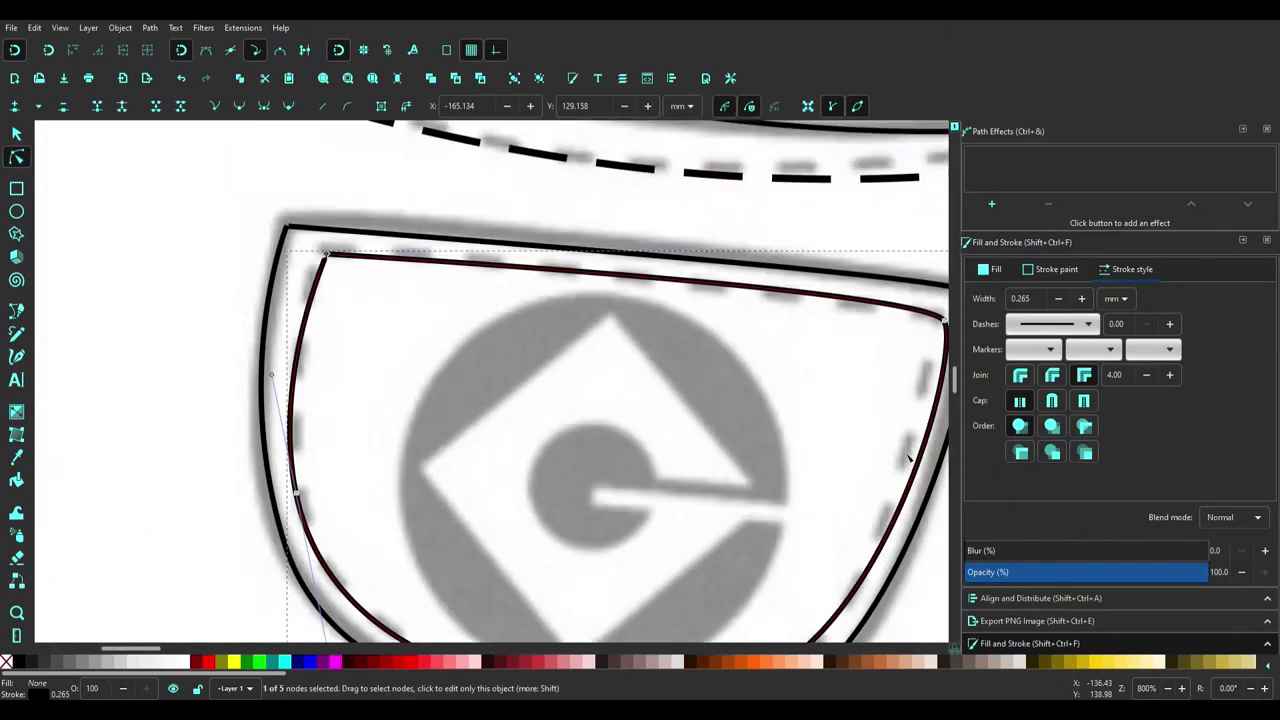
scroll(450, 400, "right", 6)
scroll(450, 400, "left", 4)
key("s")
Trace the logo's G and circle outline over the faded logo, reshaping the G's inner curve
left_click(366, 397)
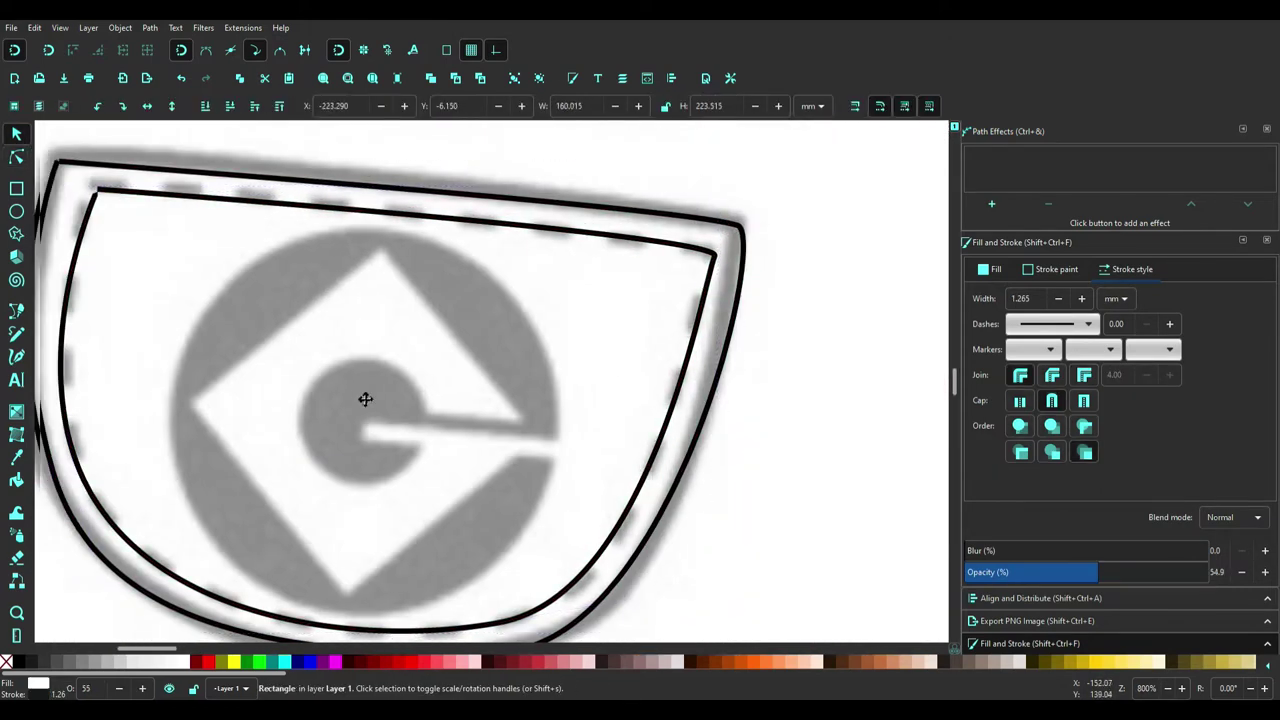
left_click(16, 310)
left_click(334, 413)
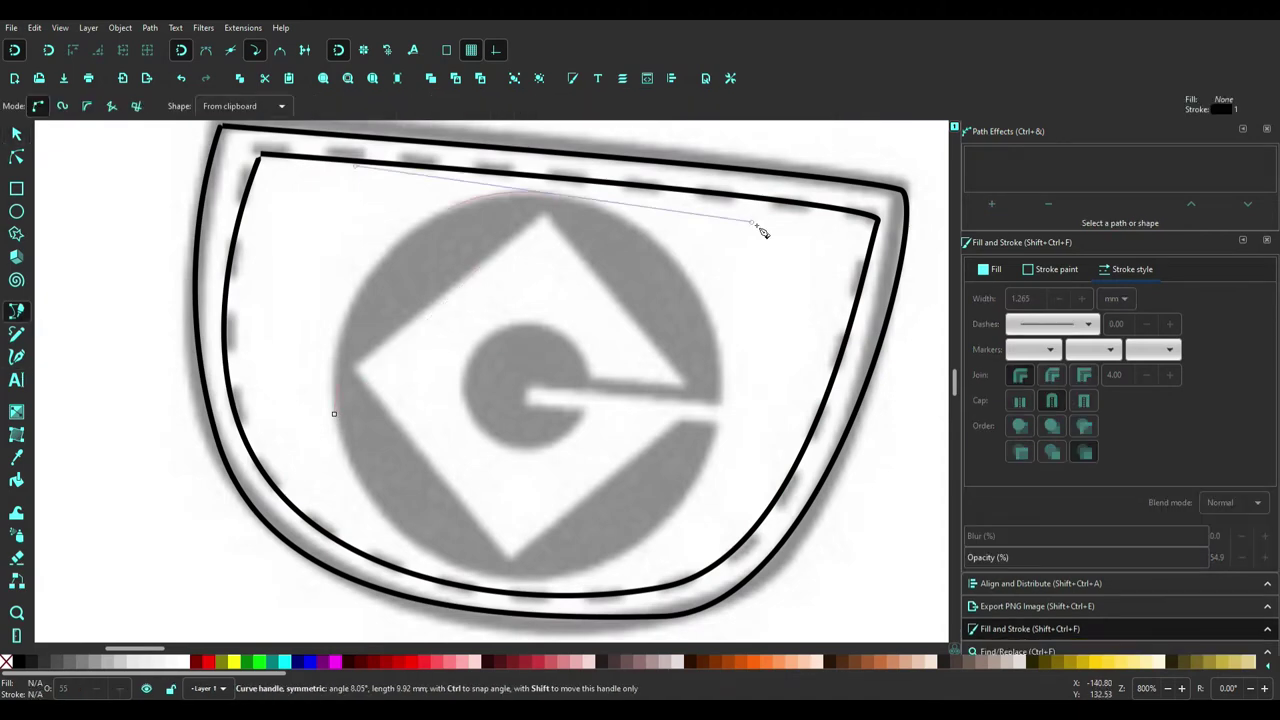
left_click_drag(757, 227, 778, 205)
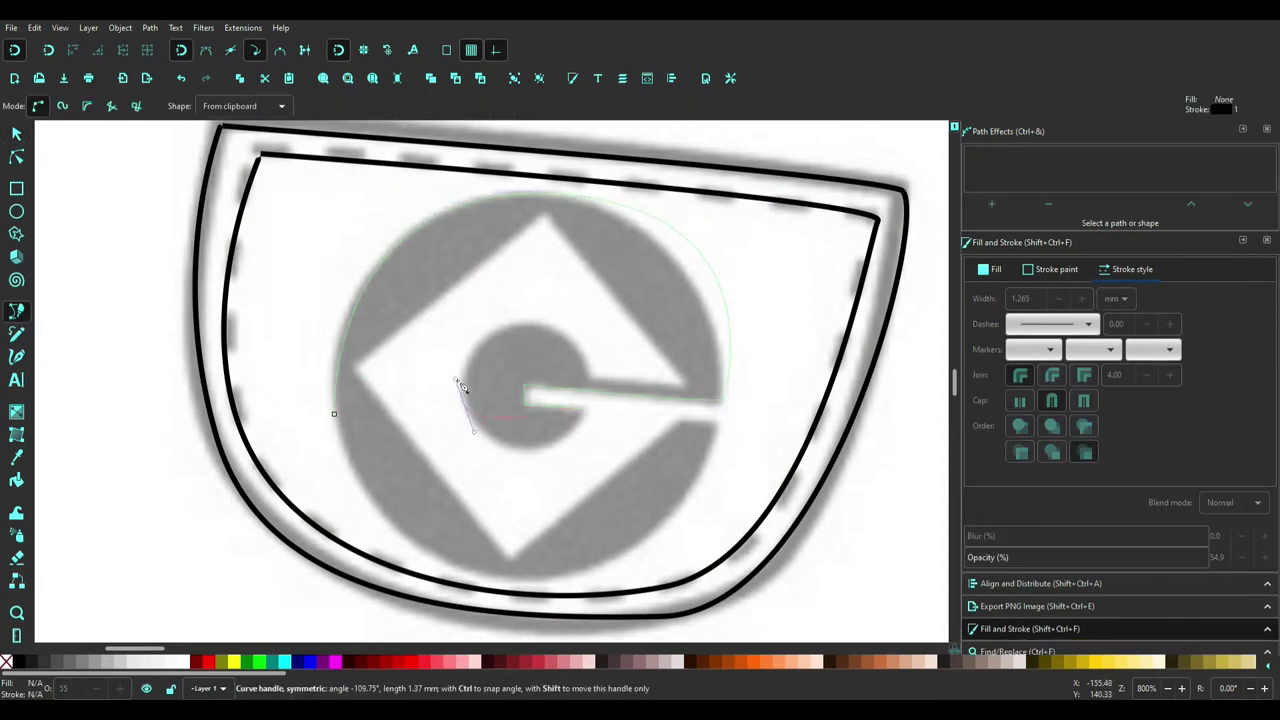
left_click_drag(600, 452, 594, 446)
key("Return")
key("n")
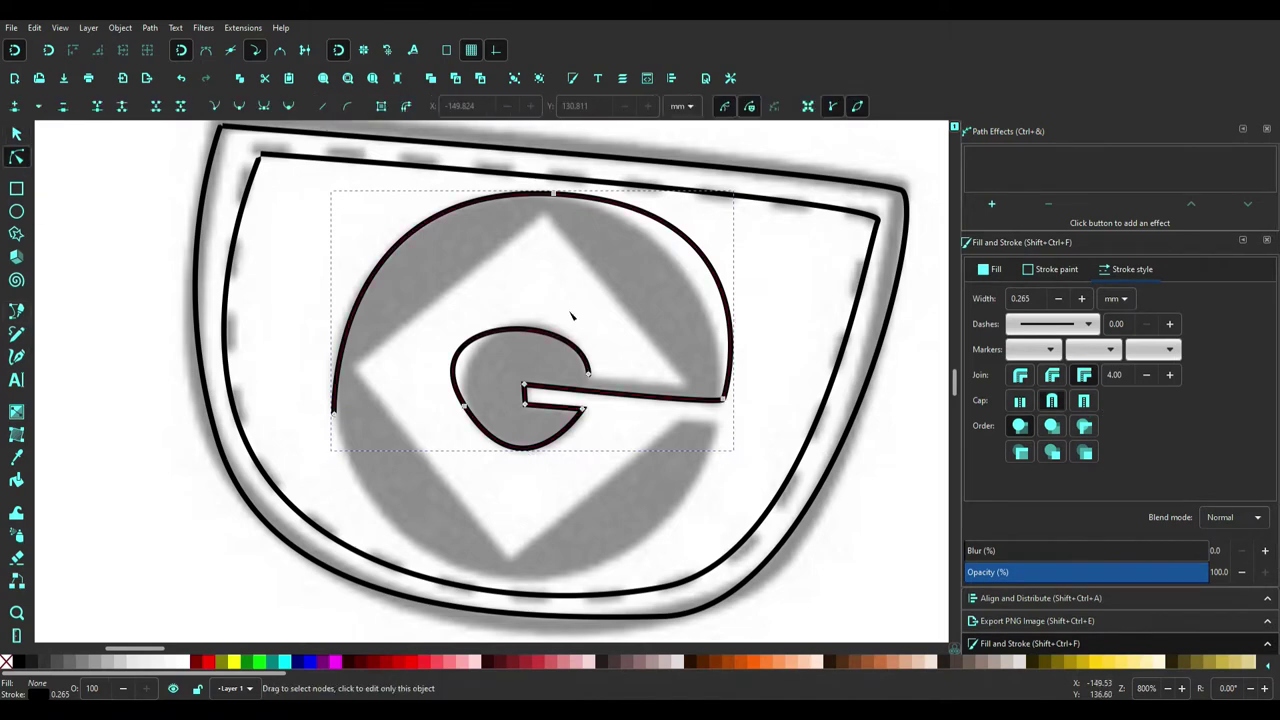
left_click(463, 405)
mouse_move(485, 470)
left_mouse_down()
mouse_move(505, 507)
mouse_move(483, 483)
left_mouse_up()
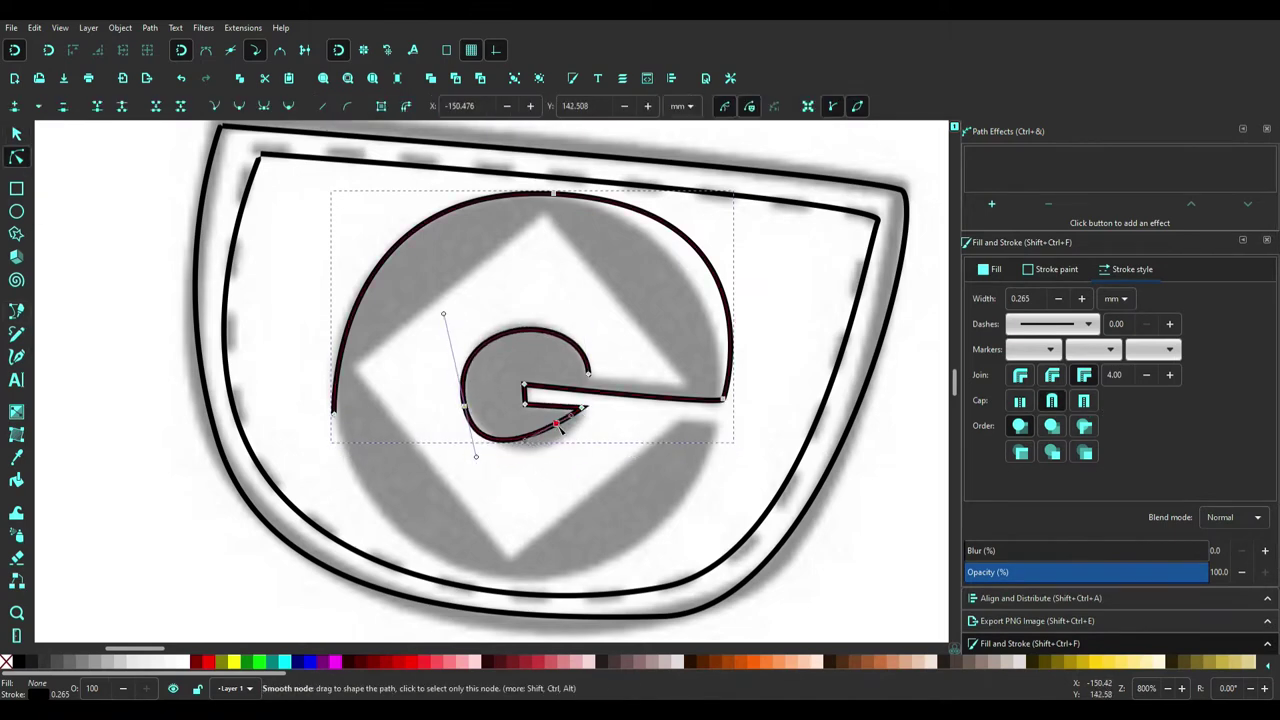
left_click_drag(467, 412, 476, 412)
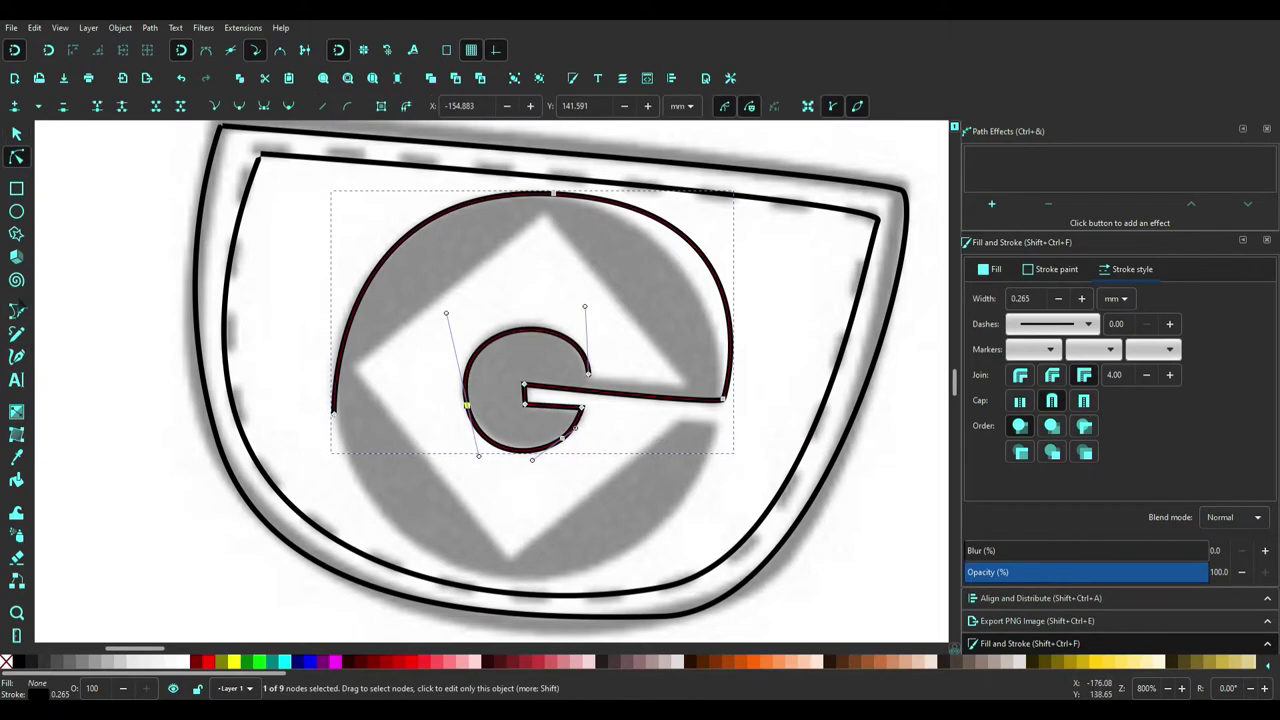
Extend the G path from its end node and fit the logo outline to the sketch
key("b")
left_click(588, 375)
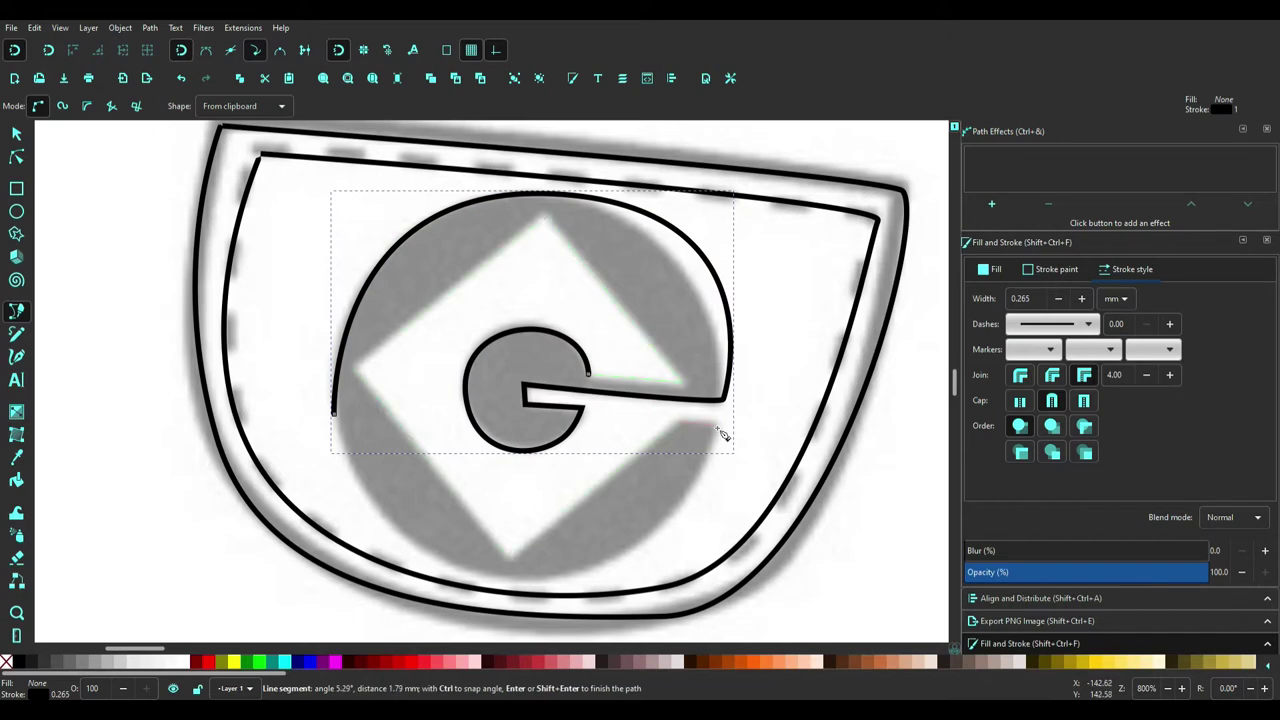
key("Return")
key("n")
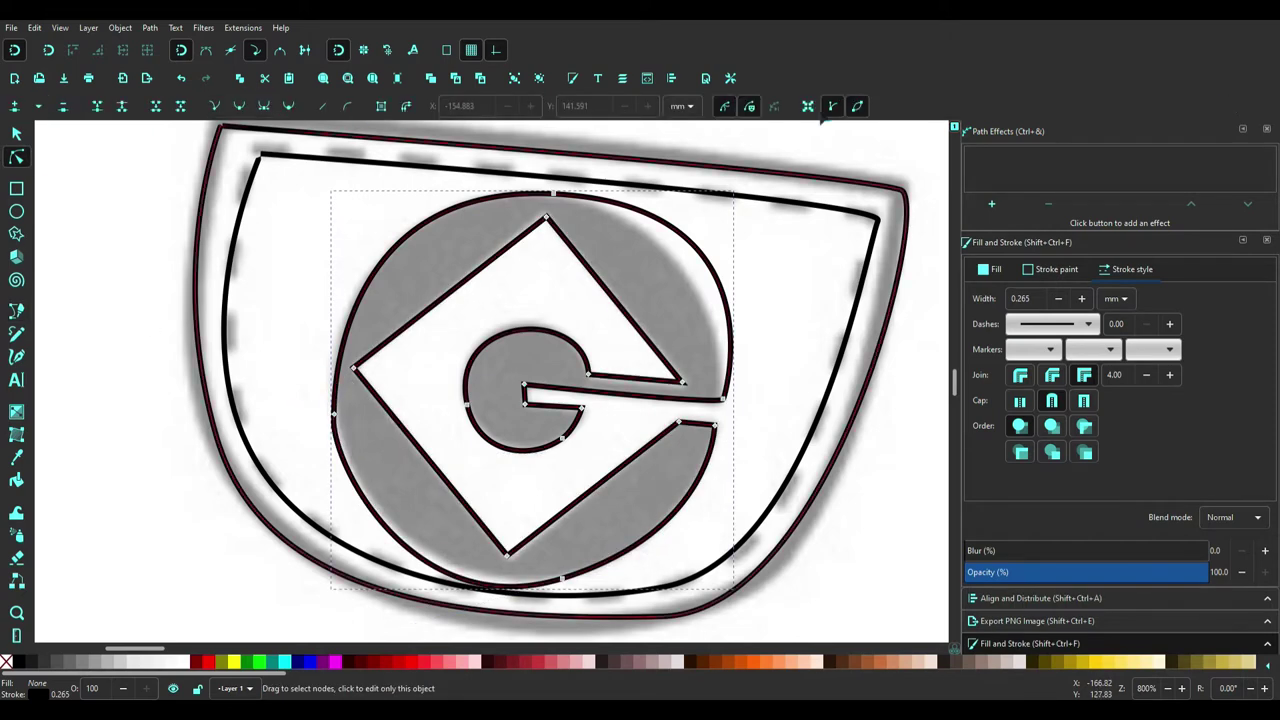
left_click_drag(400, 190, 383, 188)
scroll(419, 432, "down", 3)
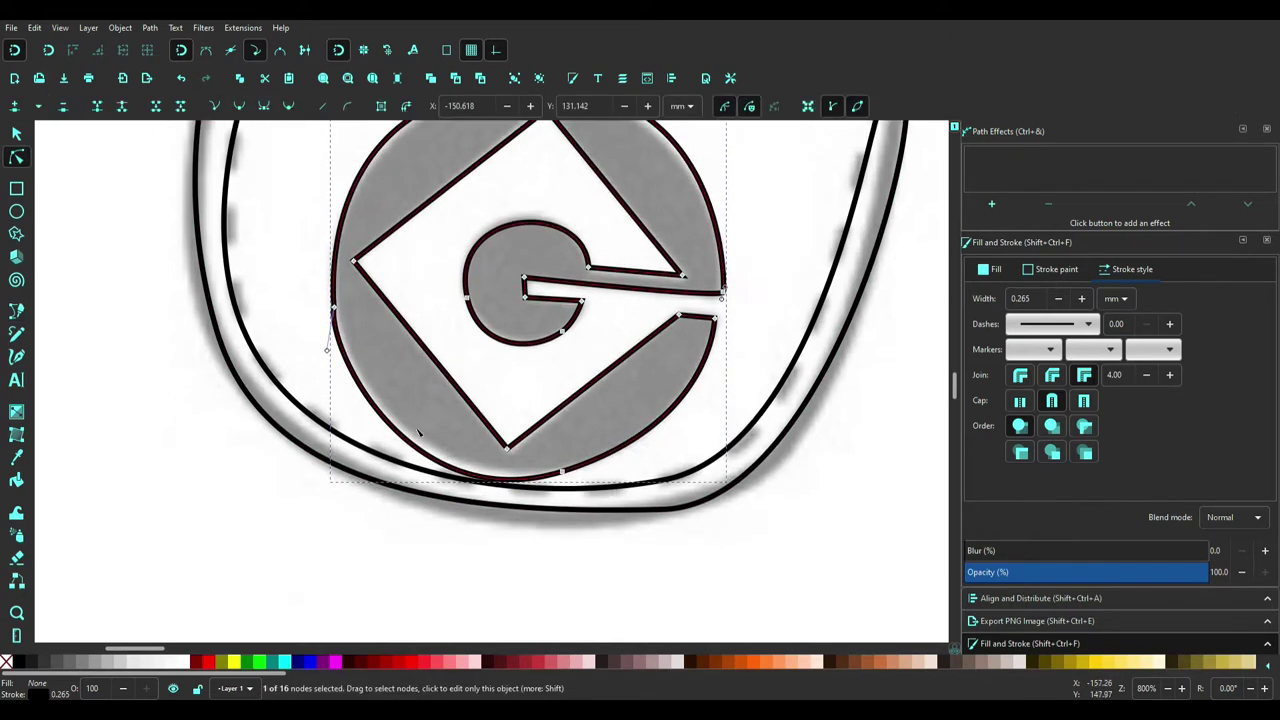
Select the outer pocket shape to check it, then deselect everything
key("s")
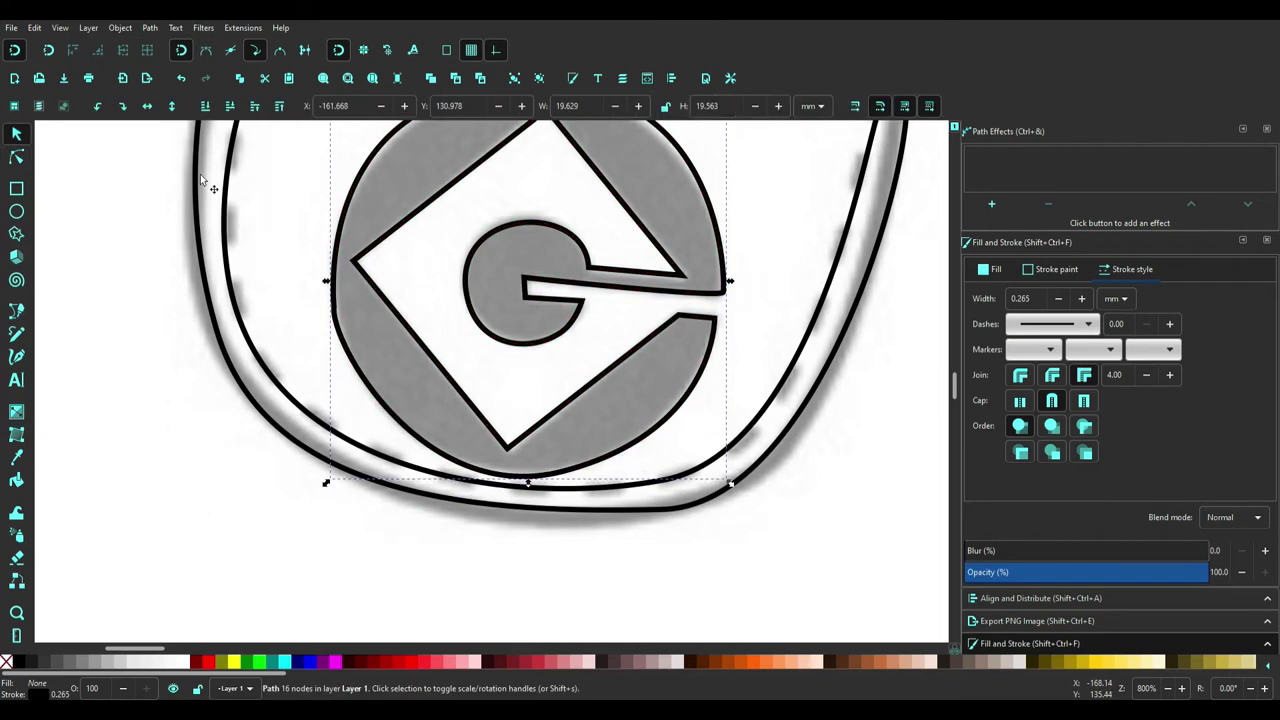
left_click(200, 174)
scroll(200, 174, "up", 5)
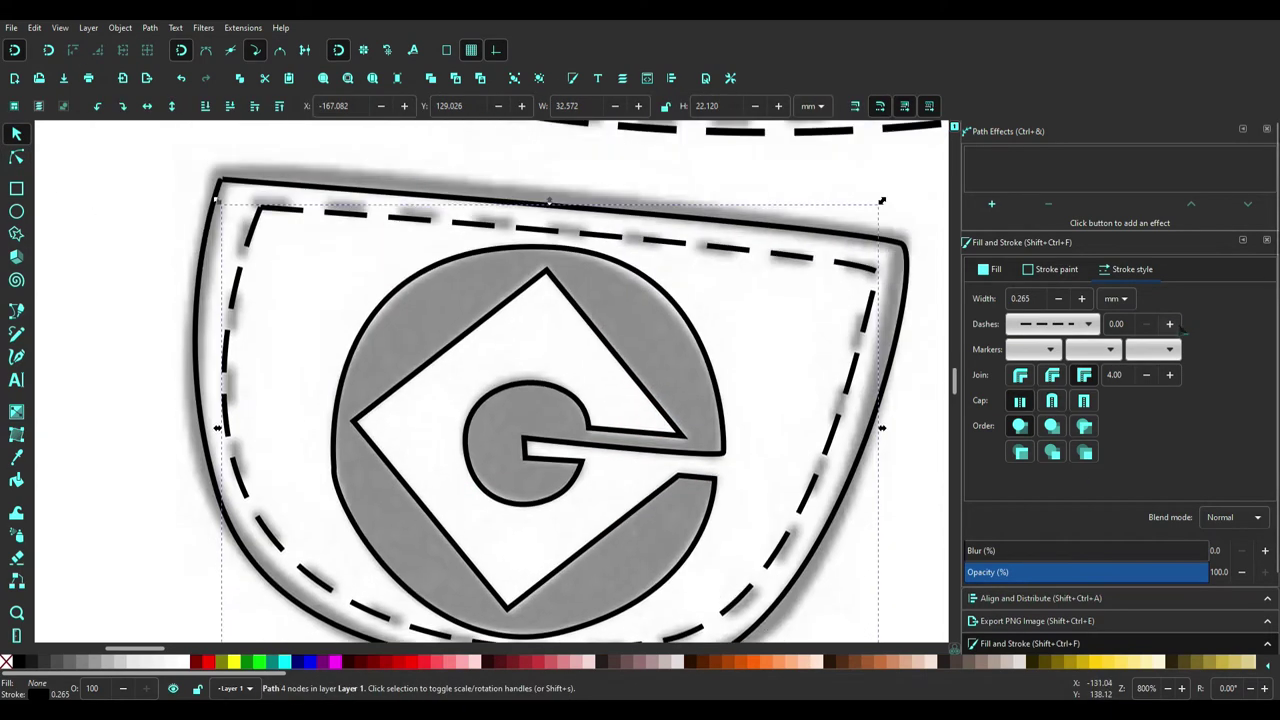
scroll(737, 277, "down", 5)
left_click(598, 345)
scroll(598, 345, "down", 5)
Trace the goggle strap as a closed curved outline on its start node
scroll(583, 360, "up", 3)
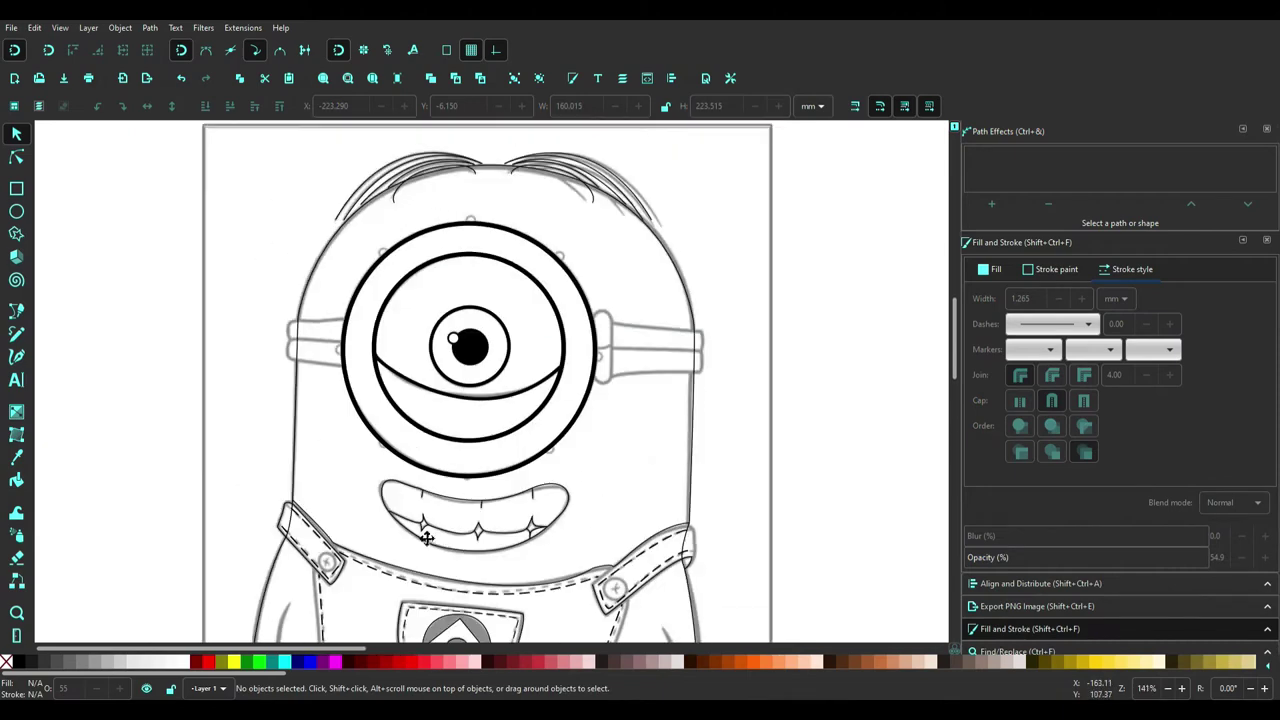
scroll(583, 360, "up", 3)
key("b")
left_click(389, 338)
left_click_drag(286, 383, 300, 465)
scroll(300, 348, "up", 5)
left_click_drag(291, 339, 280, 308)
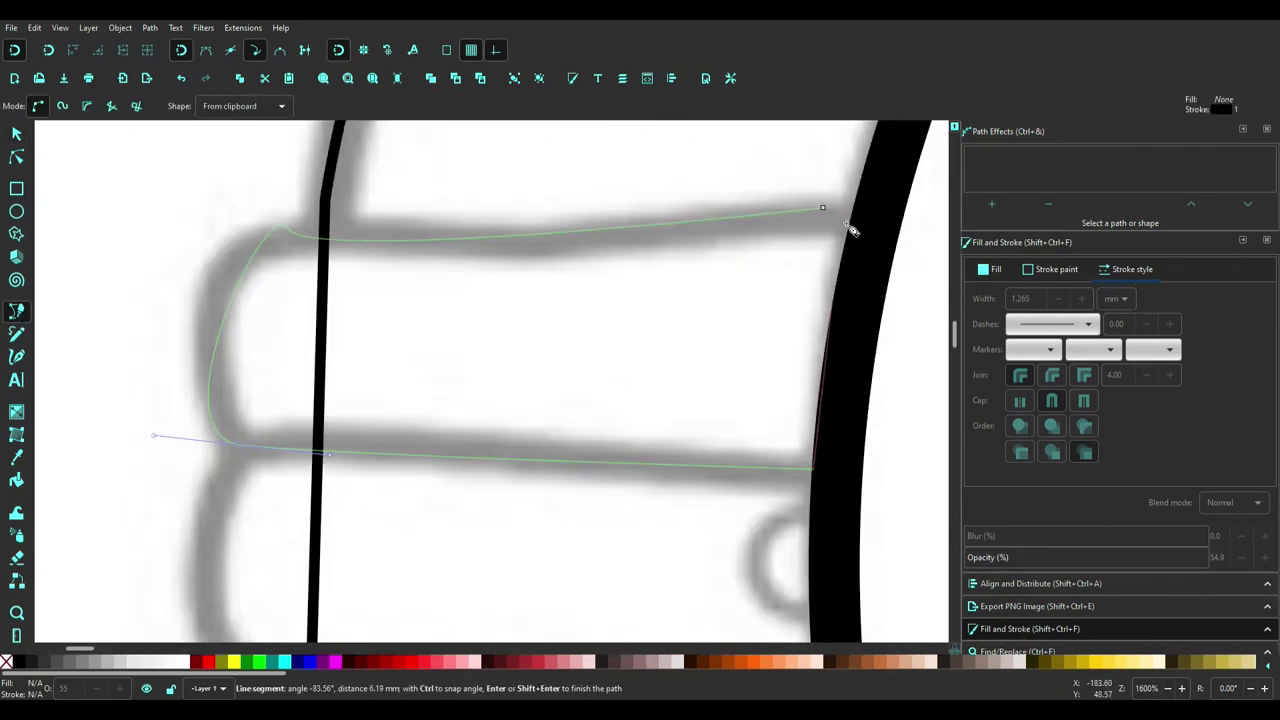
left_click(826, 208)
key("n")
scroll(243, 323, "down", 1)
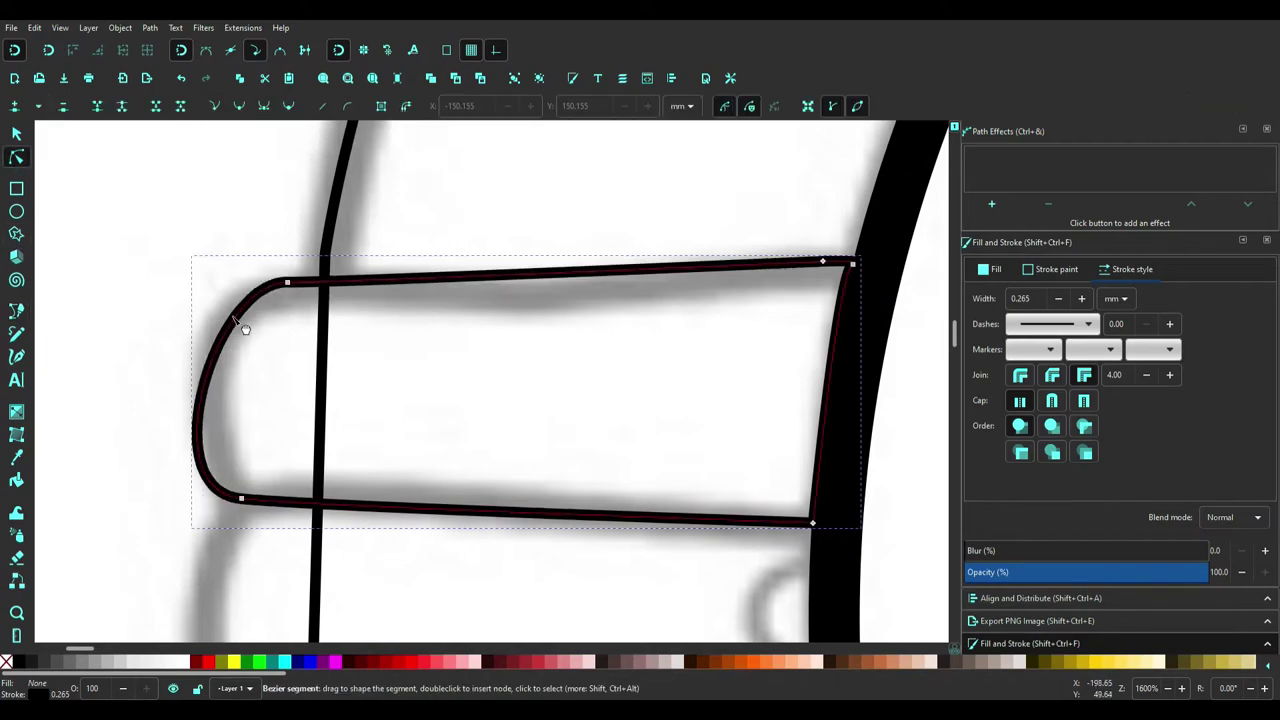
scroll(243, 323, "down", 2)
Add a curved path along the strap's other edge
left_click(16, 310)
left_click(234, 213)
left_click_drag(308, 443, 485, 470)
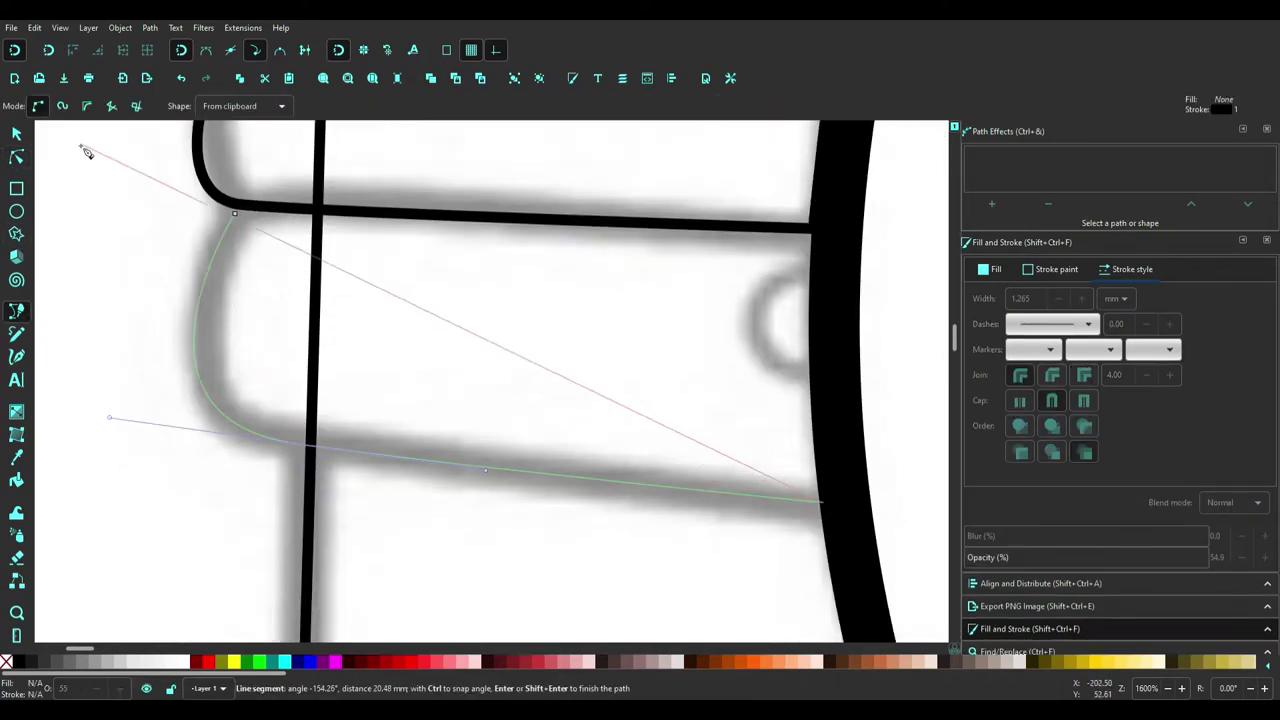
key("Return")
scroll(702, 295, "down", 3)
scroll(702, 295, "down", 3)
key("s")
scroll(935, 445, "up", 3)
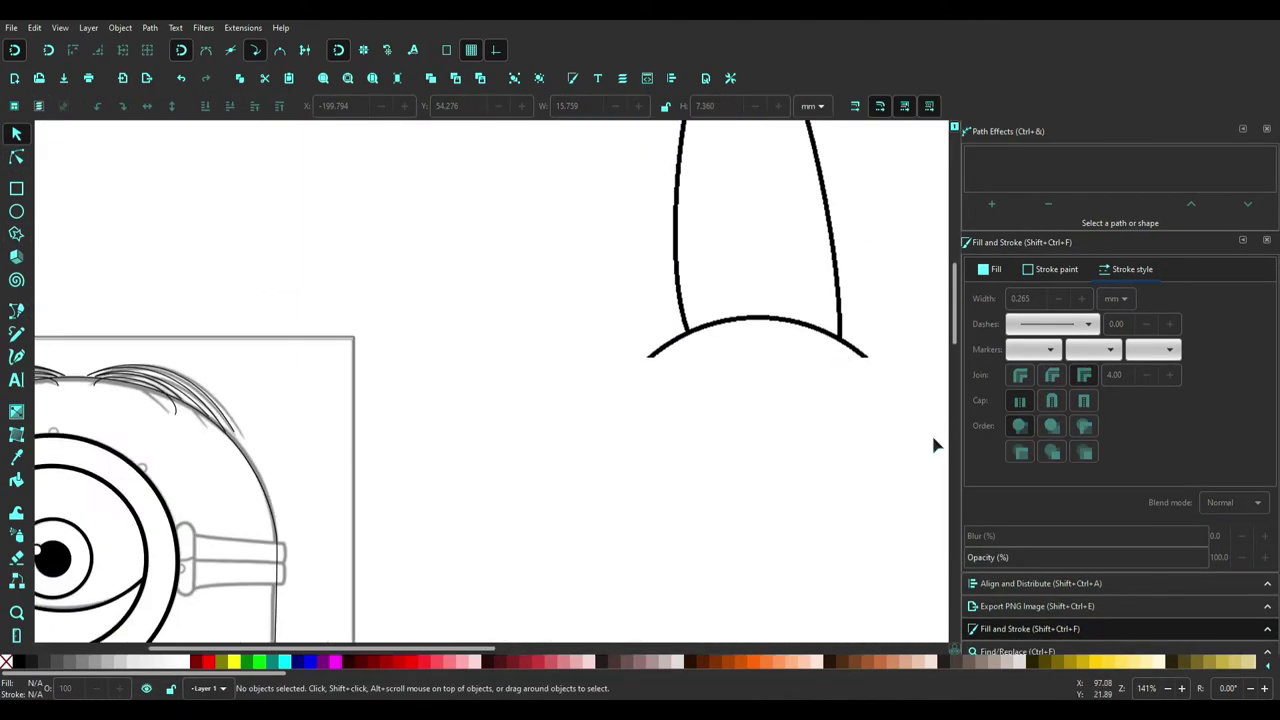
scroll(800, 354, "up", 2)
scroll(743, 134, "up", 3)
scroll(57, 409, "up", 2)
Draw a curved black line along the pocket edge of the overalls
key("b")
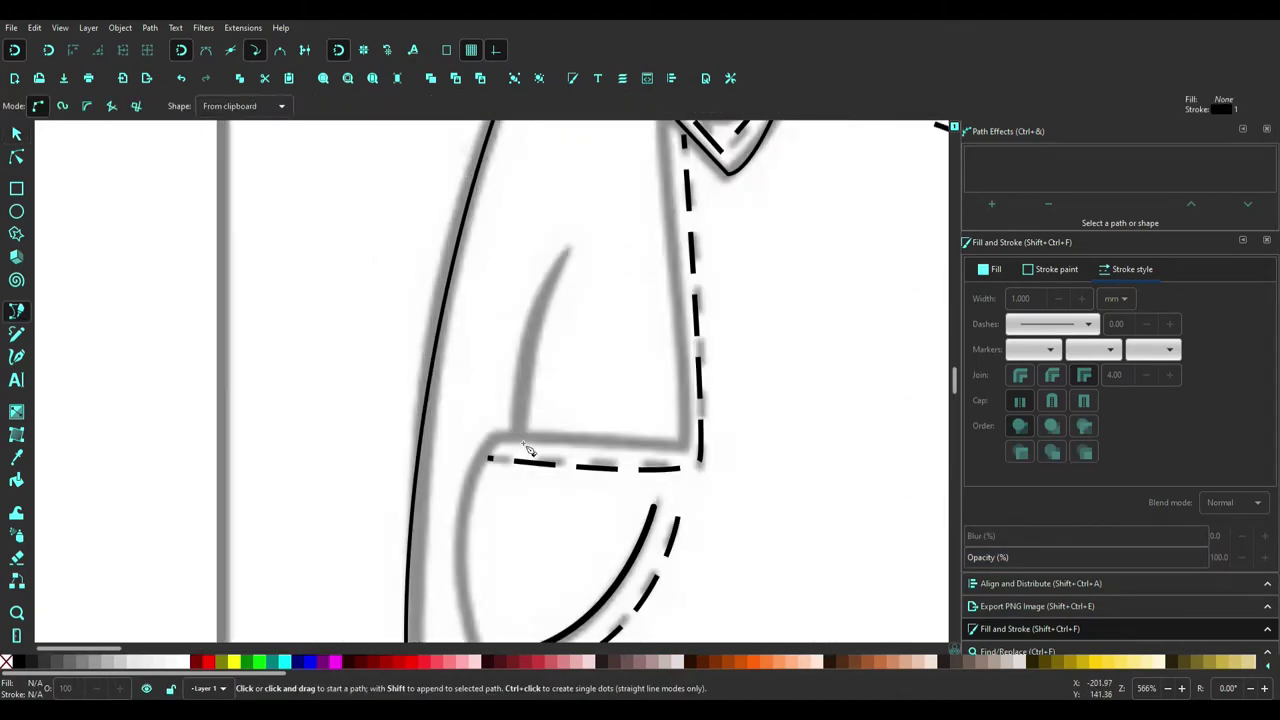
left_click(662, 124)
left_click_drag(489, 453, 490, 455)
scroll(475, 500, "down", 4)
scroll(470, 520, "down", 5)
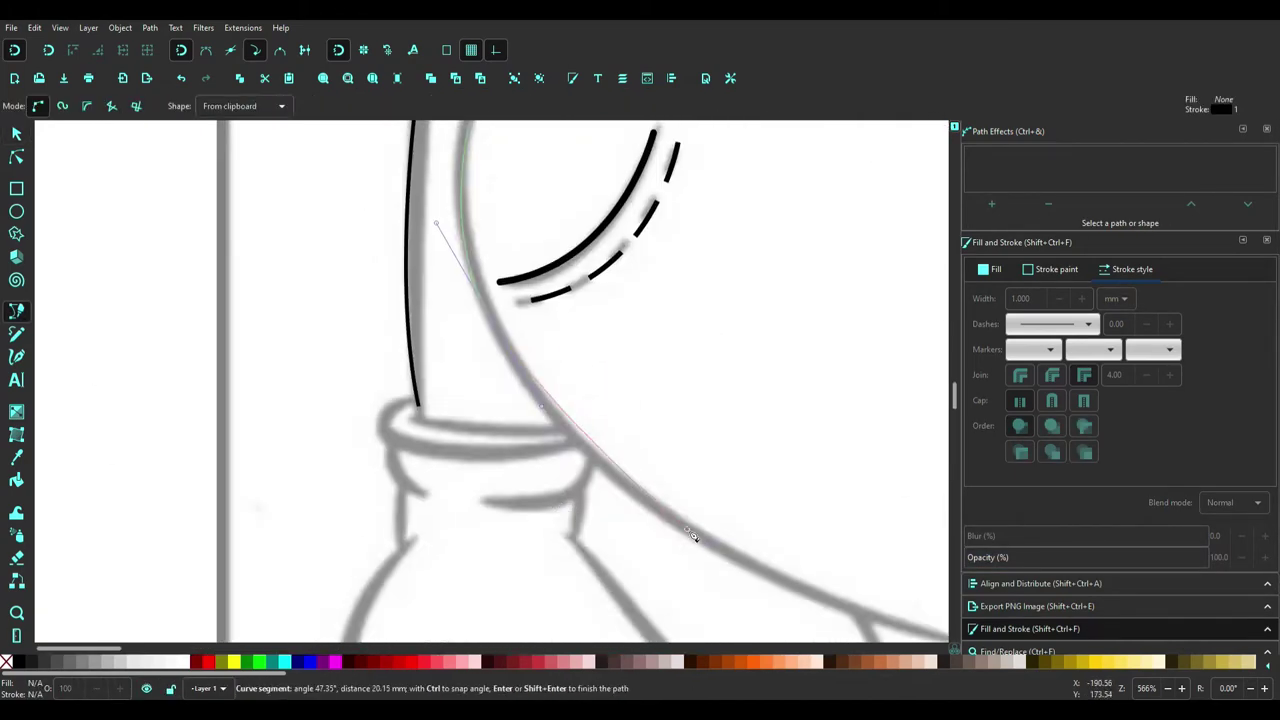
scroll(397, 366, "right", 10)
scroll(457, 419, "right", 2)
key("Return")
scroll(457, 419, "right", 5)
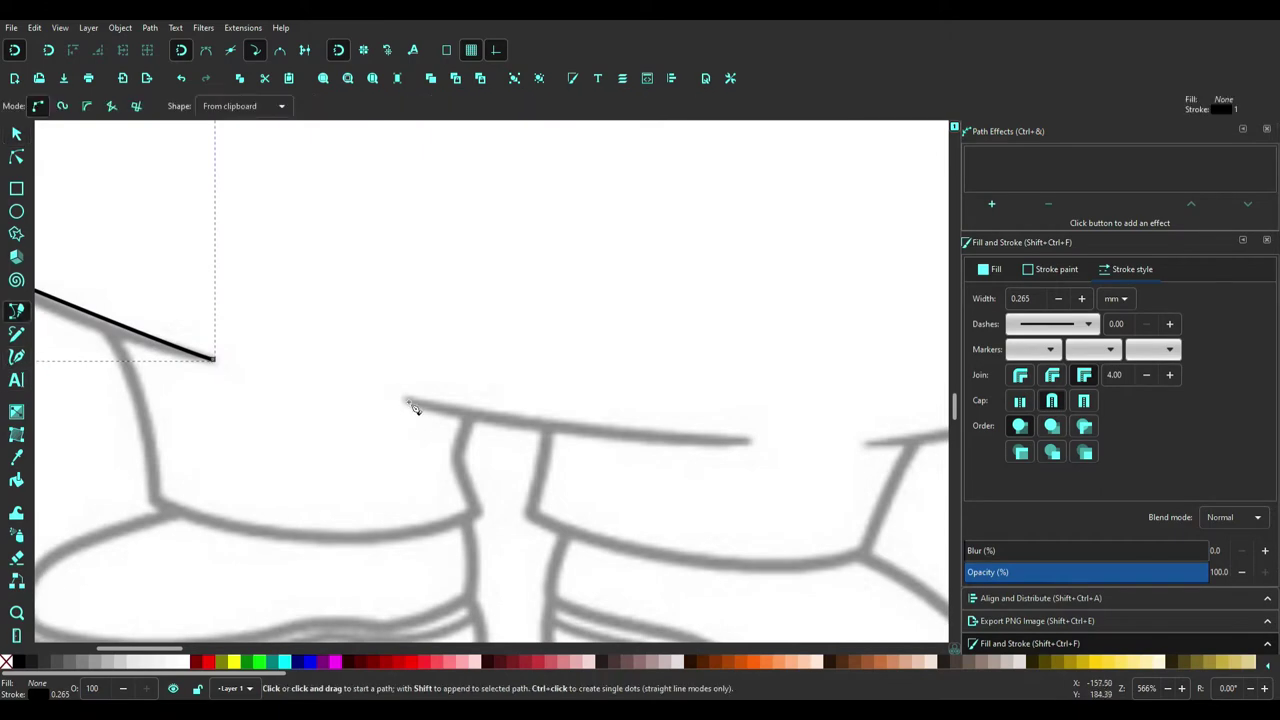
scroll(763, 434, "left", 5)
key("s")
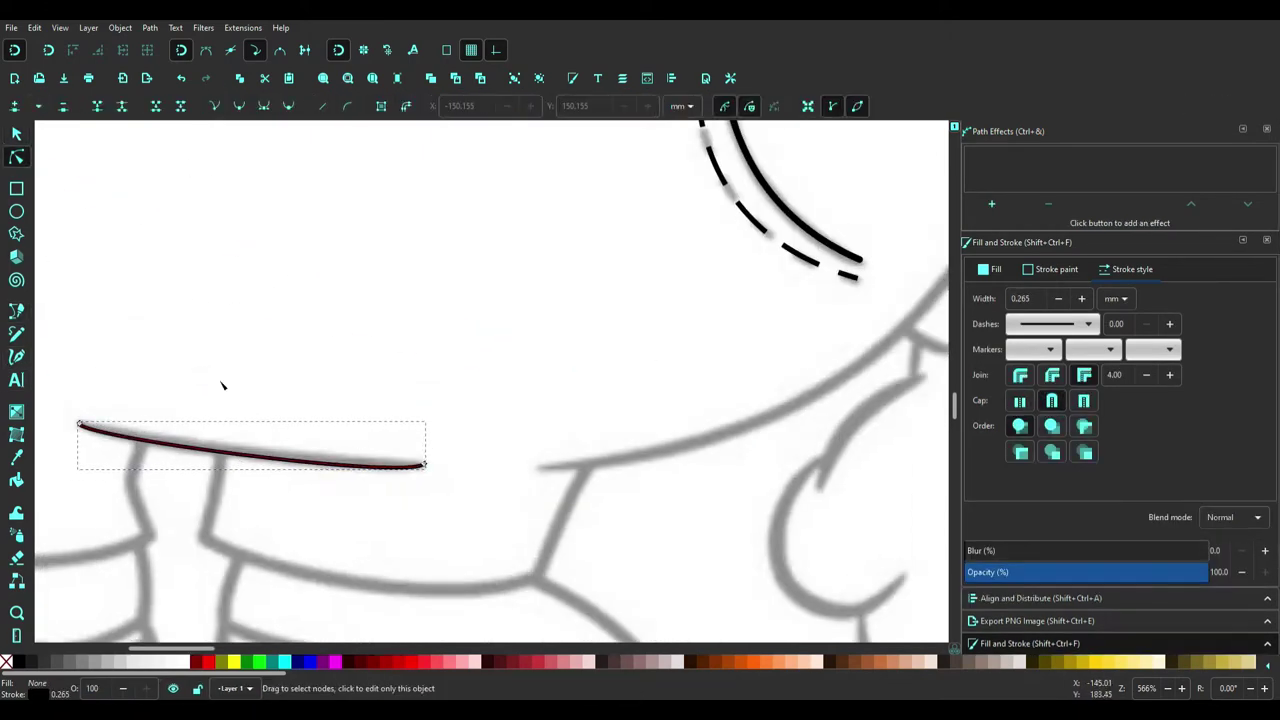
scroll(430, 350, "up", 2)
scroll(430, 350, "left", 13)
Draw the long curve running down the side of the overalls
key("Tab")
key("b")
left_click(380, 371)
scroll(600, 340, "right", 5)
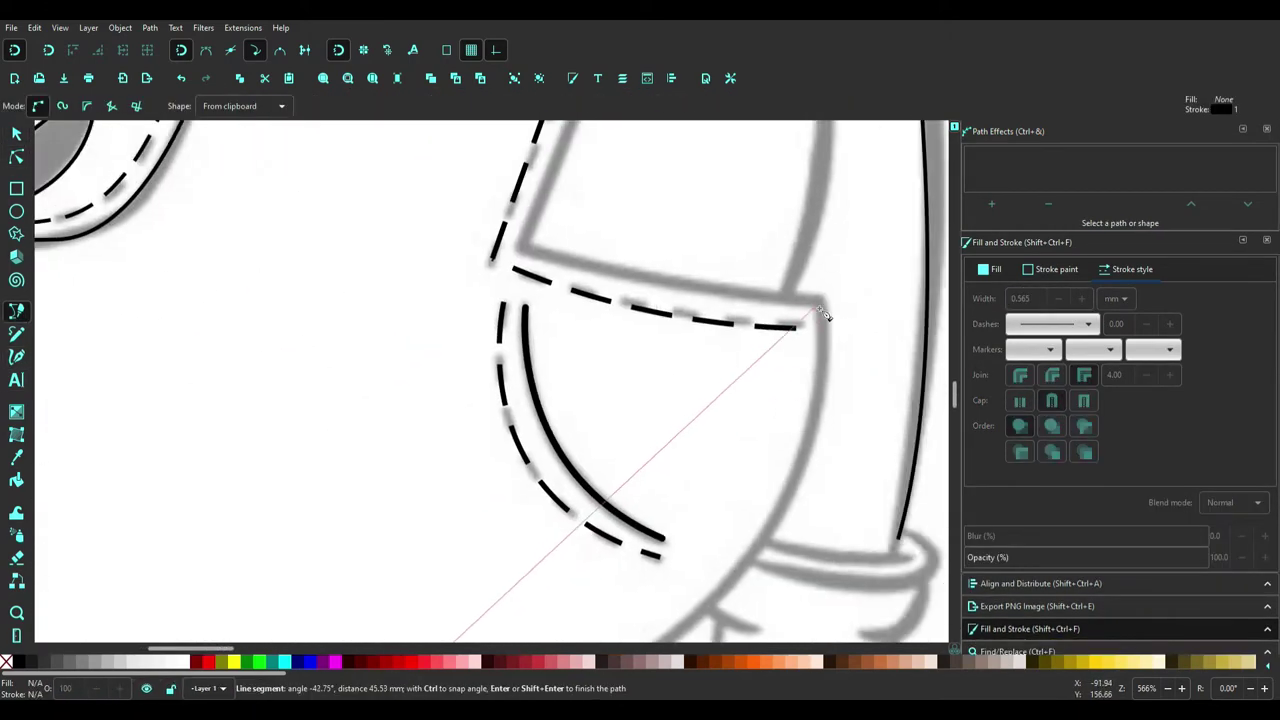
left_click(820, 303)
key("Return")
scroll(686, 406, "down", 4)
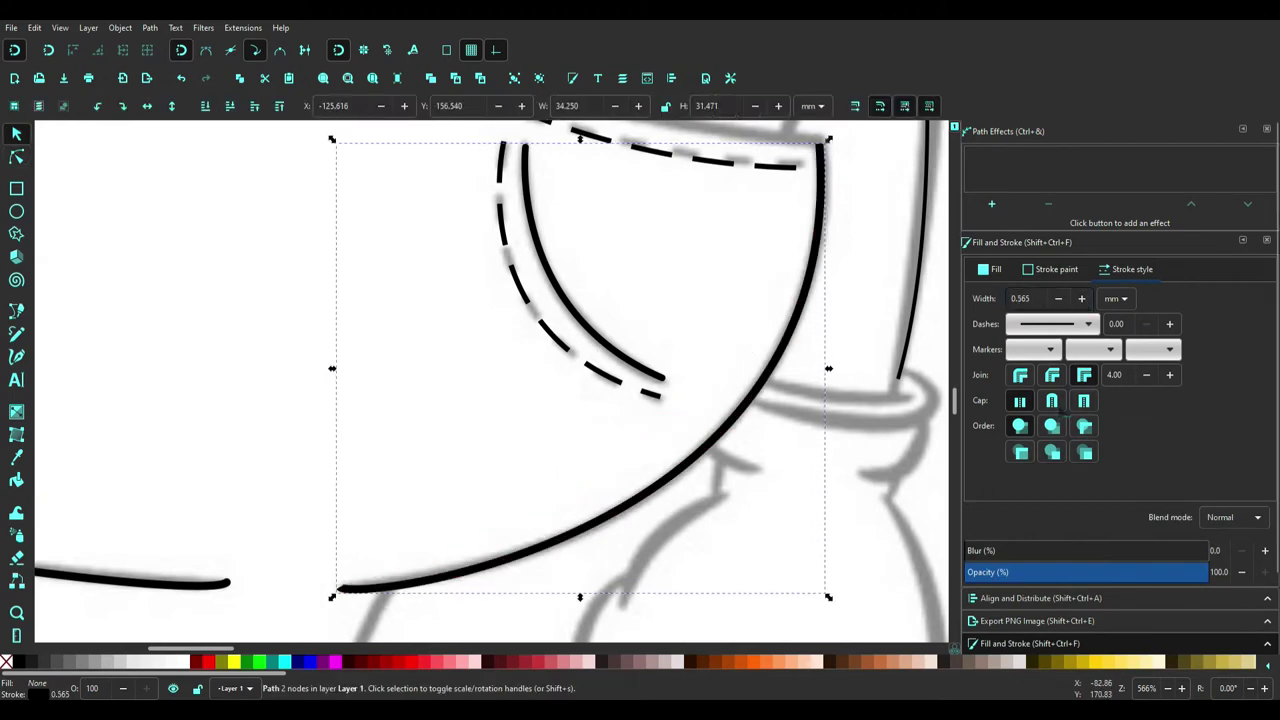
scroll(765, 313, "up", 4)
scroll(660, 320, "down", 5)
scroll(643, 357, "down", 3)
Close the thin crease beside the strap into a crescent and adjust its nodes
key("s")
left_click(665, 296)
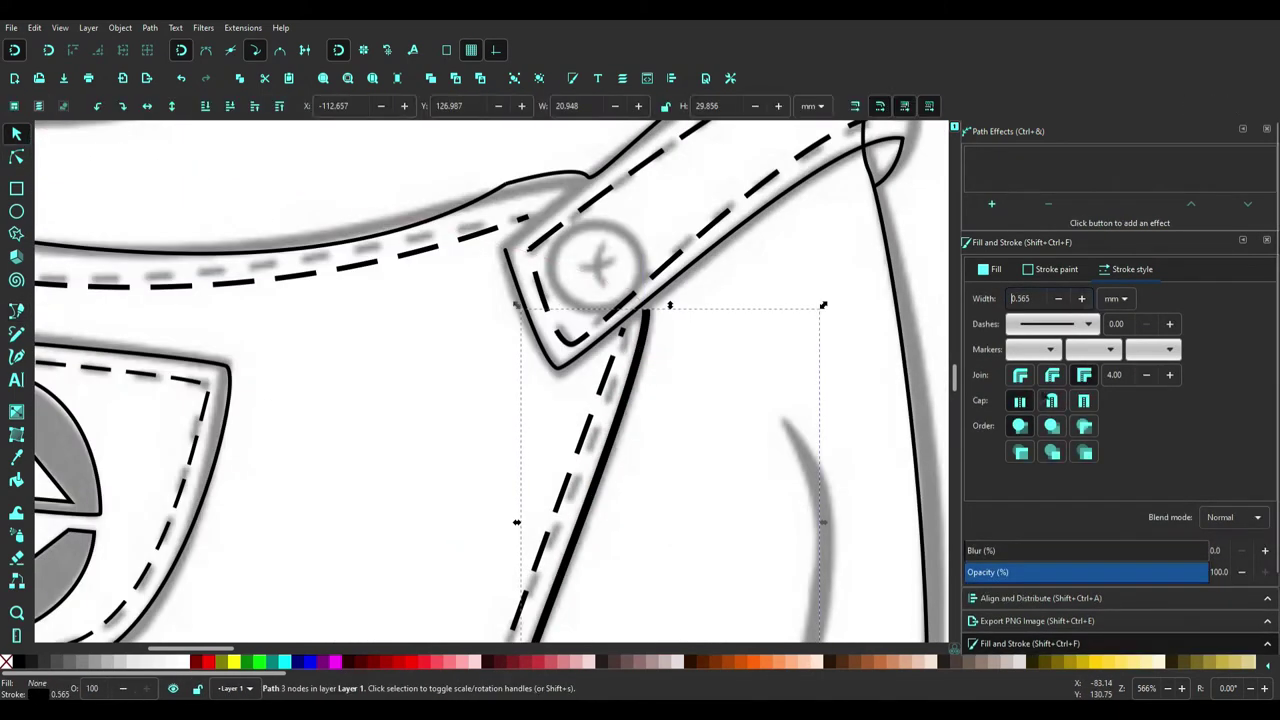
scroll(38, 340, "down", 4)
key("Tab")
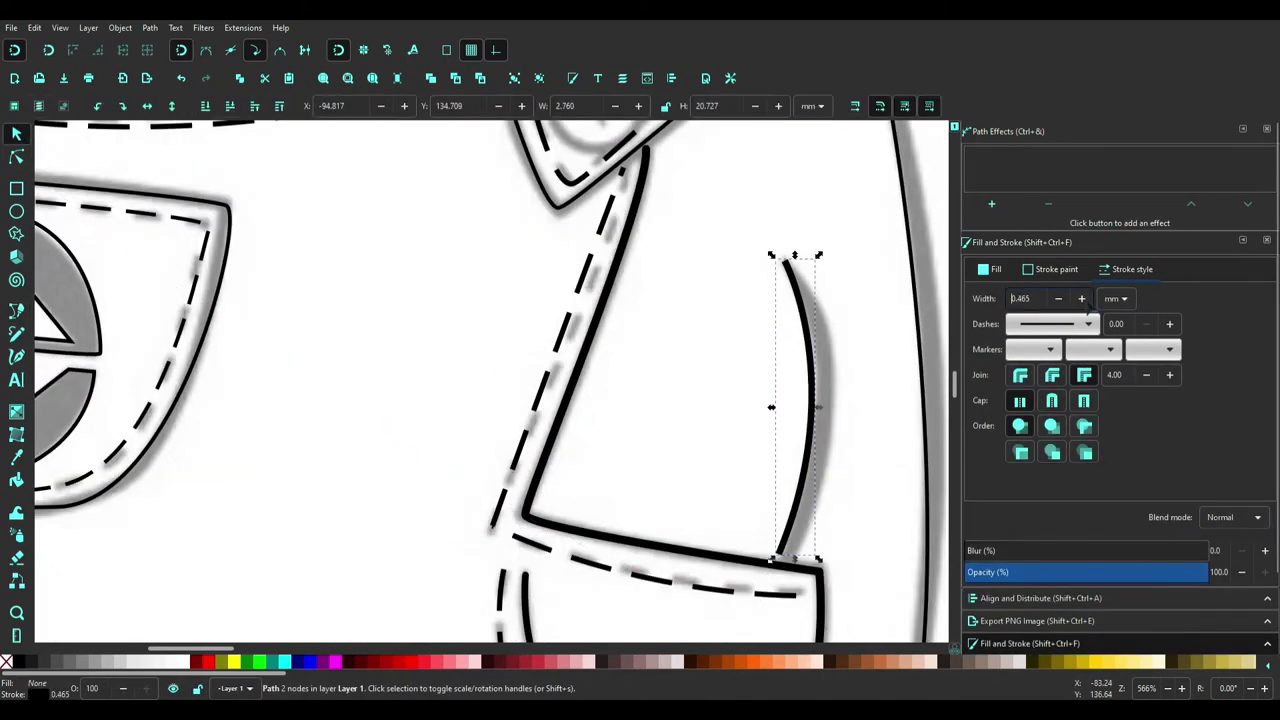
key("b")
left_click(785, 556)
left_click_drag(785, 262, 820, 220)
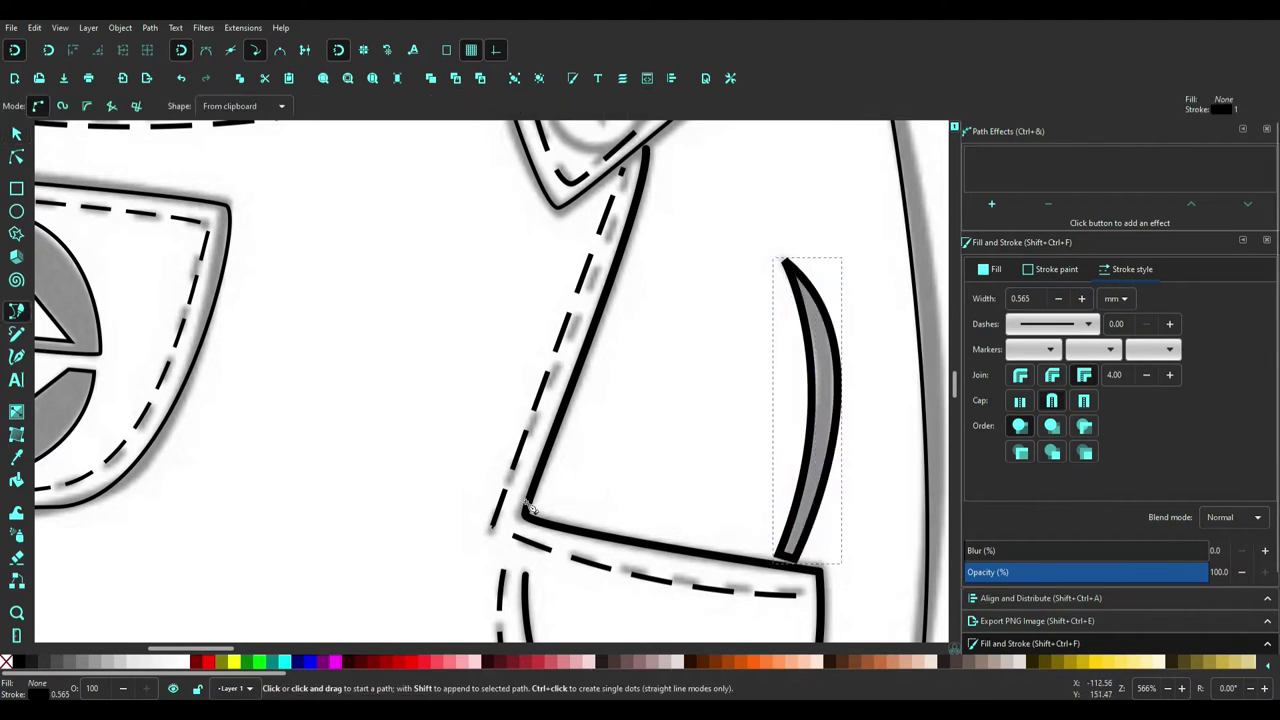
key("s")
key("n")
scroll(845, 566, "up", 2)
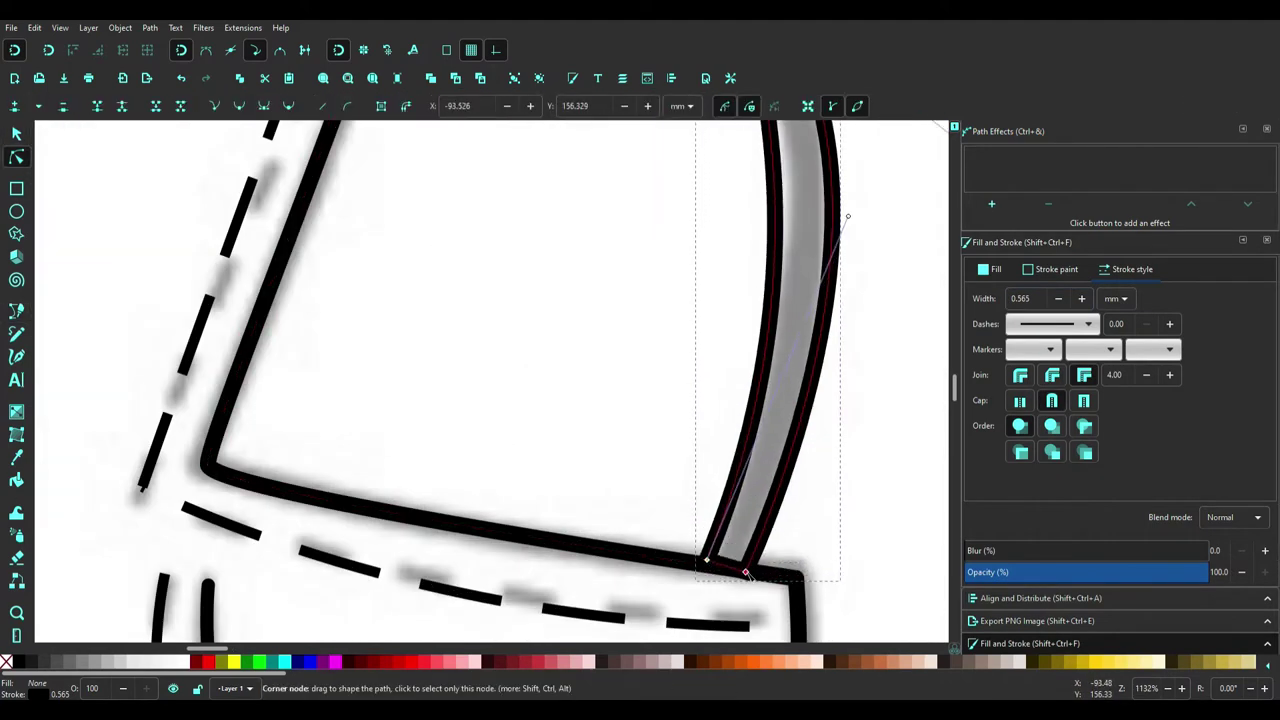
key("s")
scroll(785, 516, "down", 3)
scroll(500, 450, "down", 3)
Outline the goggle strap buckle as a closed Bezier path and reshape one of its curves
scroll(563, 418, "up", 5)
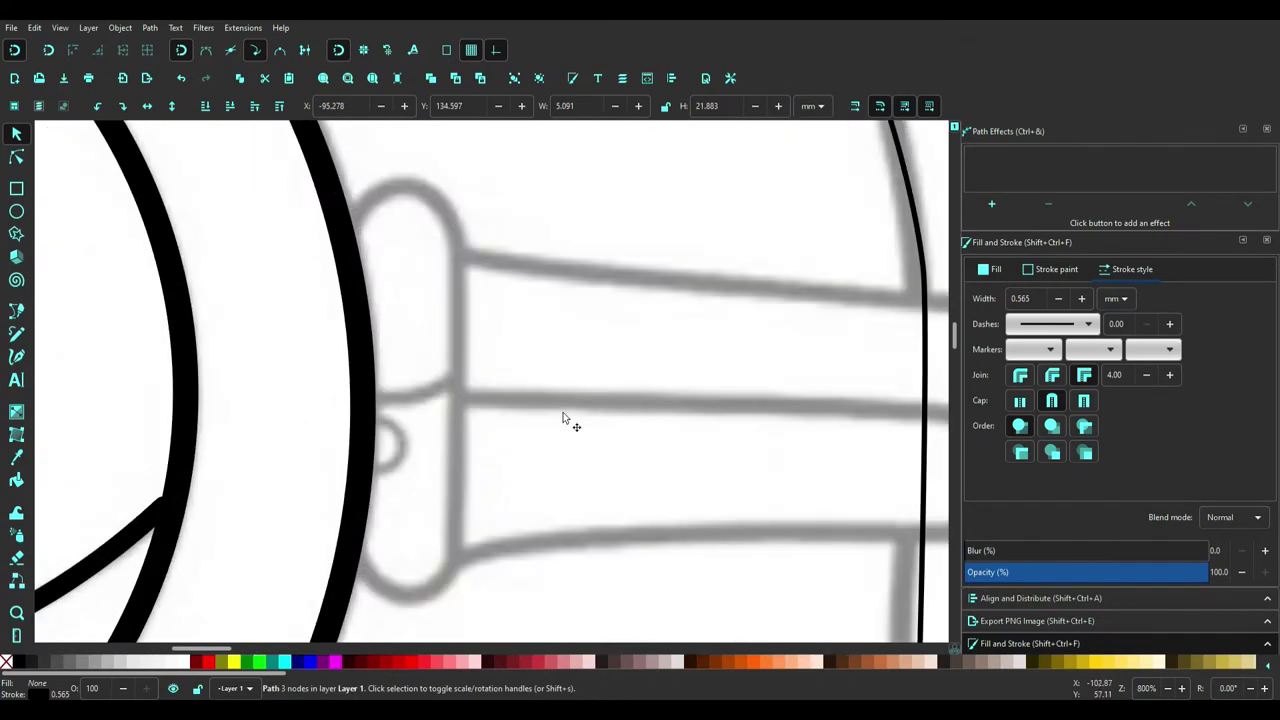
key("b")
left_click(356, 220)
left_click_drag(460, 252, 485, 340)
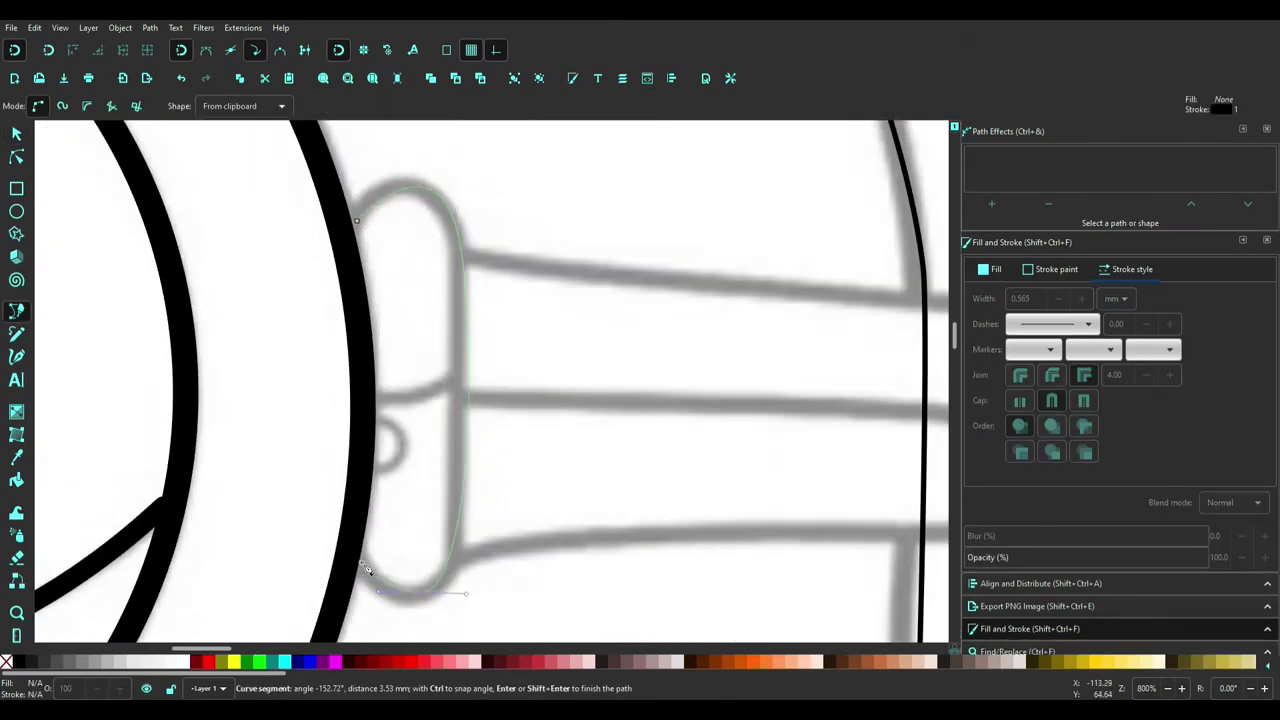
key("Return")
key("n")
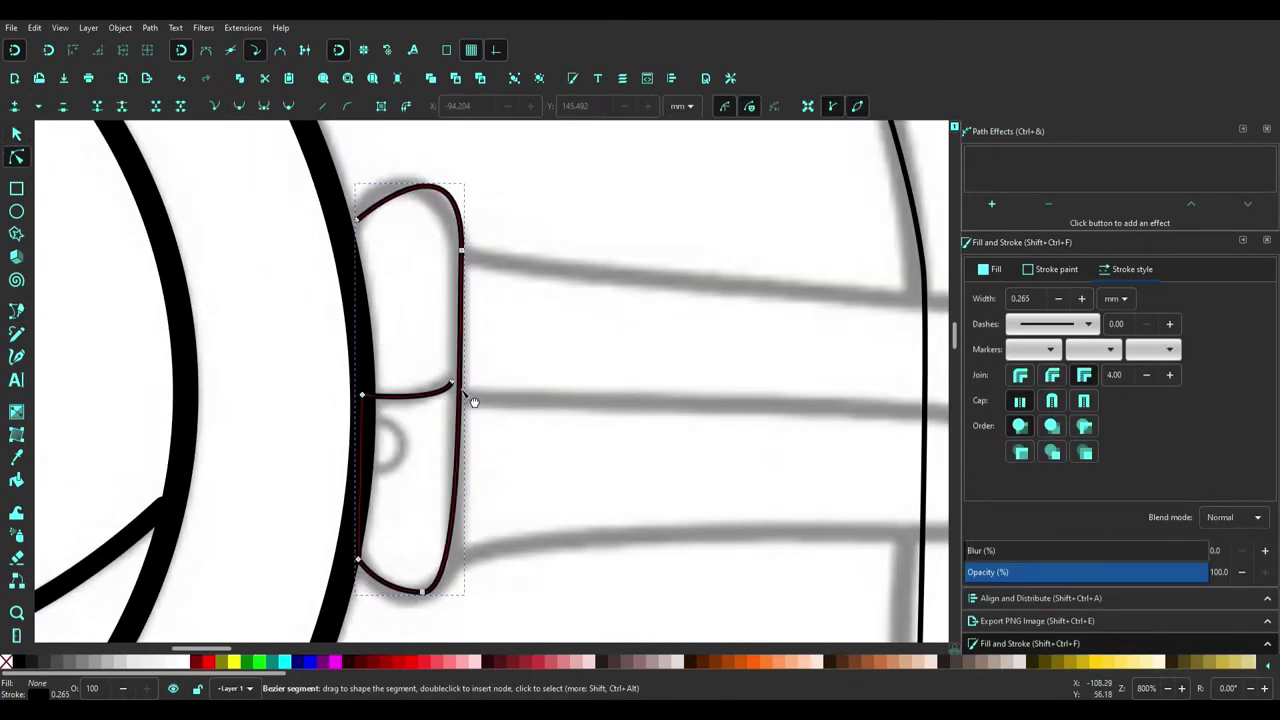
left_click_drag(460, 200, 474, 125)
Trace the buckle's lower edge as a curved path closed on its start node
scroll(338, 193, "down", 2)
key("b")
scroll(343, 260, "up", 4)
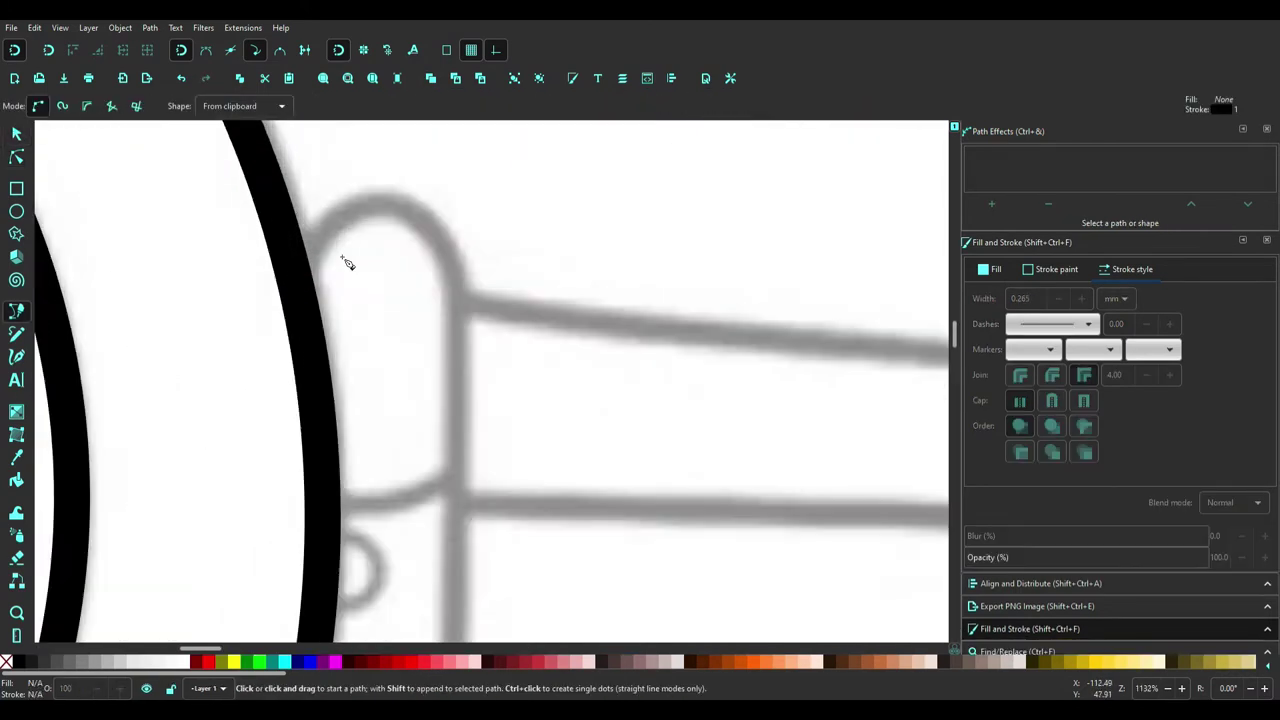
left_click(520, 334)
scroll(480, 400, "down", 3)
left_click_drag(440, 459, 425, 467)
left_click(310, 402)
key("n")
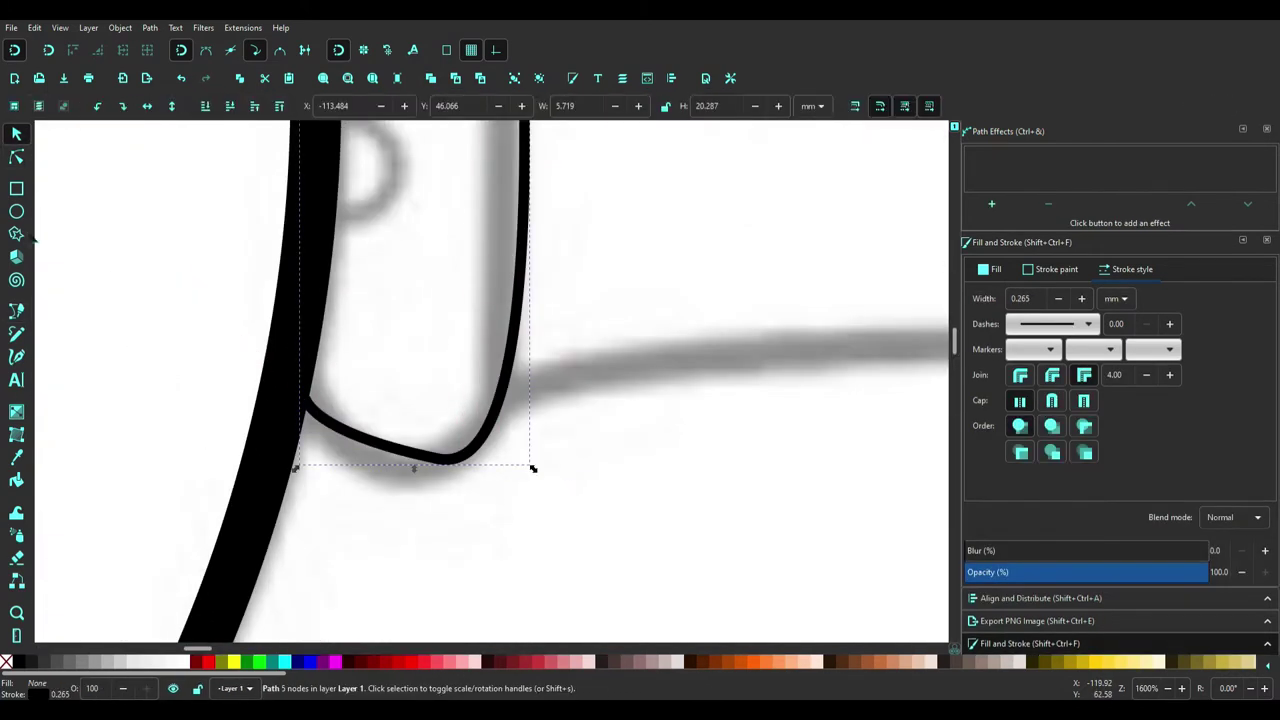
Add a node to the new buckle curve to refine its shape
scroll(395, 449, "up", 3)
scroll(337, 263, "up", 1)
scroll(545, 279, "down", 3)
scroll(80, 334, "down", 5)
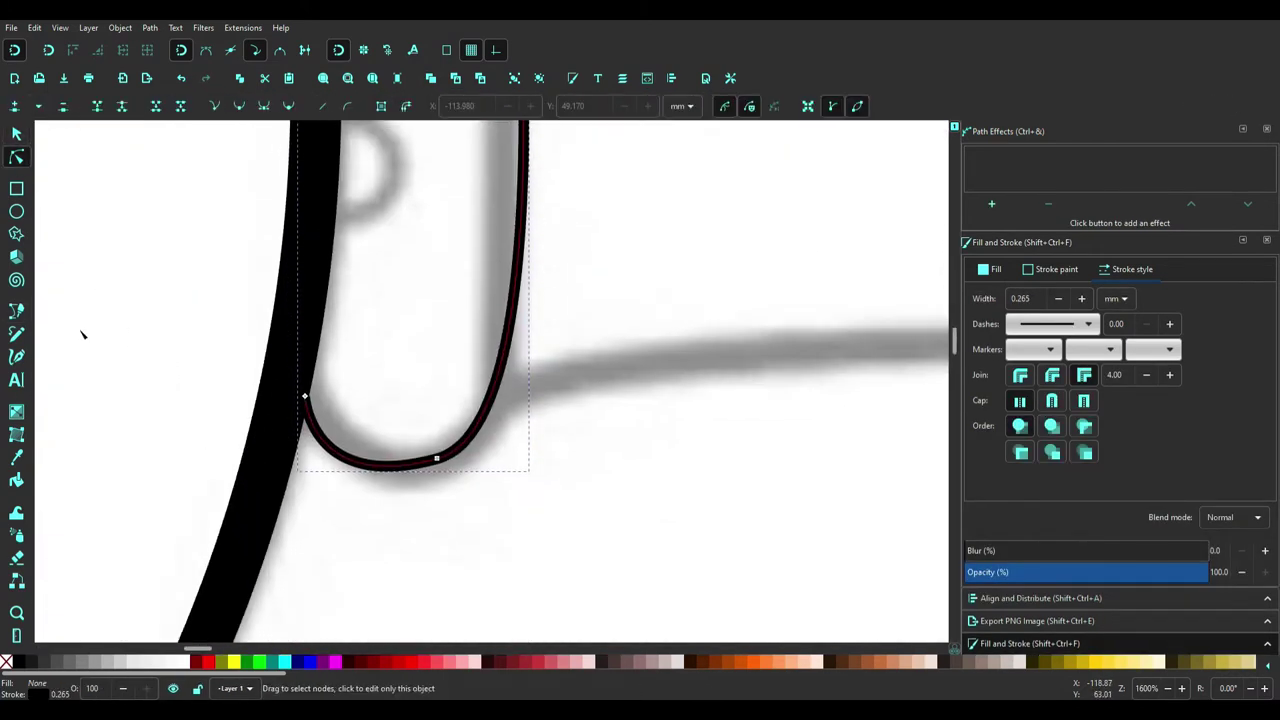
scroll(366, 390, "up", 4)
key("b")
left_click(518, 354)
double_click(341, 388)
key("n")
scroll(451, 337, "down", 3)
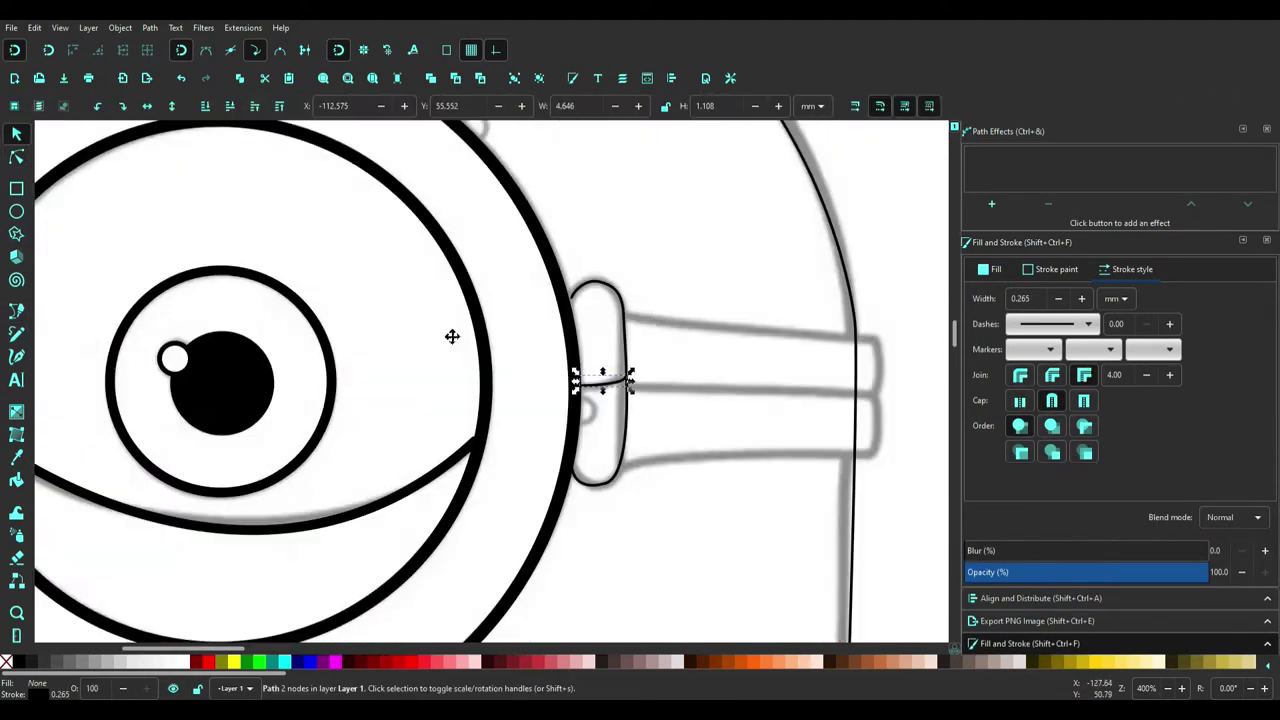
scroll(330, 300, "up", 2)
Draw the goggle strap's top and lower edges as black lines
key("b")
left_click(339, 195)
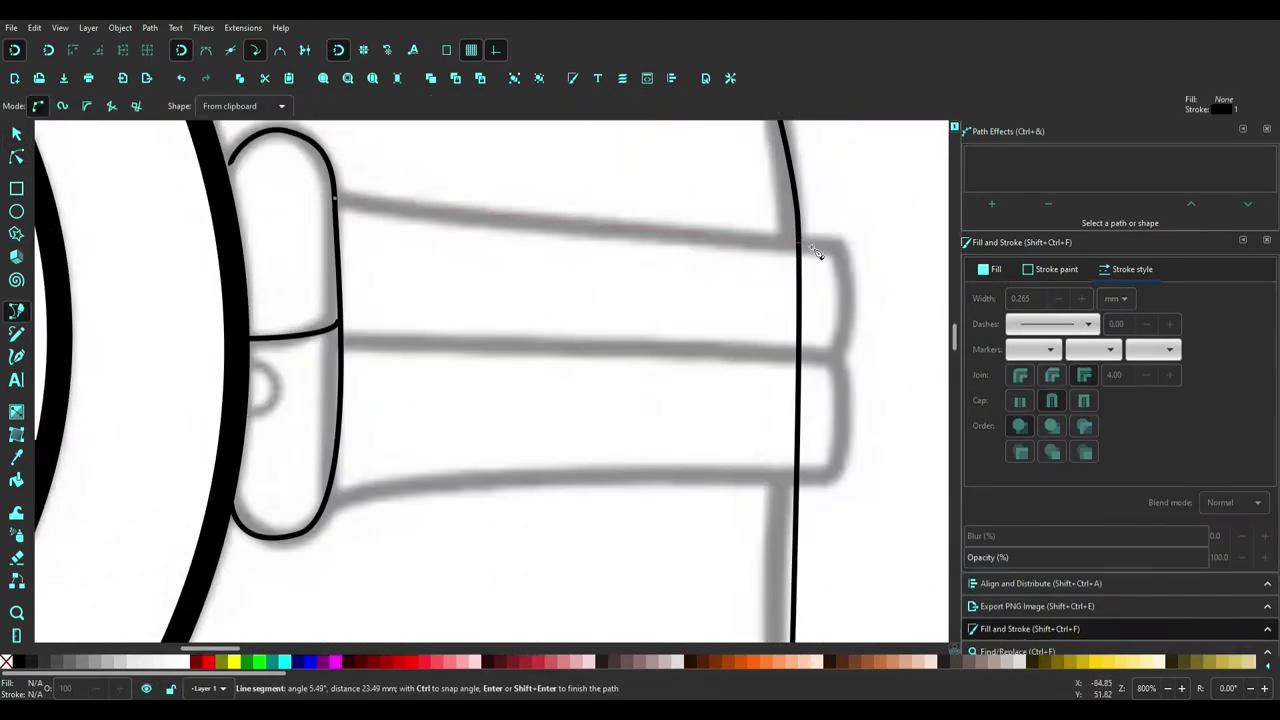
key("Return")
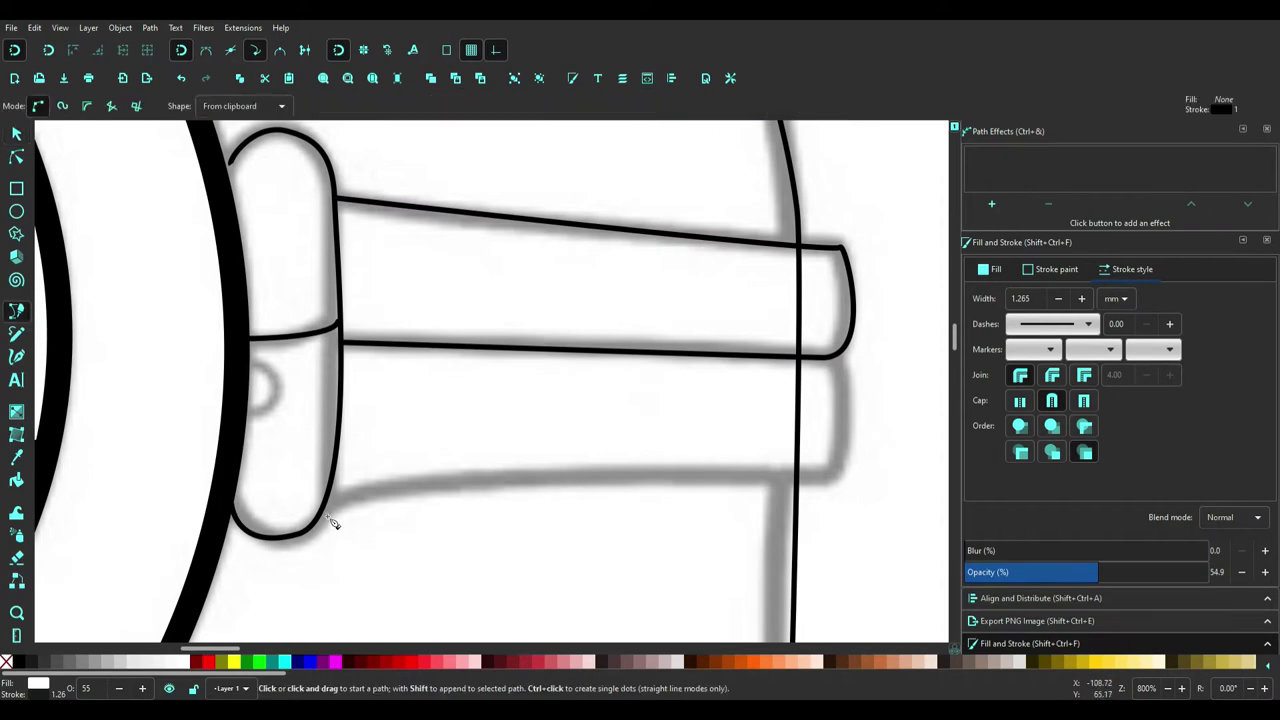
left_click(325, 512)
key("Return")
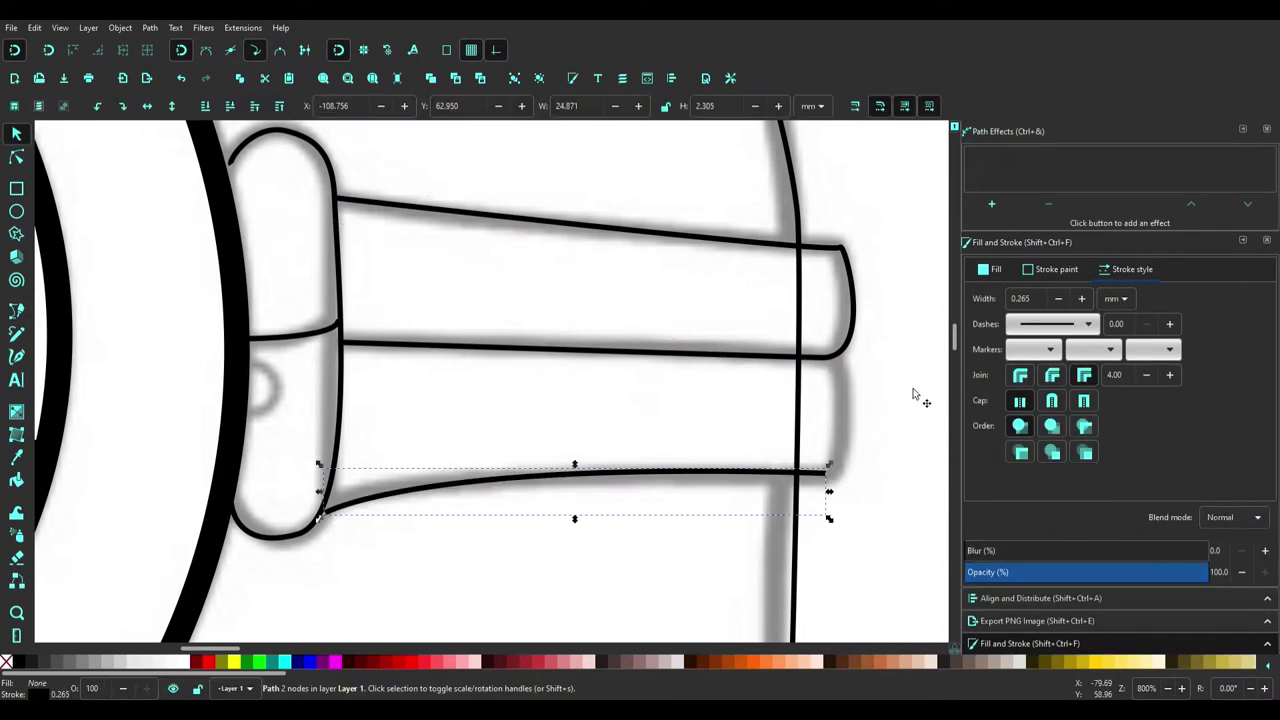
key("s")
Draw the curved crease beside the overalls pocket and adjust its nodes
scroll(838, 415, "down", 5)
scroll(357, 354, "down", 5)
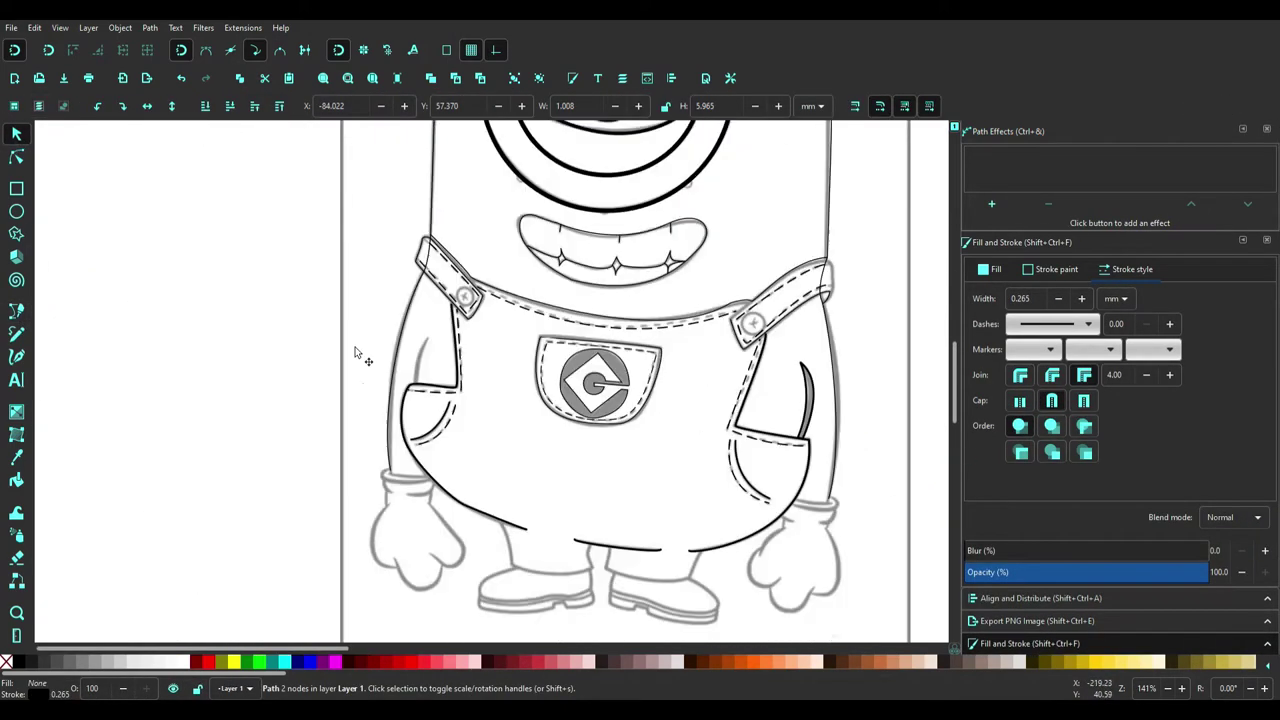
scroll(57, 343, "up", 3)
scroll(309, 534, "up", 2)
key("b")
left_click_drag(333, 505, 517, 163)
key("Return")
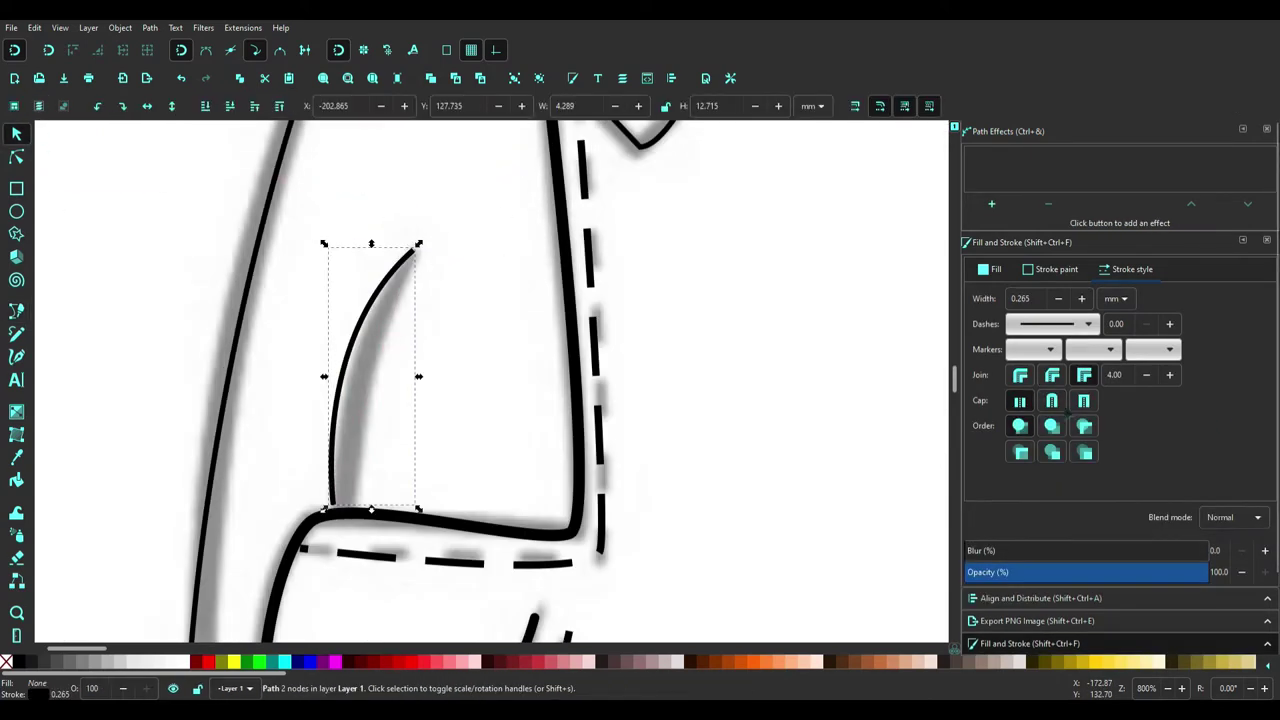
key("s")
key("n")
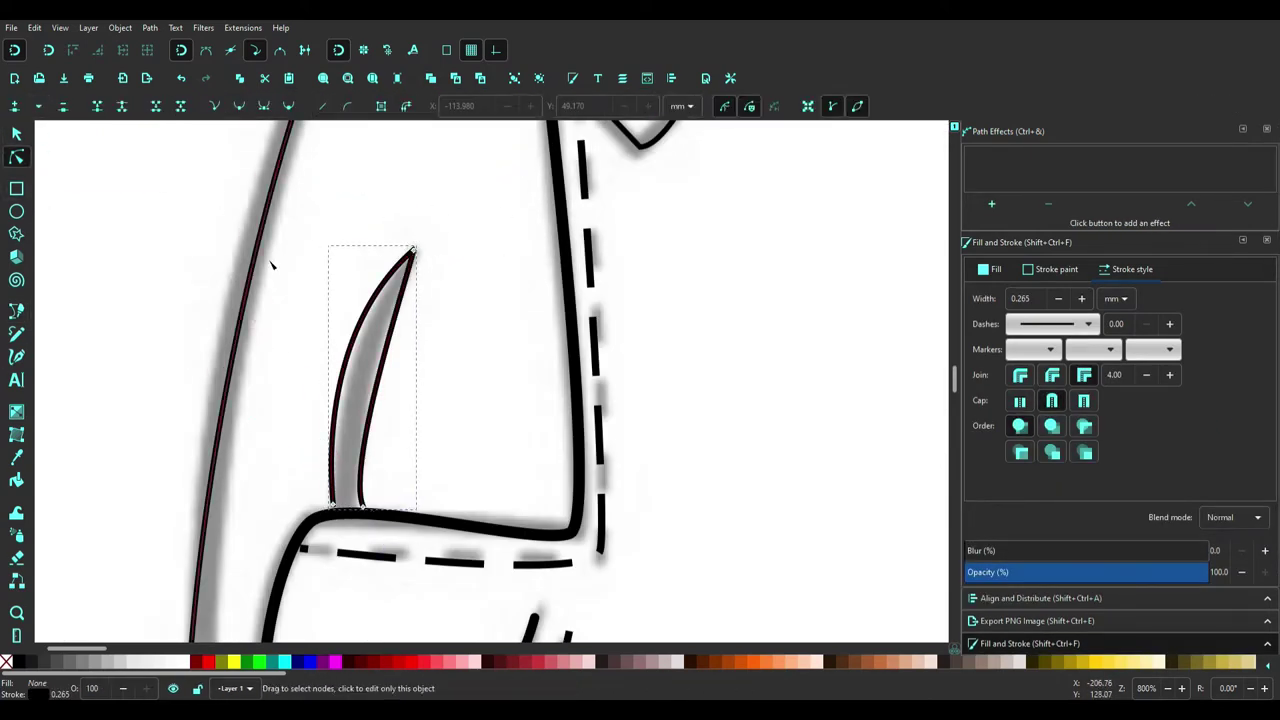
key("s")
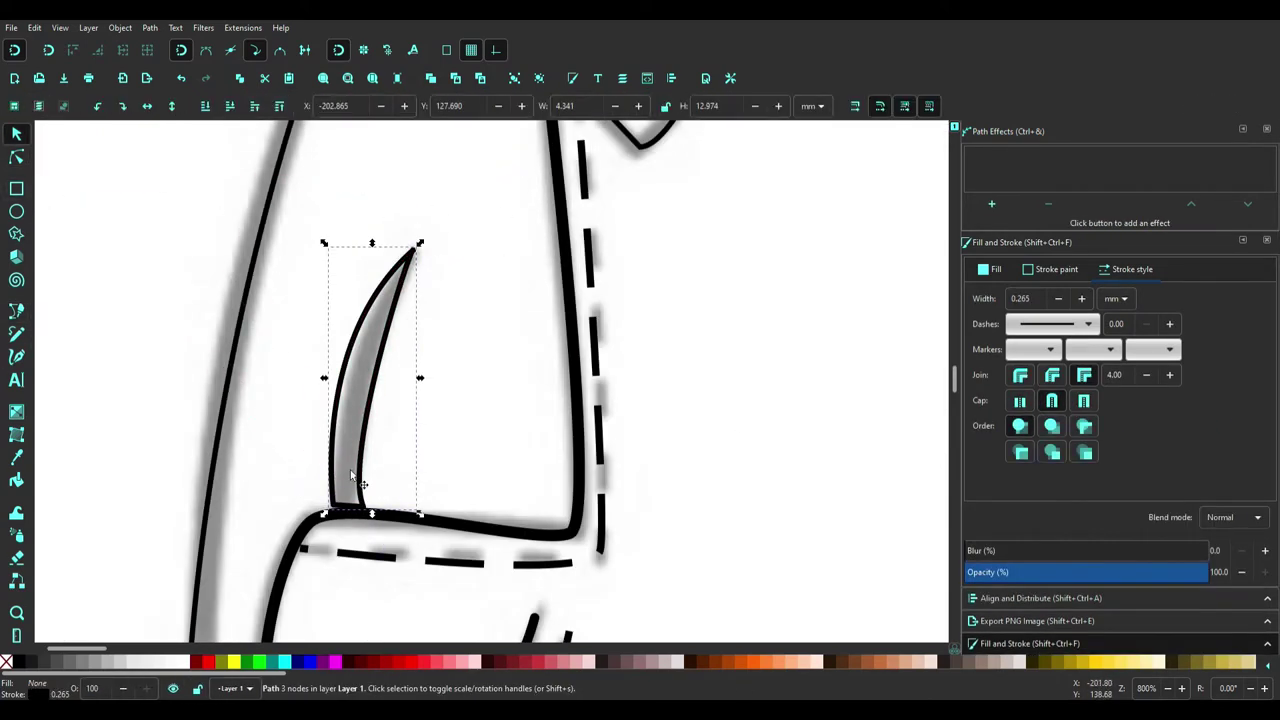
key("5")
scroll(189, 429, "up", 2)
Trace the left glove's cuff ring and lower cuff band
scroll(243, 389, "up", 2)
key("b")
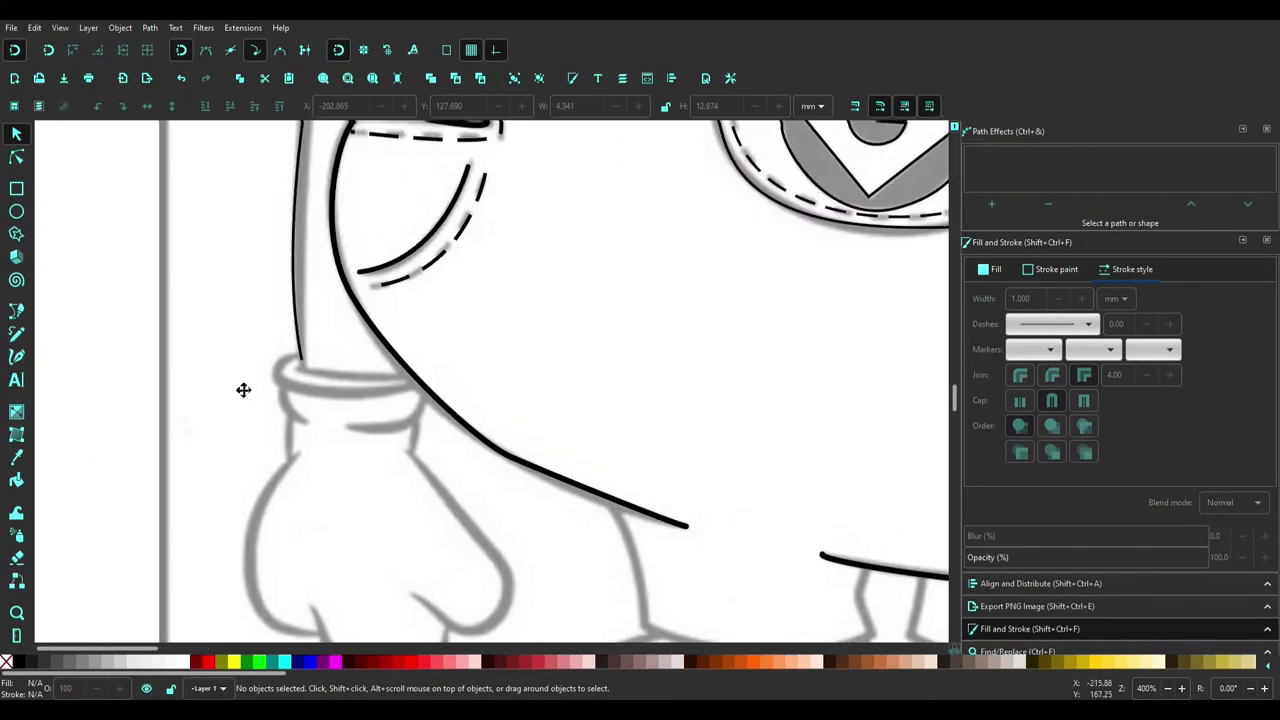
mouse_move(323, 358)
left_mouse_down()
mouse_move(355, 420)
mouse_move(340, 382)
left_mouse_up()
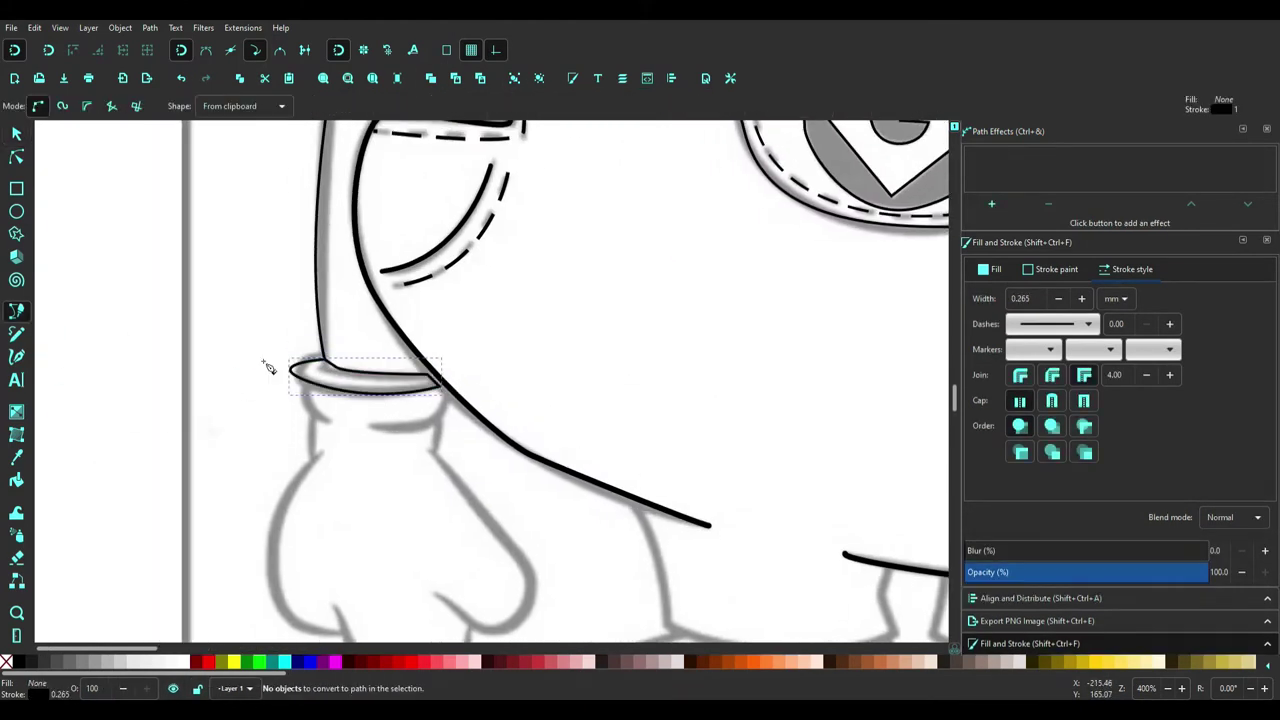
left_click(305, 383)
left_click_drag(365, 438, 375, 428)
left_click(440, 412)
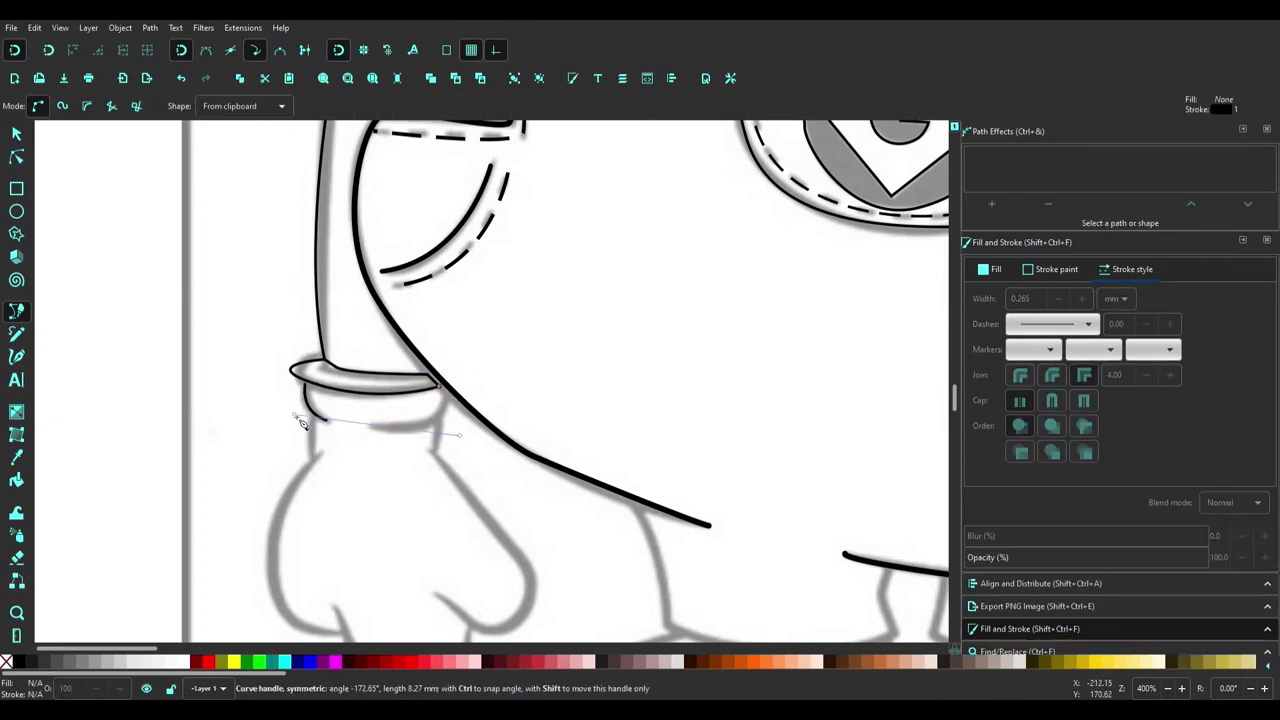
left_click(305, 383)
Outline the left glove and draw its finger line
scroll(323, 420, "down", 1)
scroll(323, 380, "down", 2)
left_click_drag(285, 448, 352, 505)
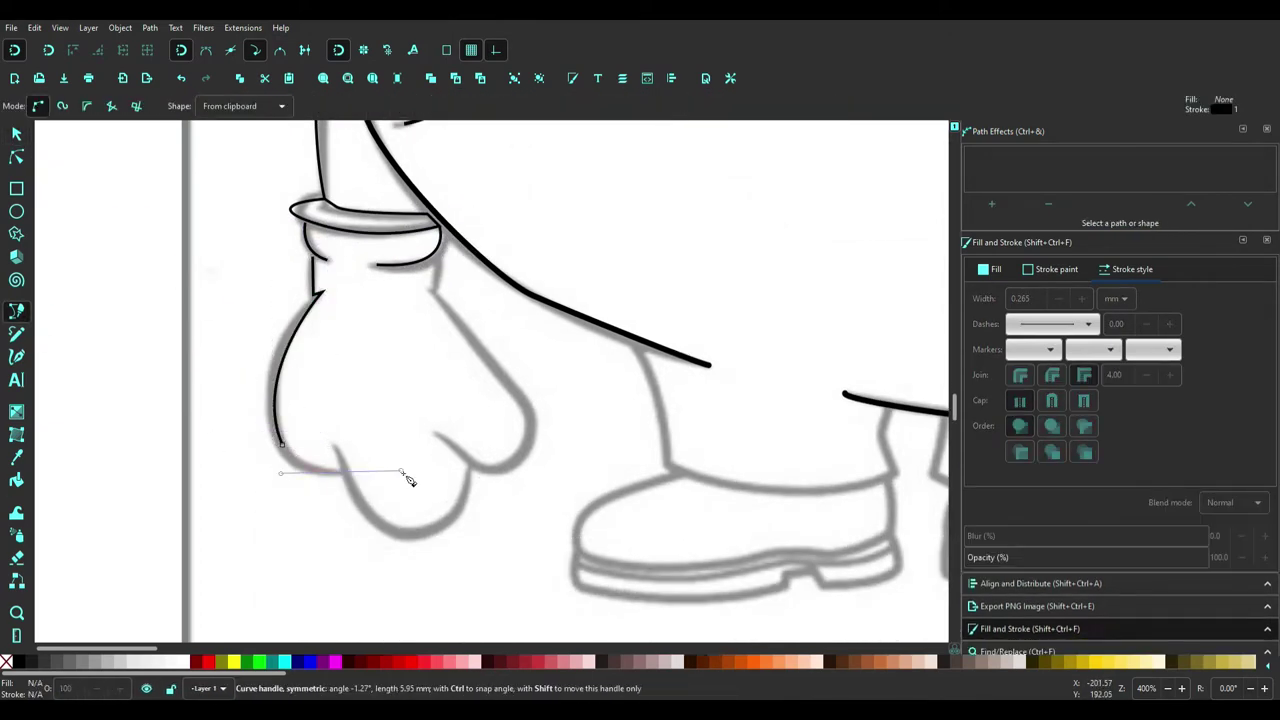
key("Return")
key("s")
key("Escape")
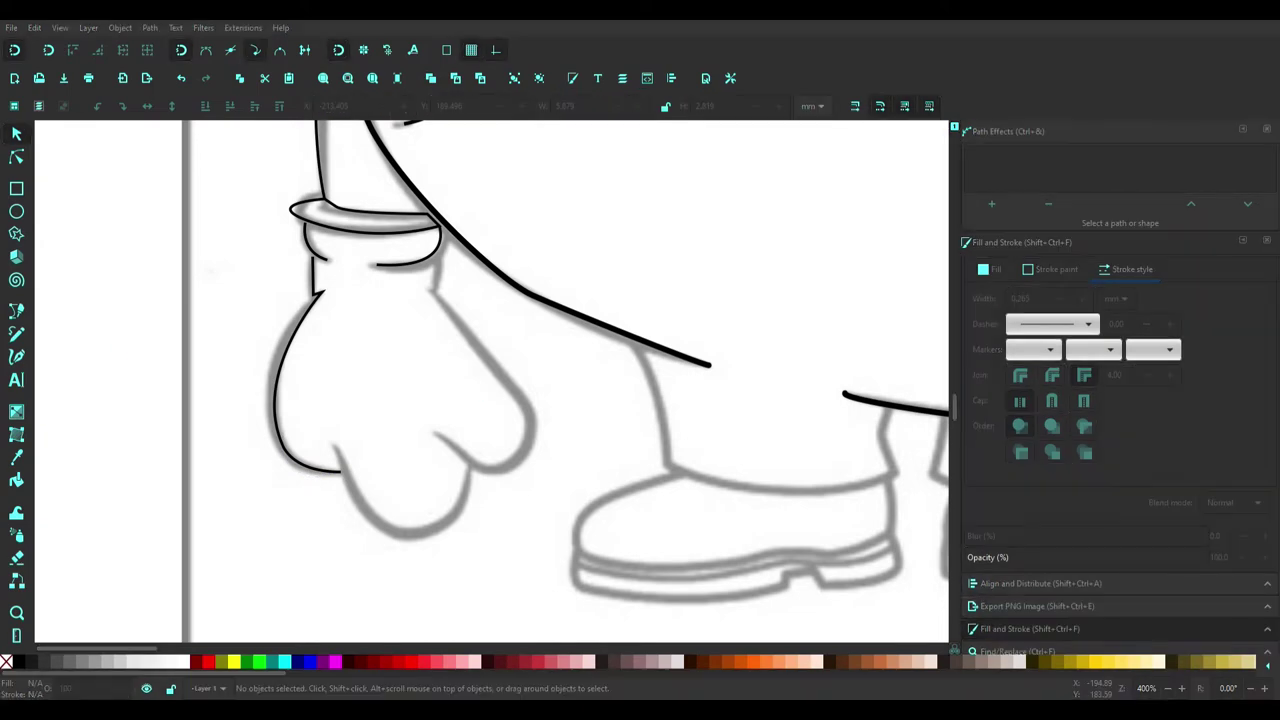
key("b")
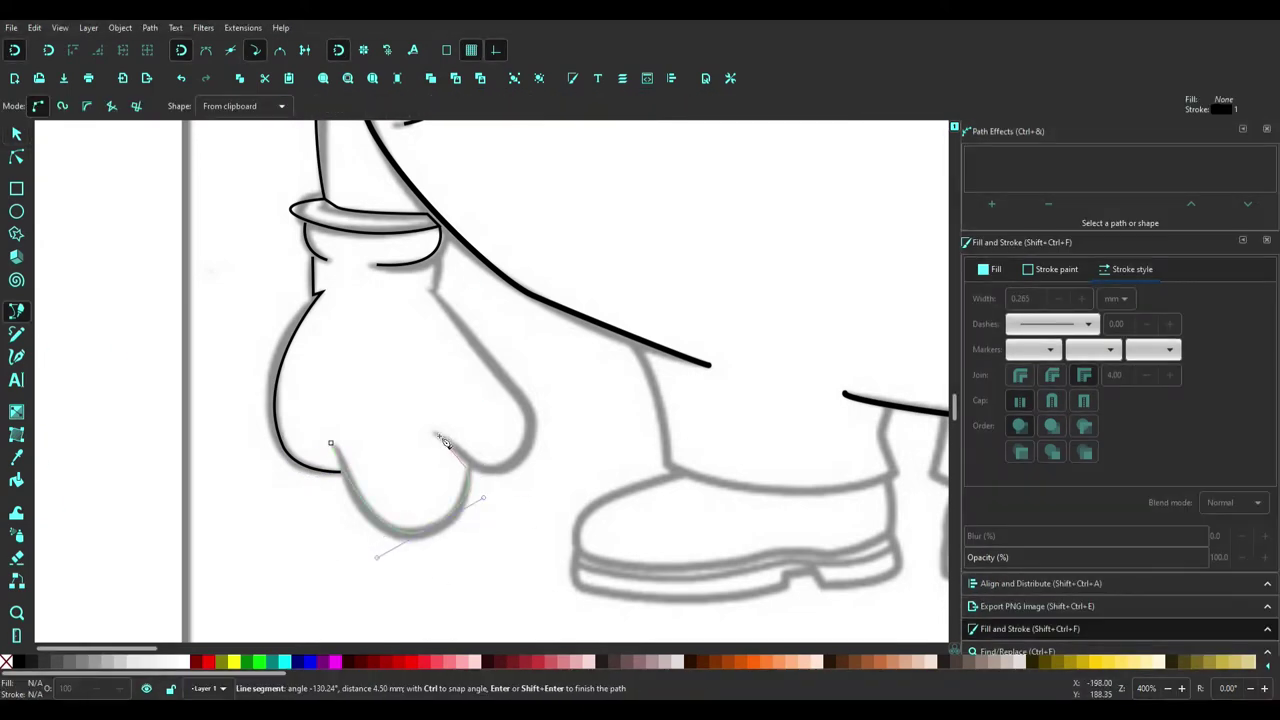
left_click_drag(437, 435, 556, 448)
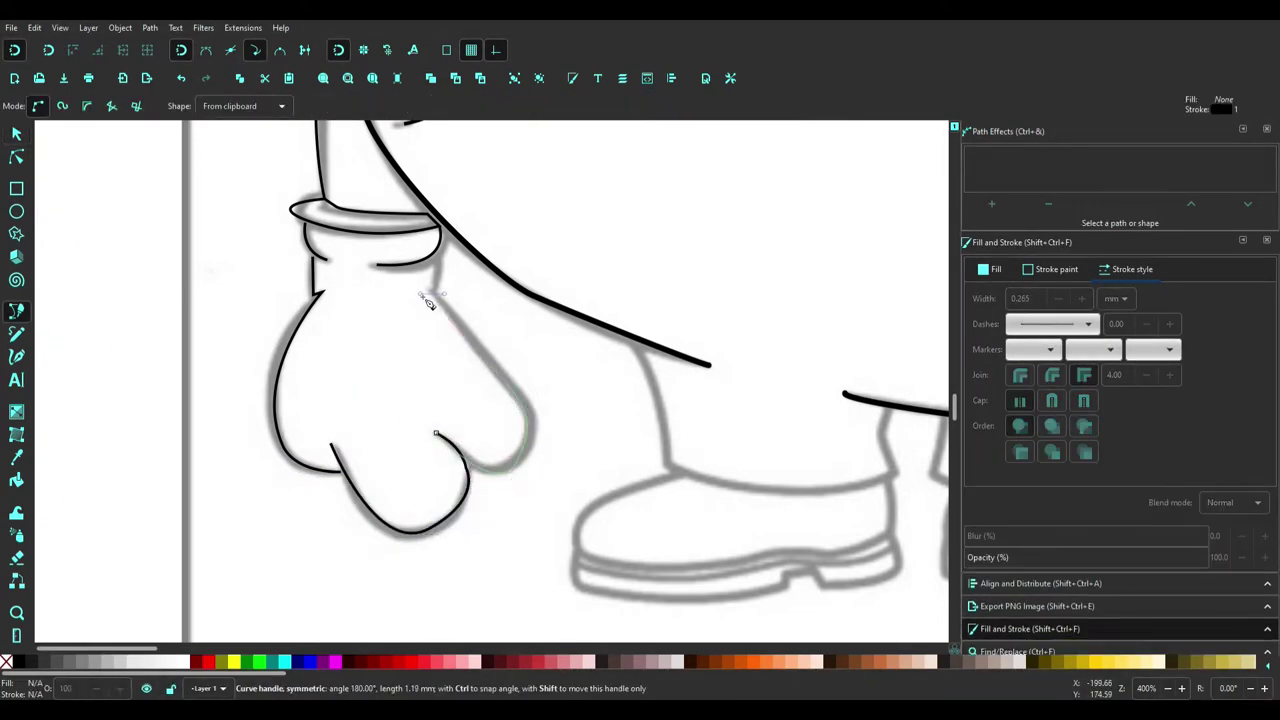
key("Return")
key("s")
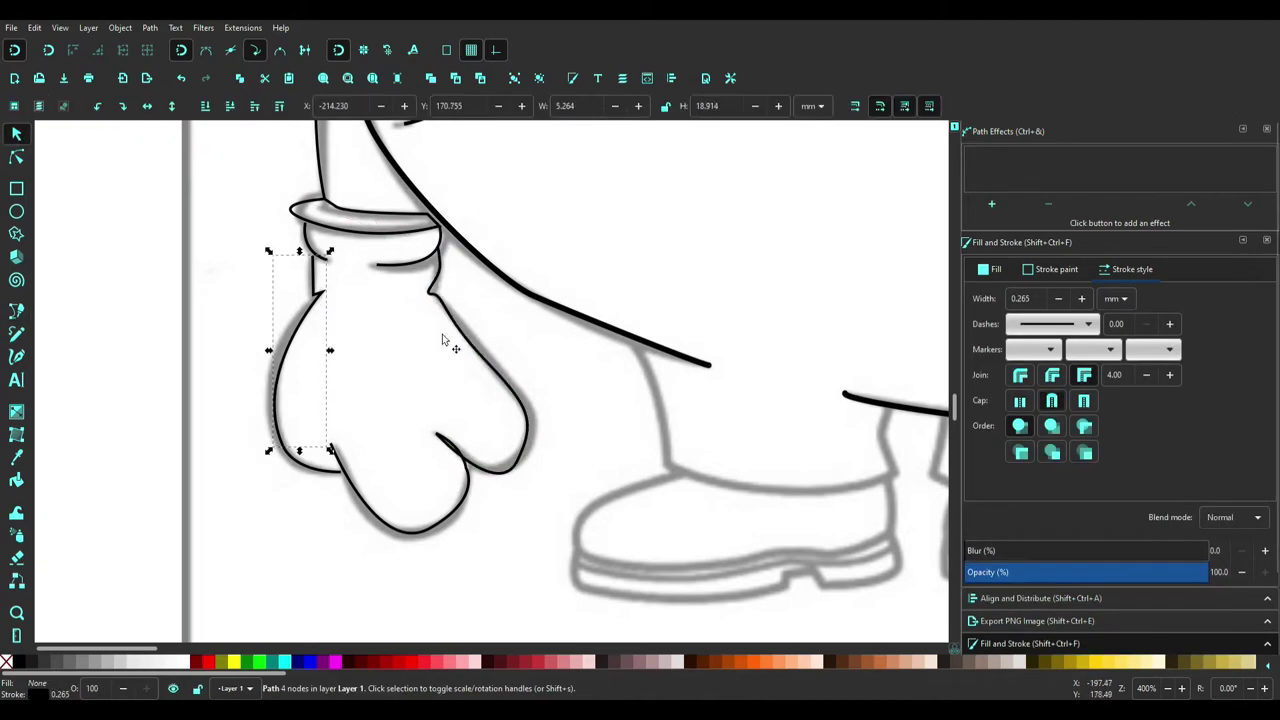
Trace the right glove's cuff ring
key("b")
scroll(653, 441, "up", 3)
scroll(653, 441, "up", 3)
left_click(653, 441)
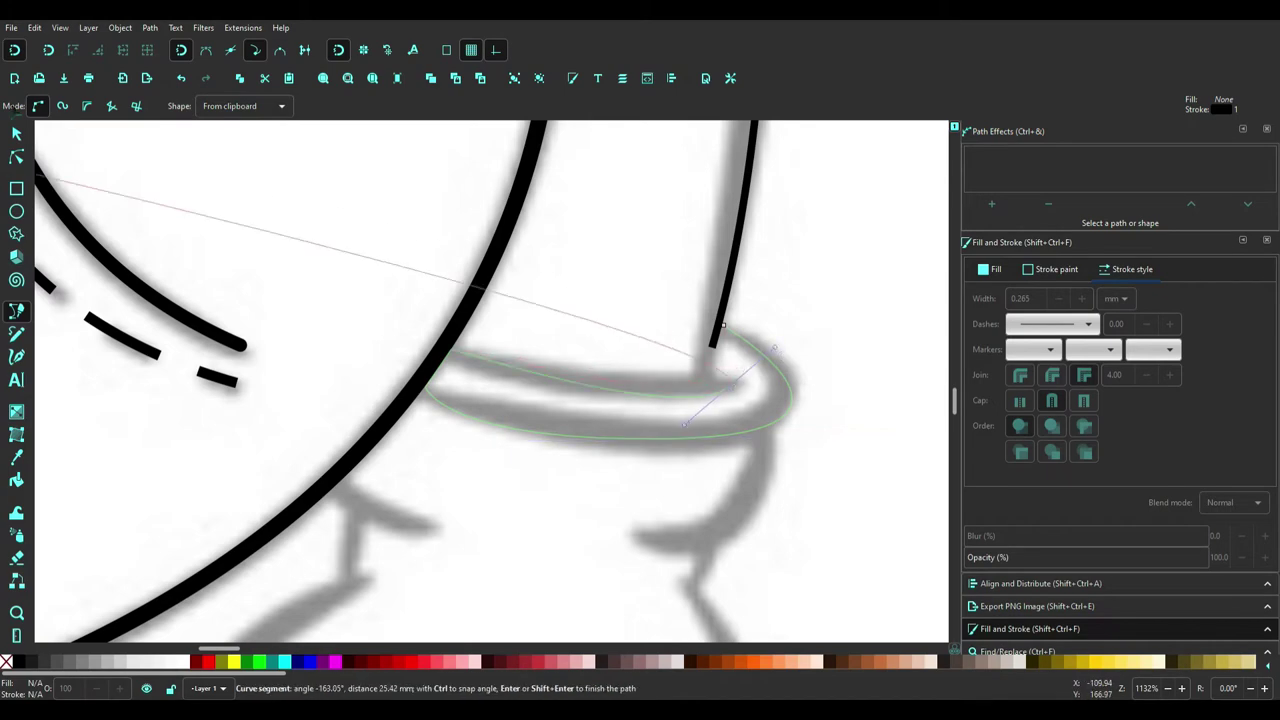
key("Return")
key("s")
key("b")
Draw the short line where the right sleeve meets the cuff
left_click(729, 386)
left_click(699, 399)
key("Return")
key("s")
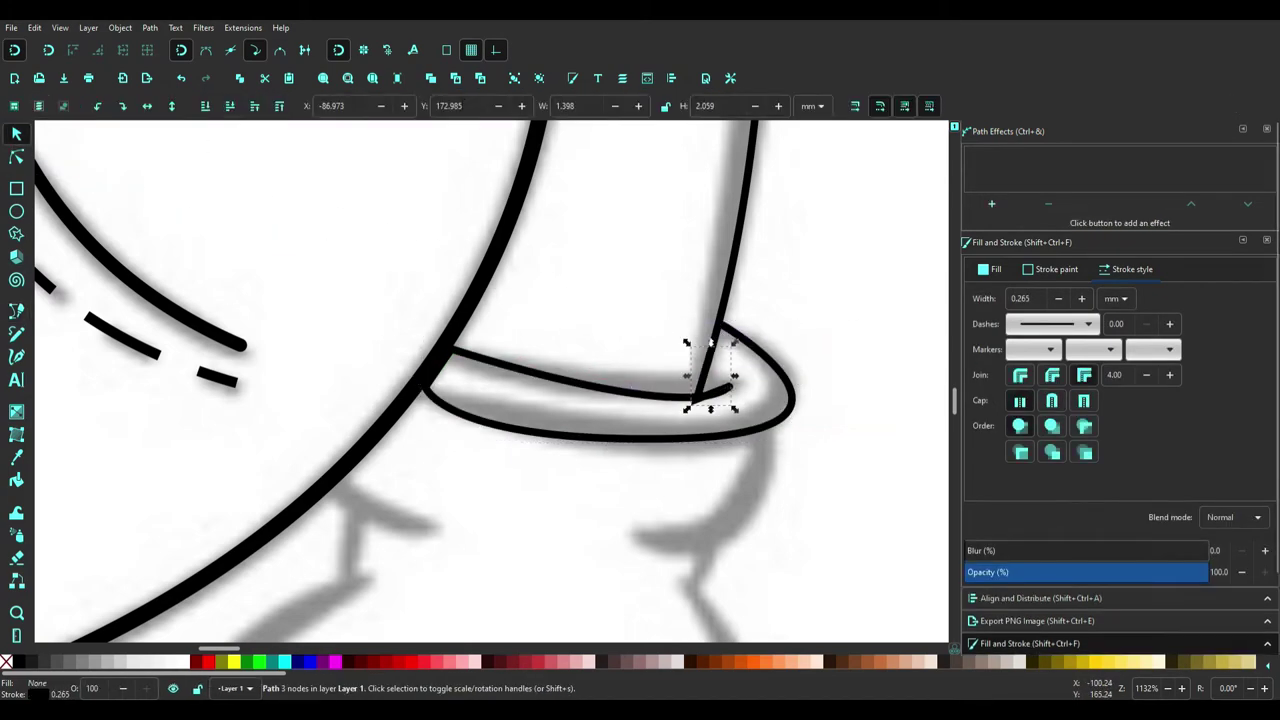
key("n")
scroll(591, 469, "down", 5)
Outline the right glove below the cuff and add its thumb line
key("minus")
key("minus")
key("b")
left_click(653, 303)
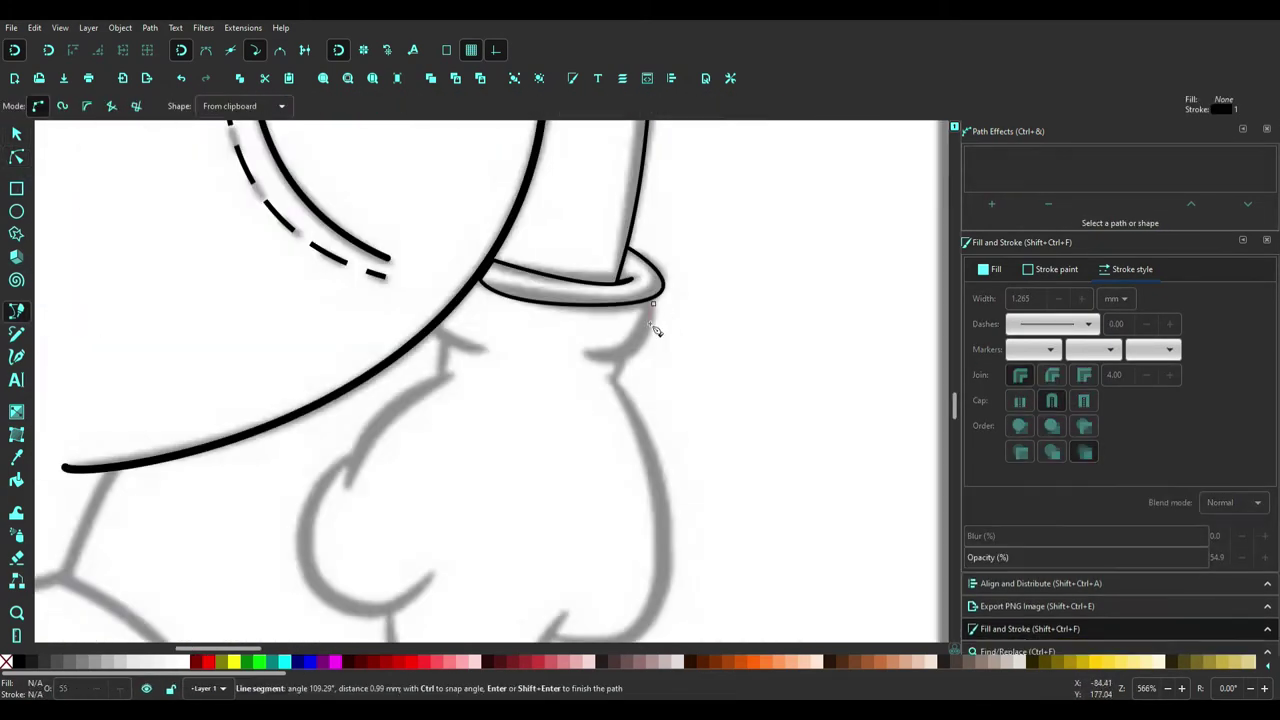
left_click(625, 348)
scroll(600, 400, "down", 4)
left_click_drag(614, 477, 520, 510)
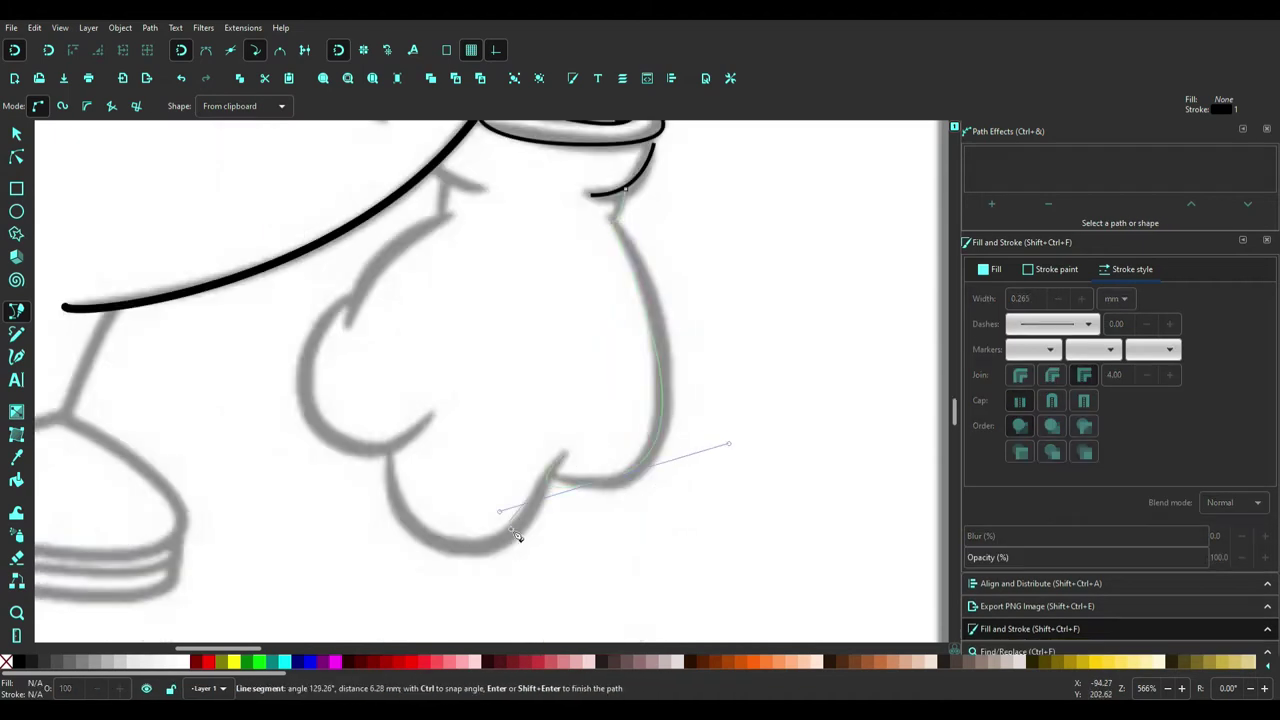
key("Return")
left_click(430, 415)
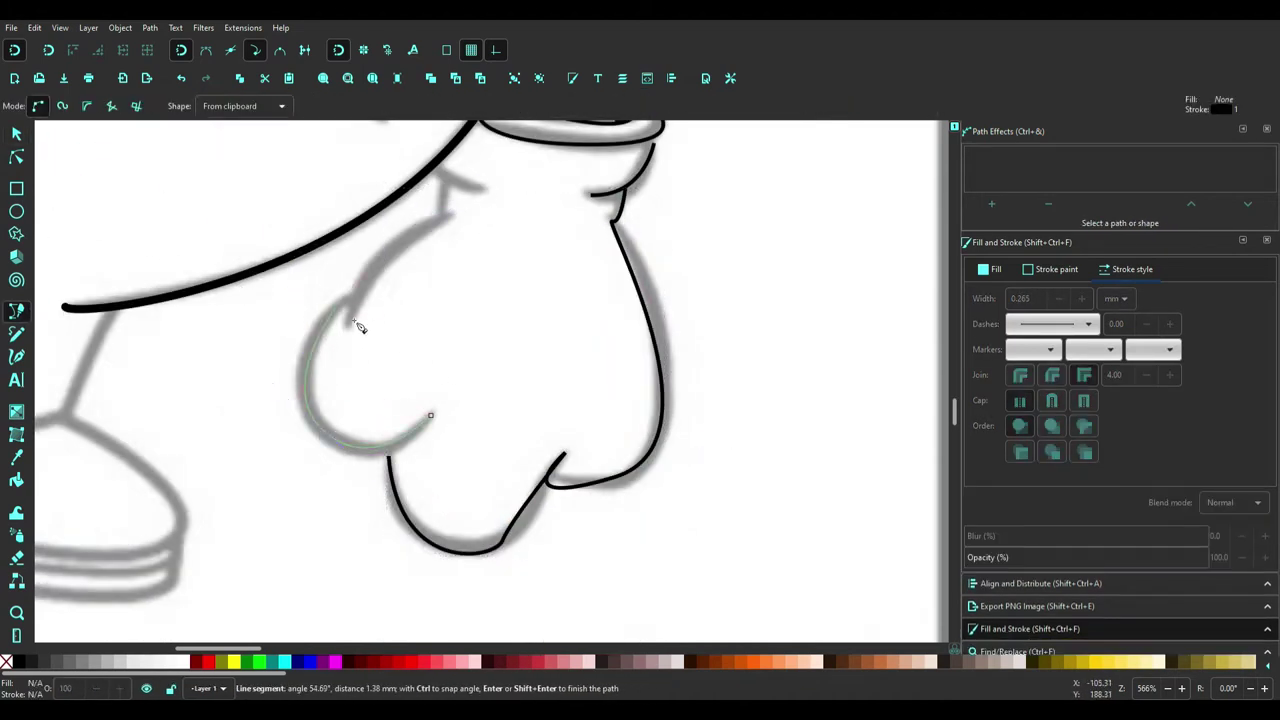
key("Return")
key("s")
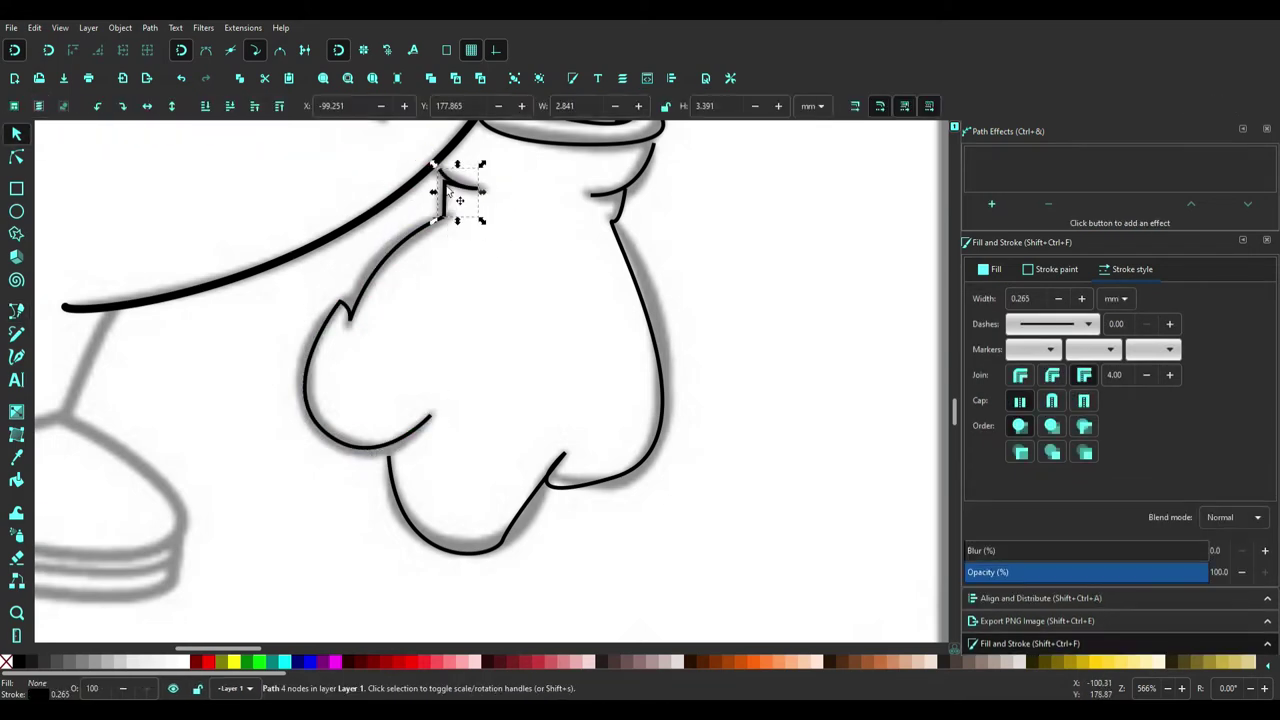
Zoom out to both legs and begin the left trouser hem line
key("minus")
key("minus")
scroll(720, 420, "left", 5)
key("b")
left_click(380, 262)
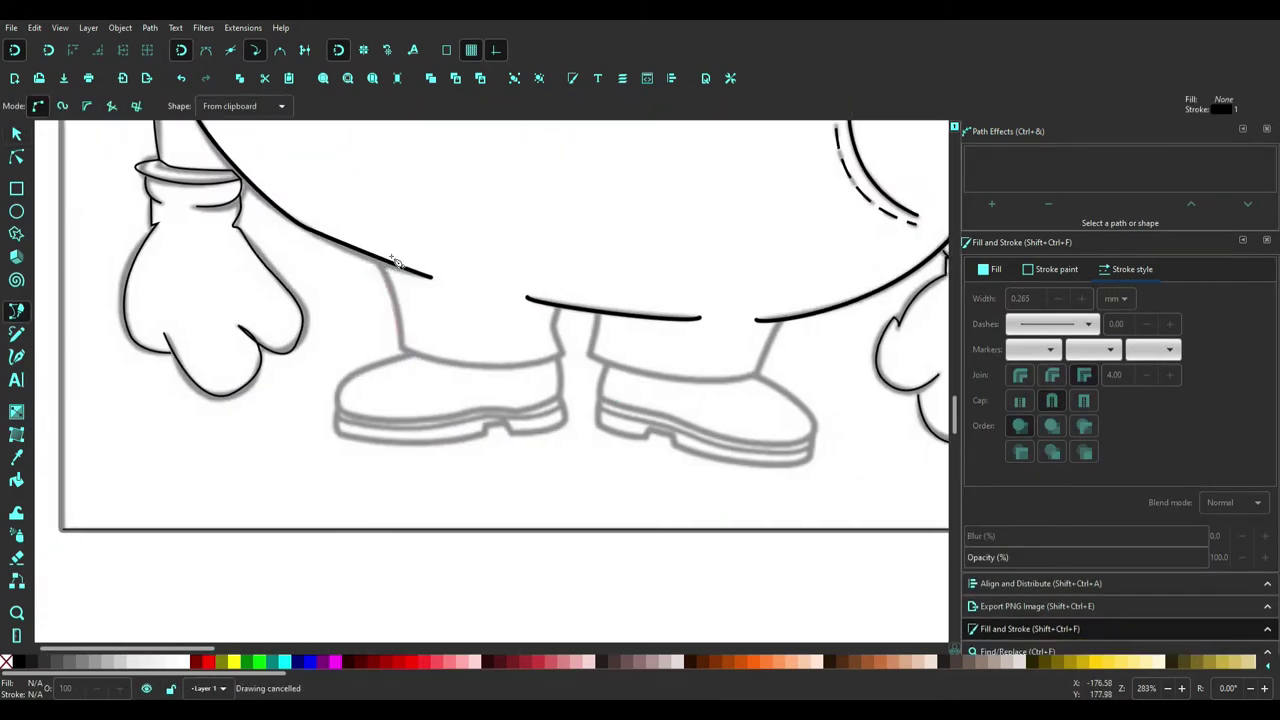
Finish the left trouser hem and draw the right trouser leg's hem line
key("Return")
left_click(598, 312)
left_click_drag(592, 361, 595, 365)
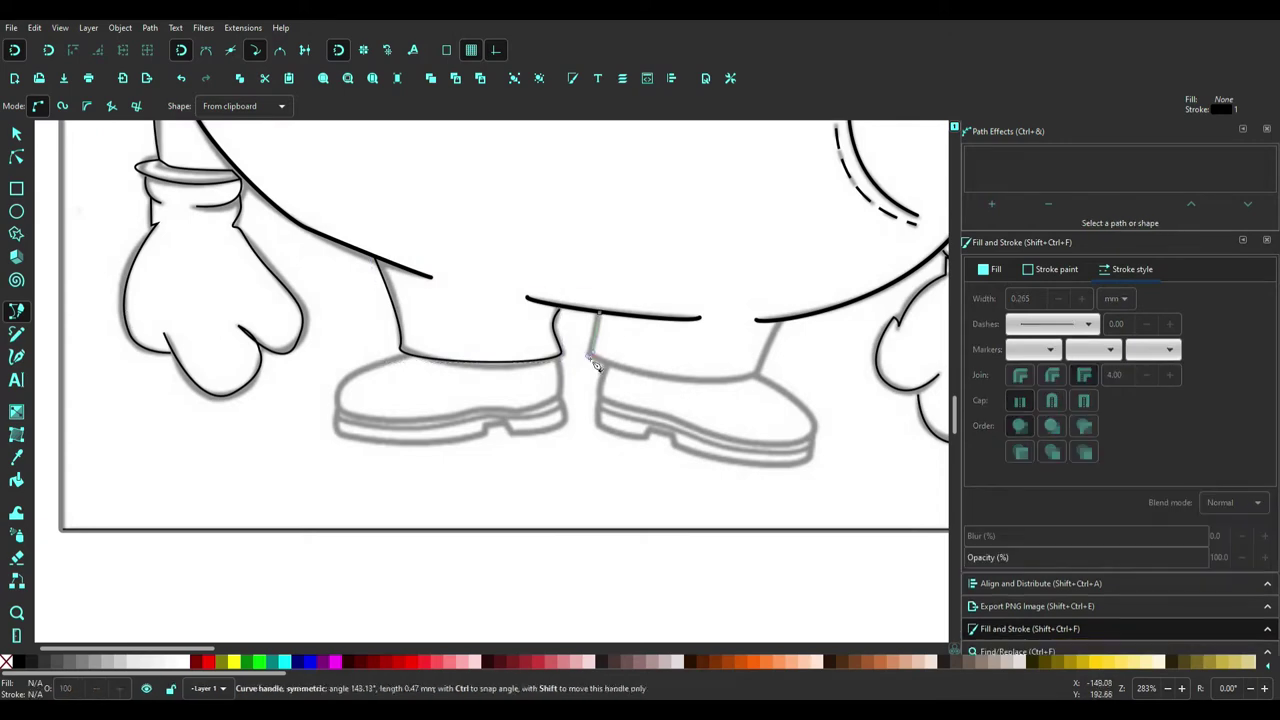
key("Return")
Outline the left shoe's upper and its heel and sole
left_click(402, 353)
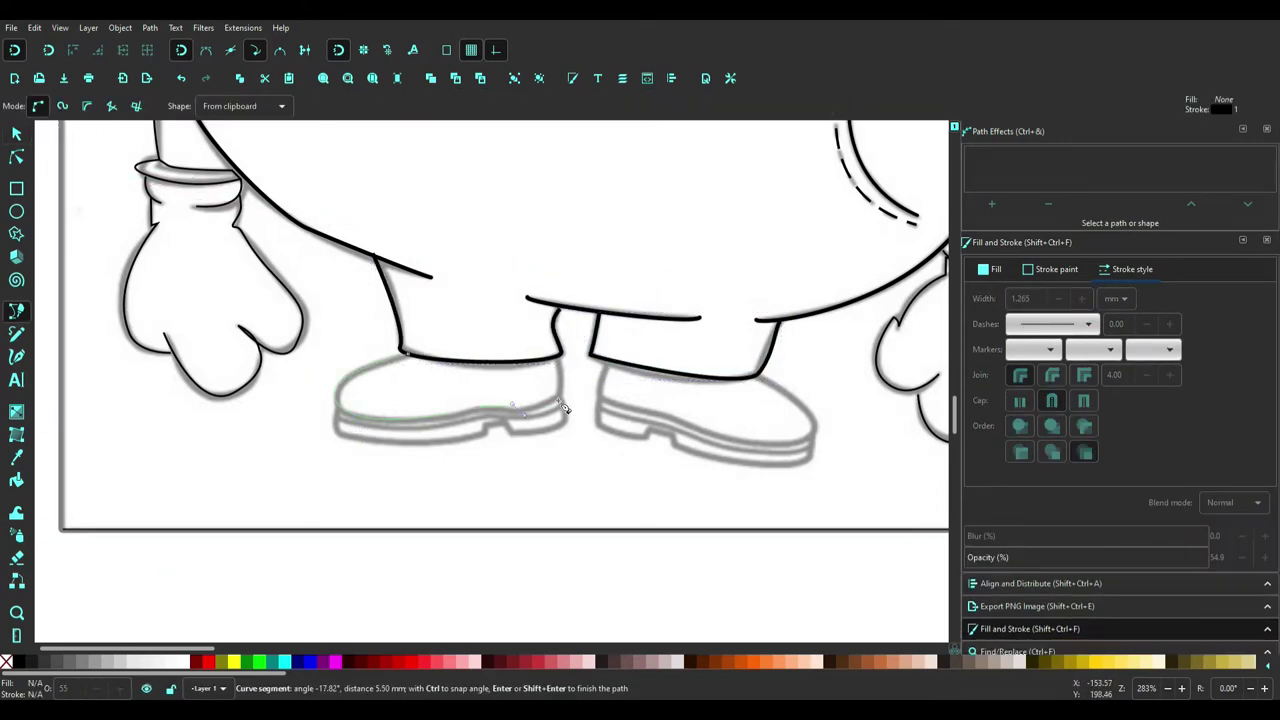
left_click(558, 356)
key("s")
left_click(16, 310)
left_click(336, 408)
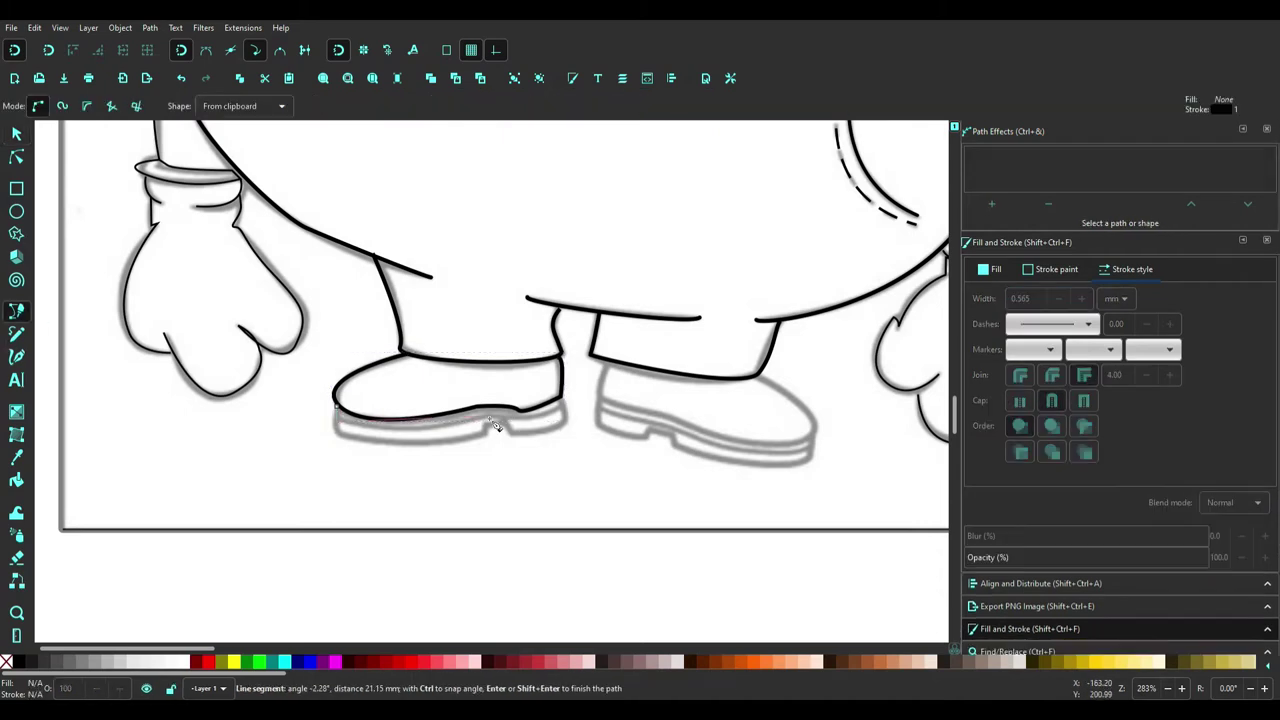
left_click(484, 410)
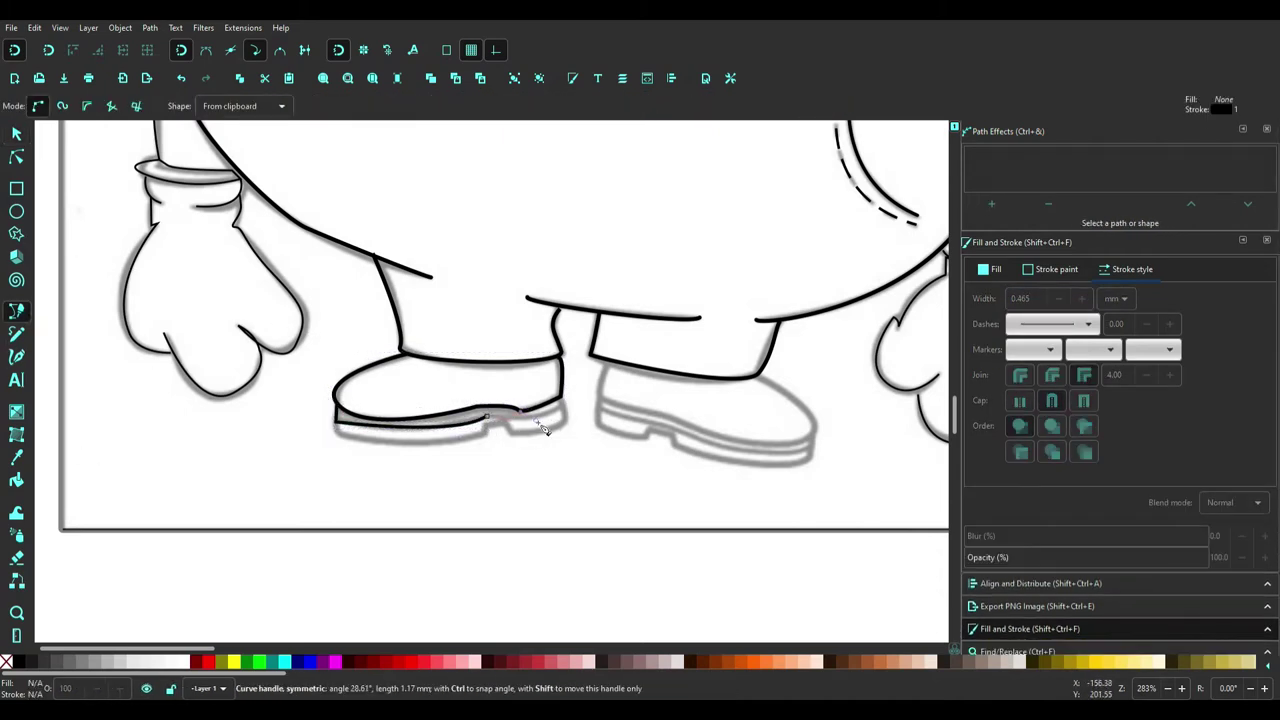
scroll(568, 412, "up", 3)
key("Return")
scroll(400, 300, "up", 1)
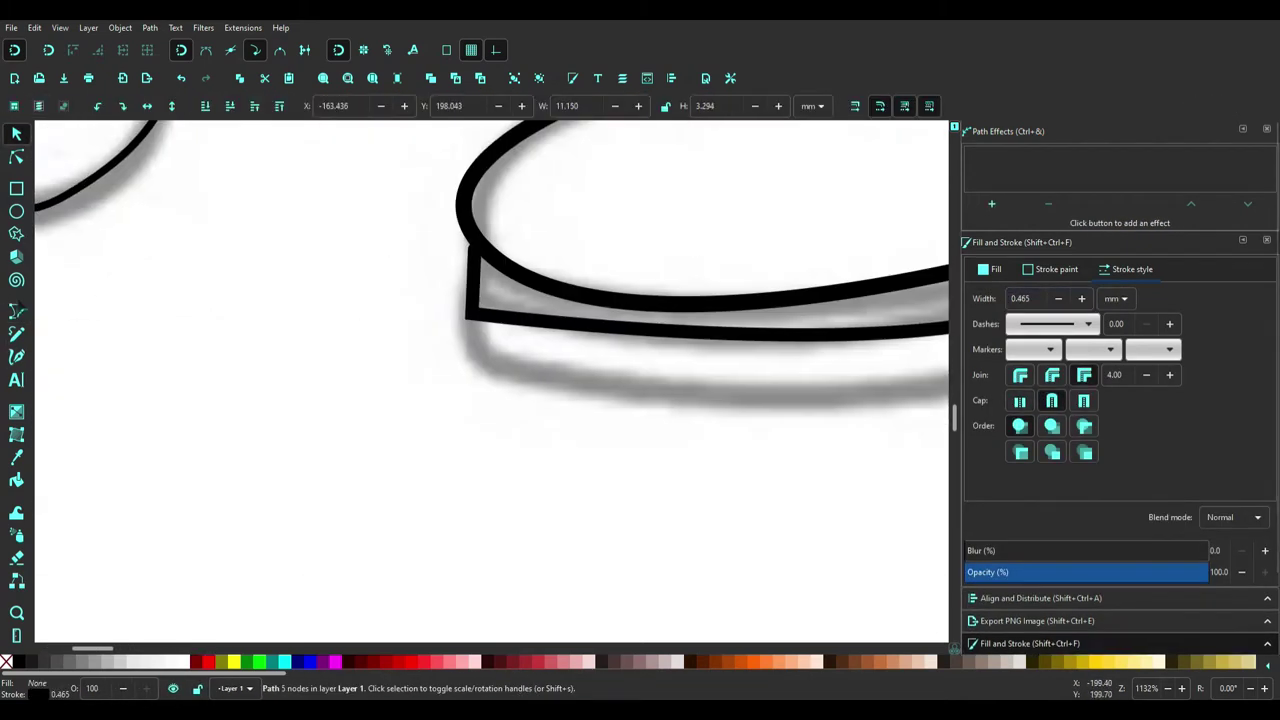
left_click_drag(197, 292, 365, 362)
scroll(790, 350, "right", 2)
scroll(783, 377, "right", 2)
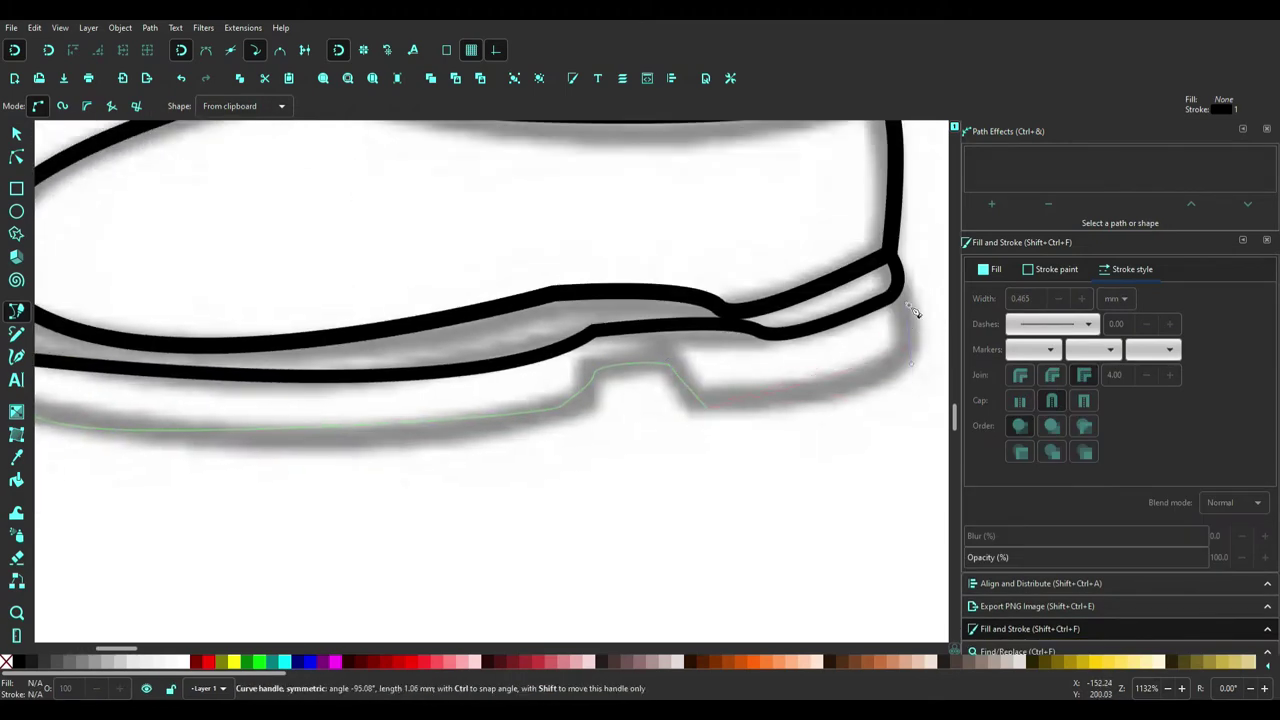
key("Return")
key("s")
Outline the right shoe upper from the trouser hem
scroll(480, 240, "down", 4)
scroll(490, 290, "up", 2)
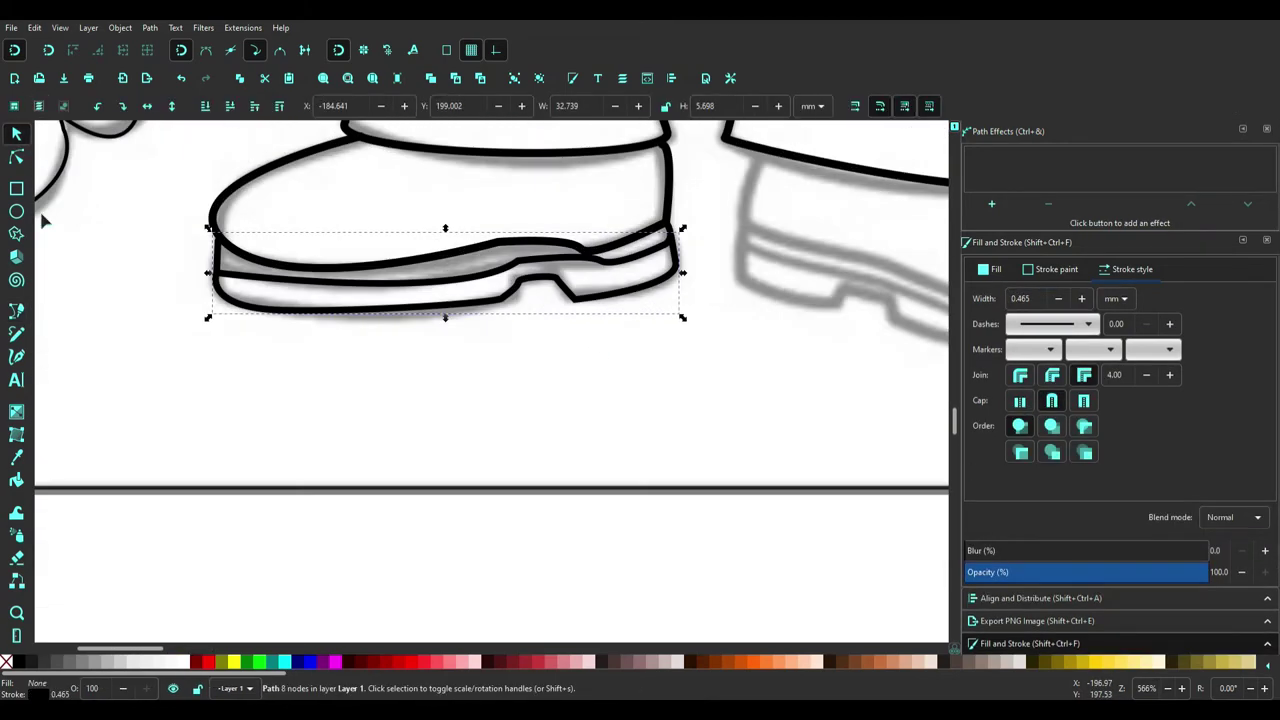
key("Escape")
key("n")
key("b")
scroll(417, 358, "up", 3)
scroll(417, 358, "right", 6)
left_click(432, 288)
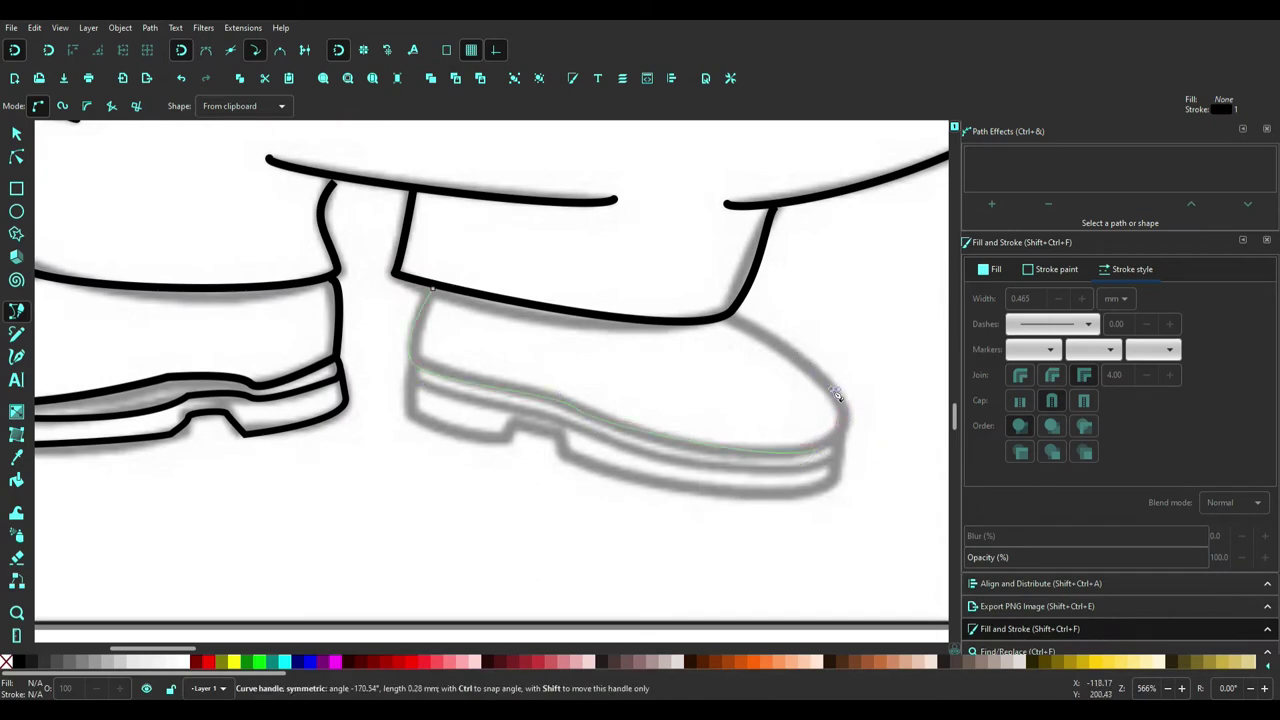
left_click(730, 318)
key("Return")
Trace the right shoe's sole as a closed outline from heel to toe
scroll(600, 400, "down", 3)
scroll(410, 365, "up", 3)
left_click(410, 365)
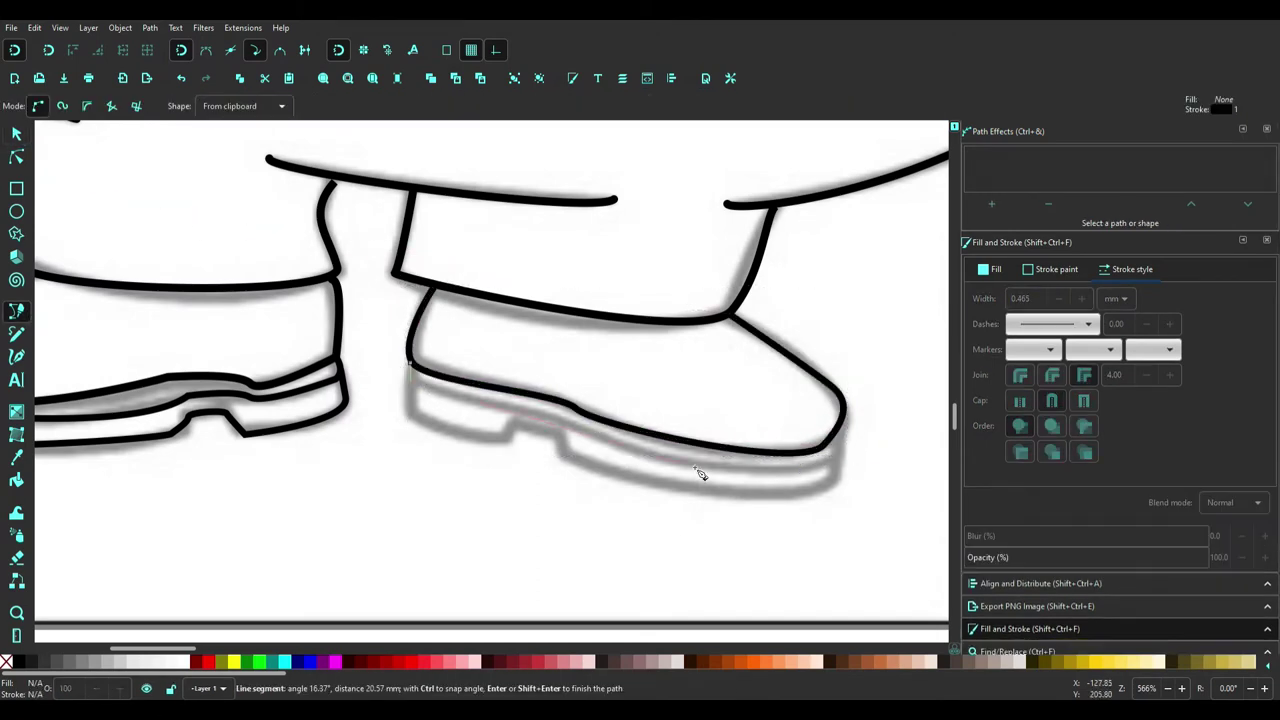
left_click(850, 418)
left_click(410, 380)
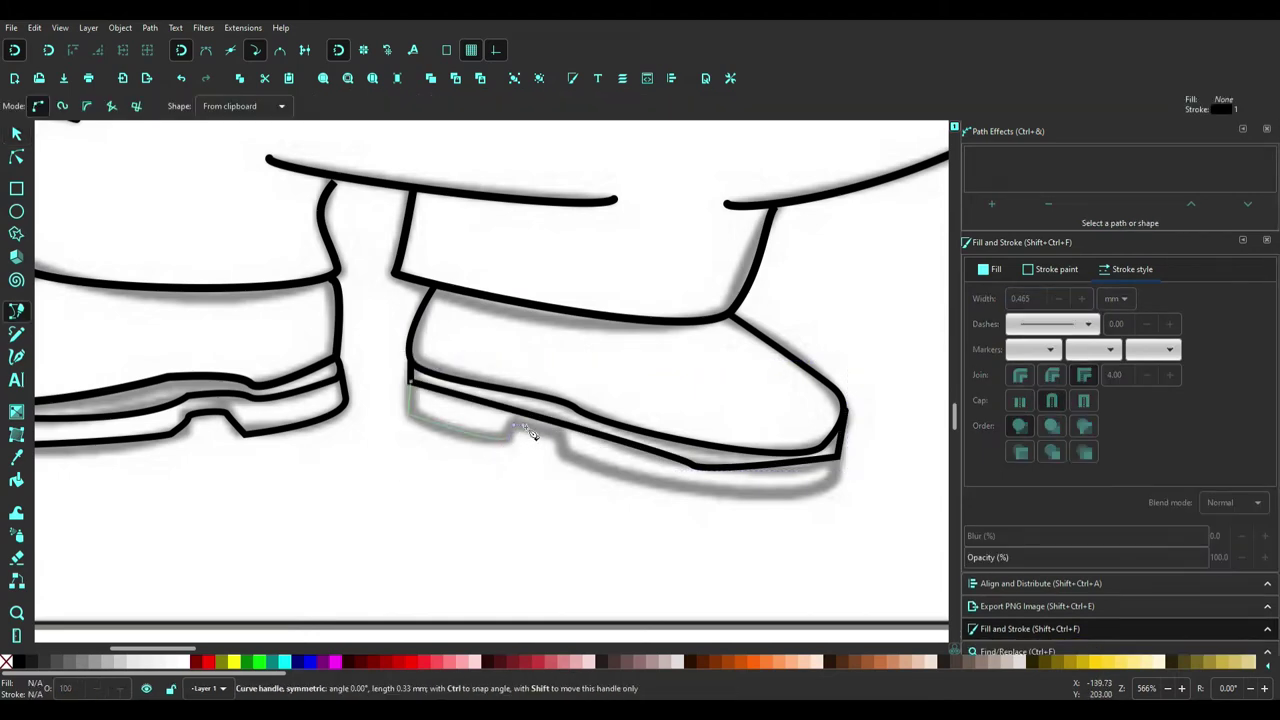
left_click(845, 482)
key("Return")
scroll(845, 482, "down", 2)
Move the last small rivet circle into place on the goggle rim
key("5")
scroll(570, 300, "up", 5)
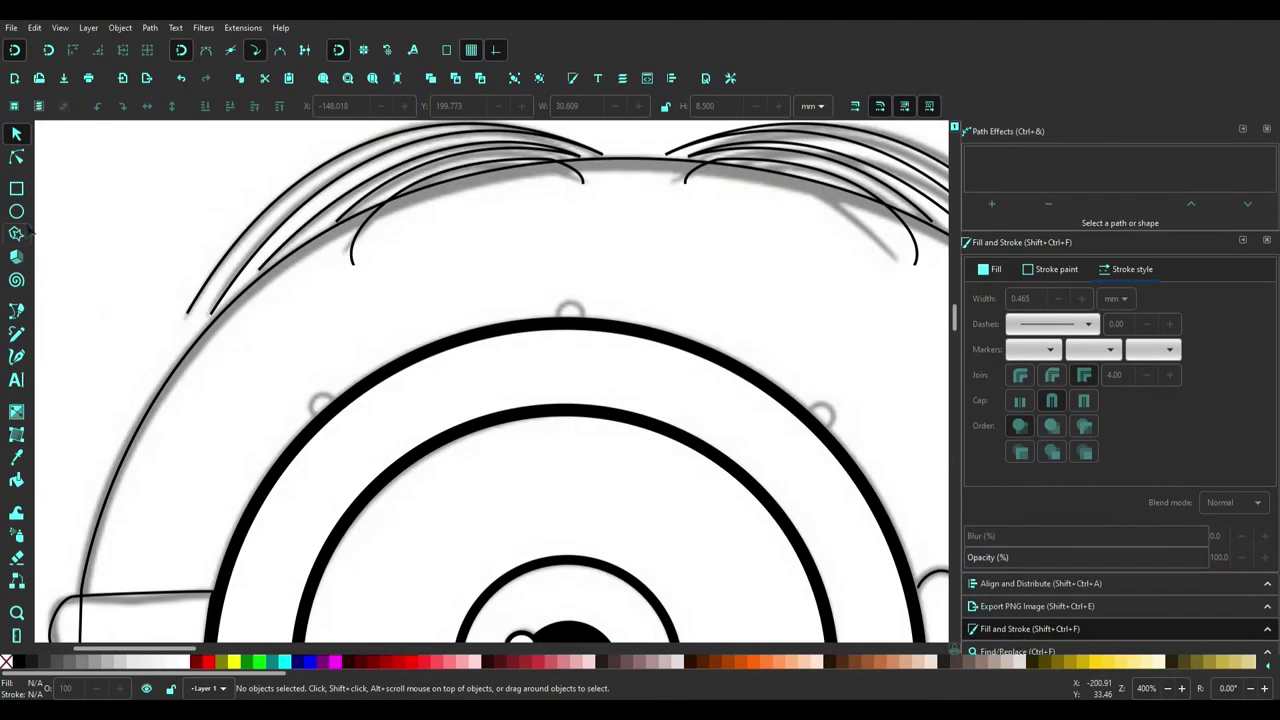
left_click(569, 311)
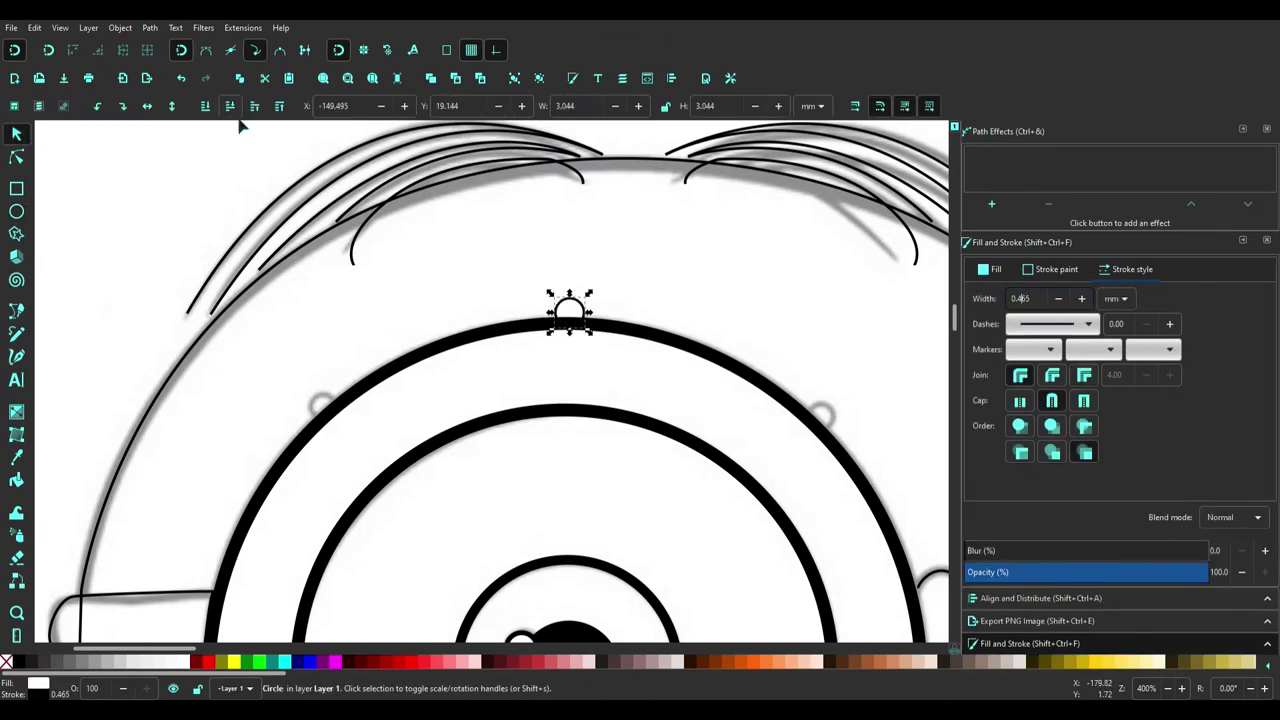
left_click(1032, 298)
type("0.665")
key("ctrl+shift+f")
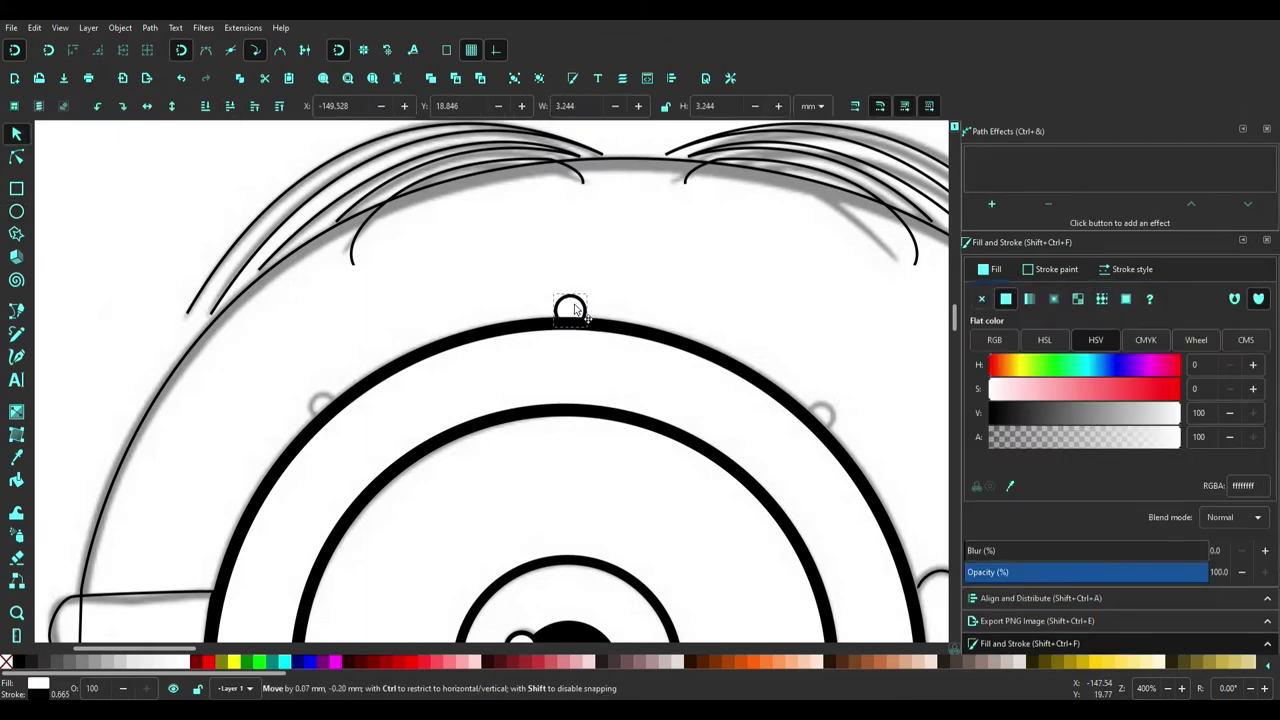
scroll(400, 170, "down", 5)
scroll(545, 215, "right", 6)
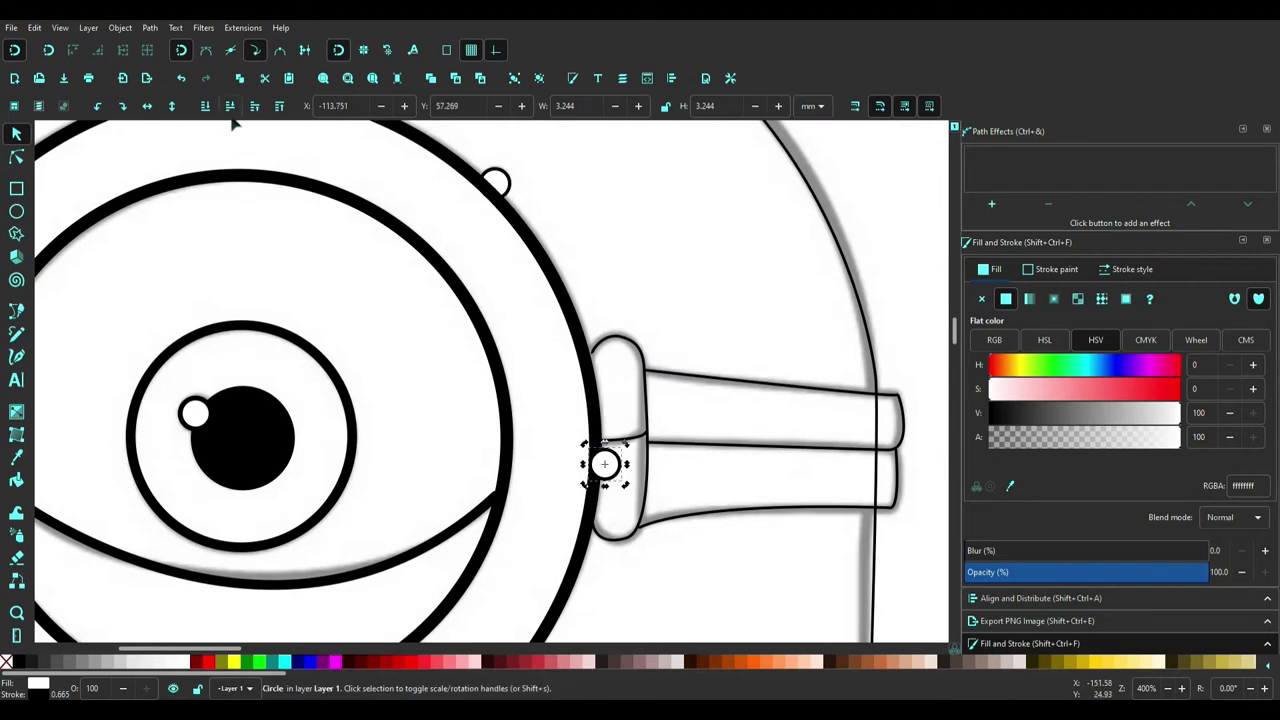
scroll(40, 148, "down", 5)
scroll(40, 148, "left", 7)
scroll(700, 500, "down", 3)
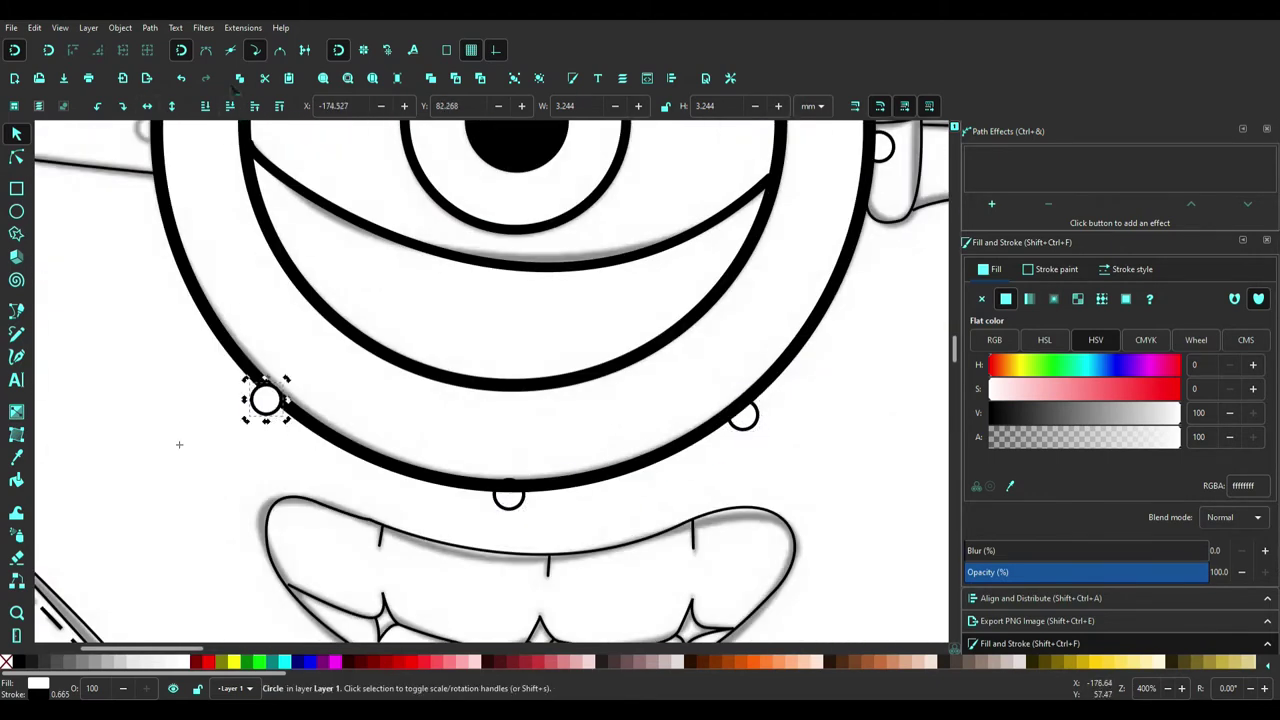
left_click_drag(265, 400, 366, 286)
scroll(500, 460, "up", 5)
Draw a round button with an X stitch at the end of the first strap
key("5")
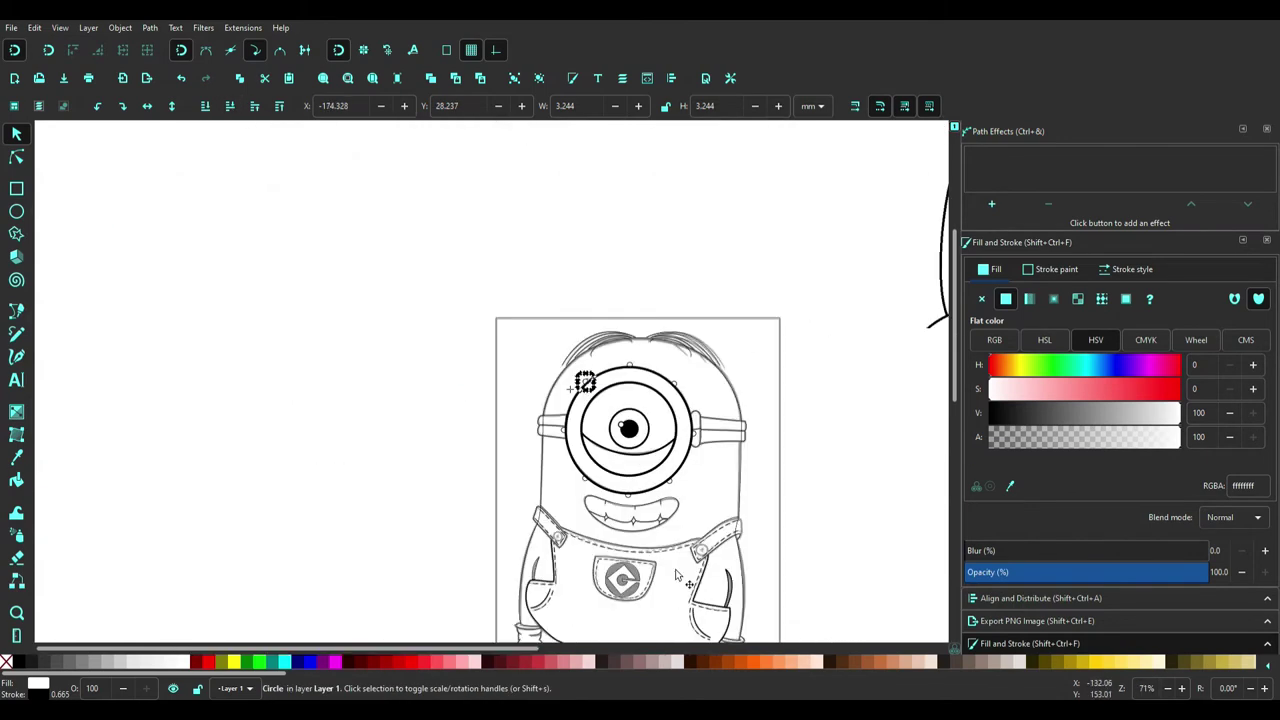
scroll(377, 417, "up", 3)
scroll(414, 423, "up", 2)
key("e")
left_click_drag(370, 380, 478, 490)
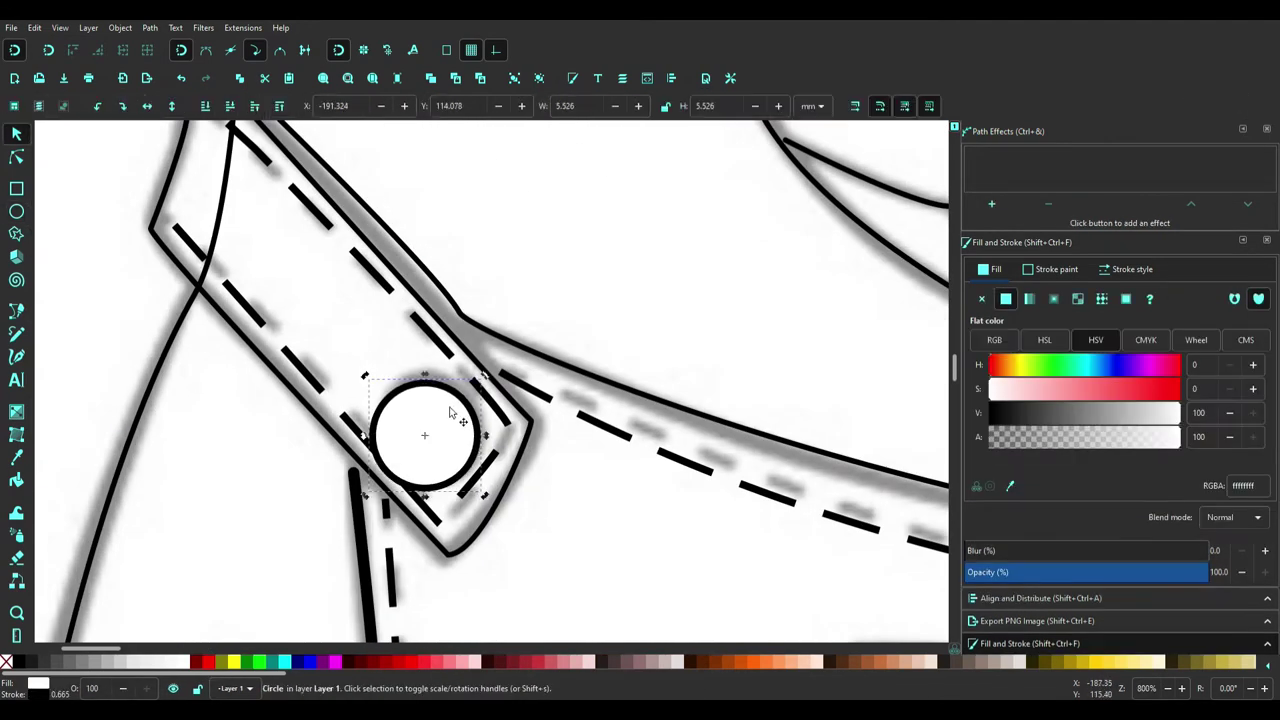
key("b")
left_click_drag(411, 413, 443, 447)
key("Return")
key("s")
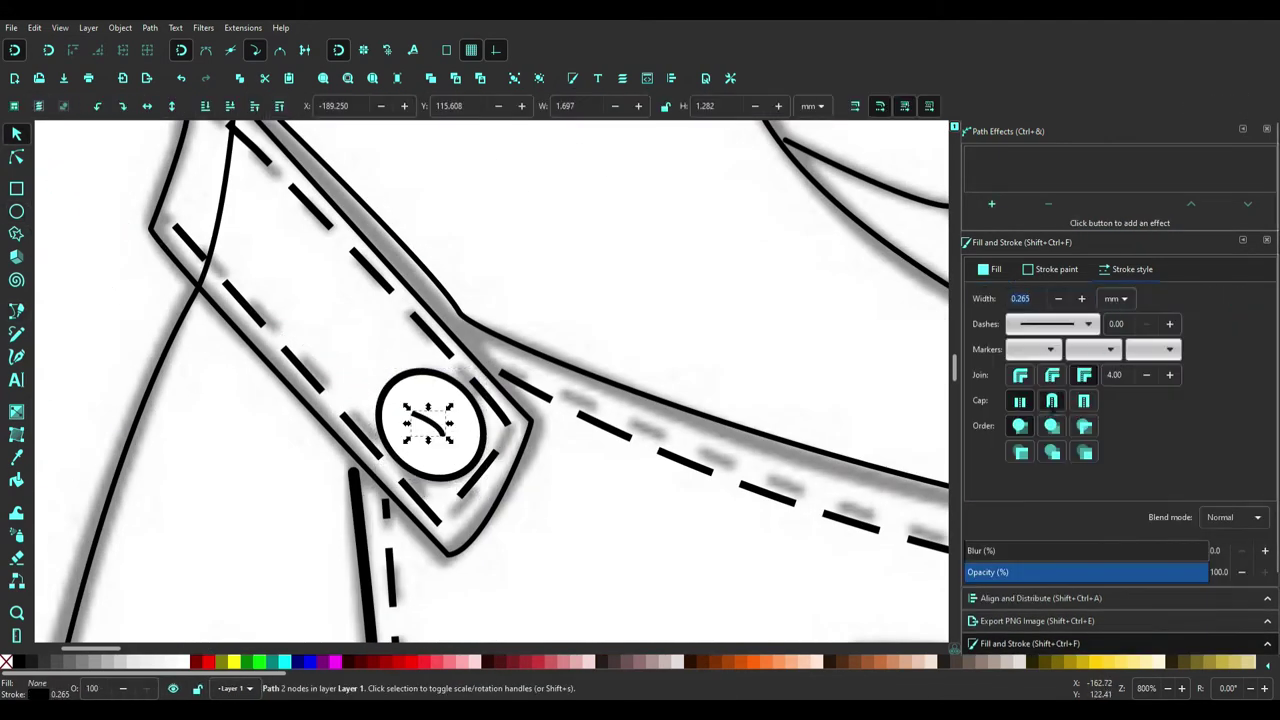
Duplicate the X-marked button and move the copy onto the other strap
left_click(450, 433, "shift")
key("ctrl+d")
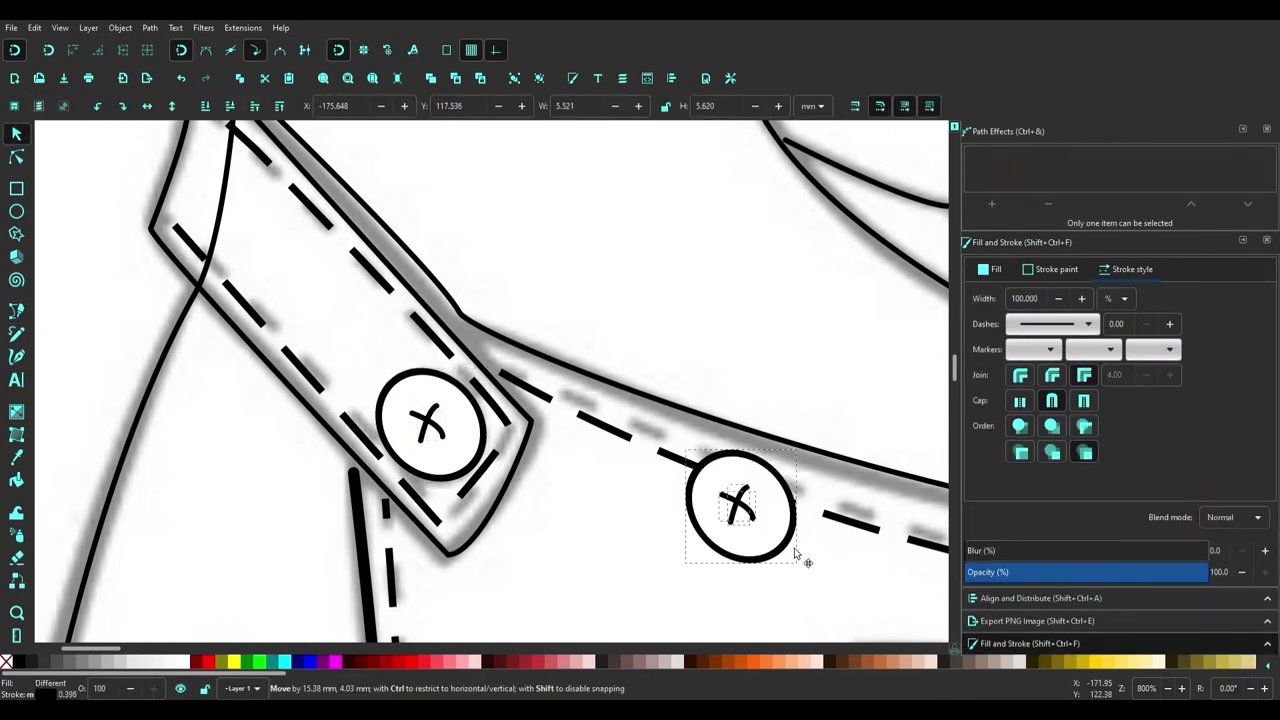
left_click_drag(450, 433, 720, 330)
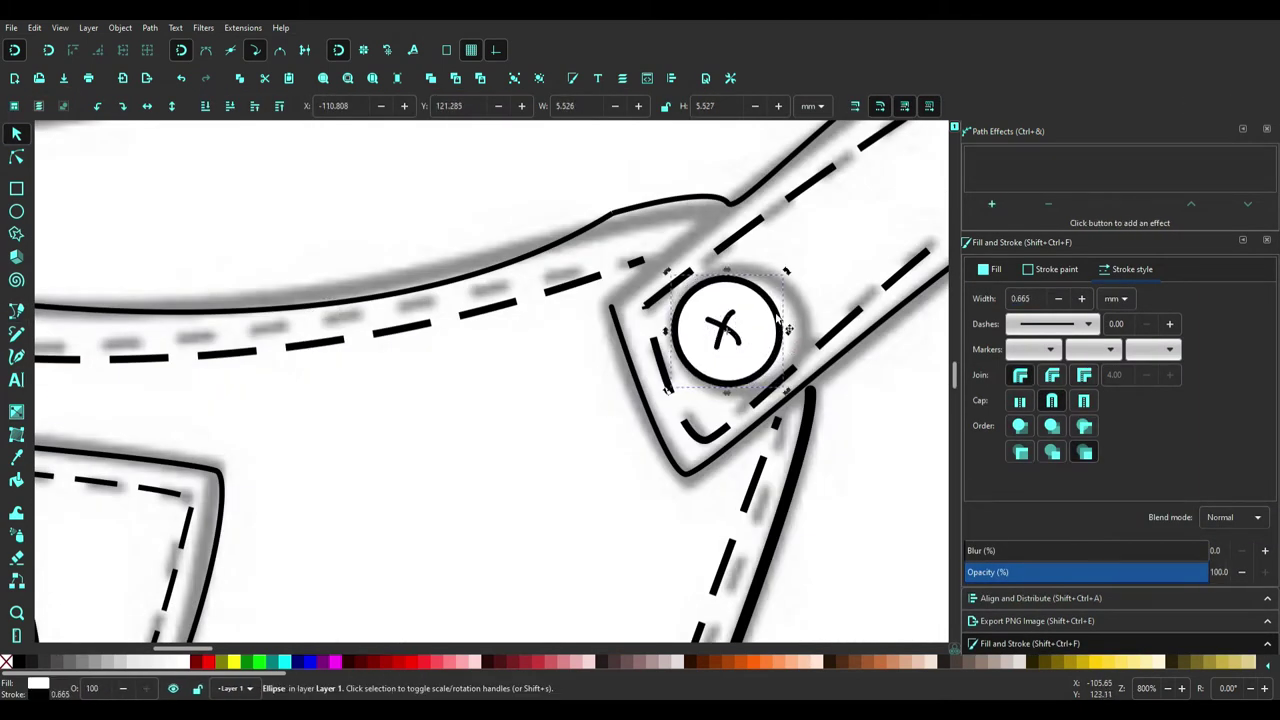
left_click(728, 322)
key("Escape")
Select the Minion's skin objects and darken their yellow fill
key("5")
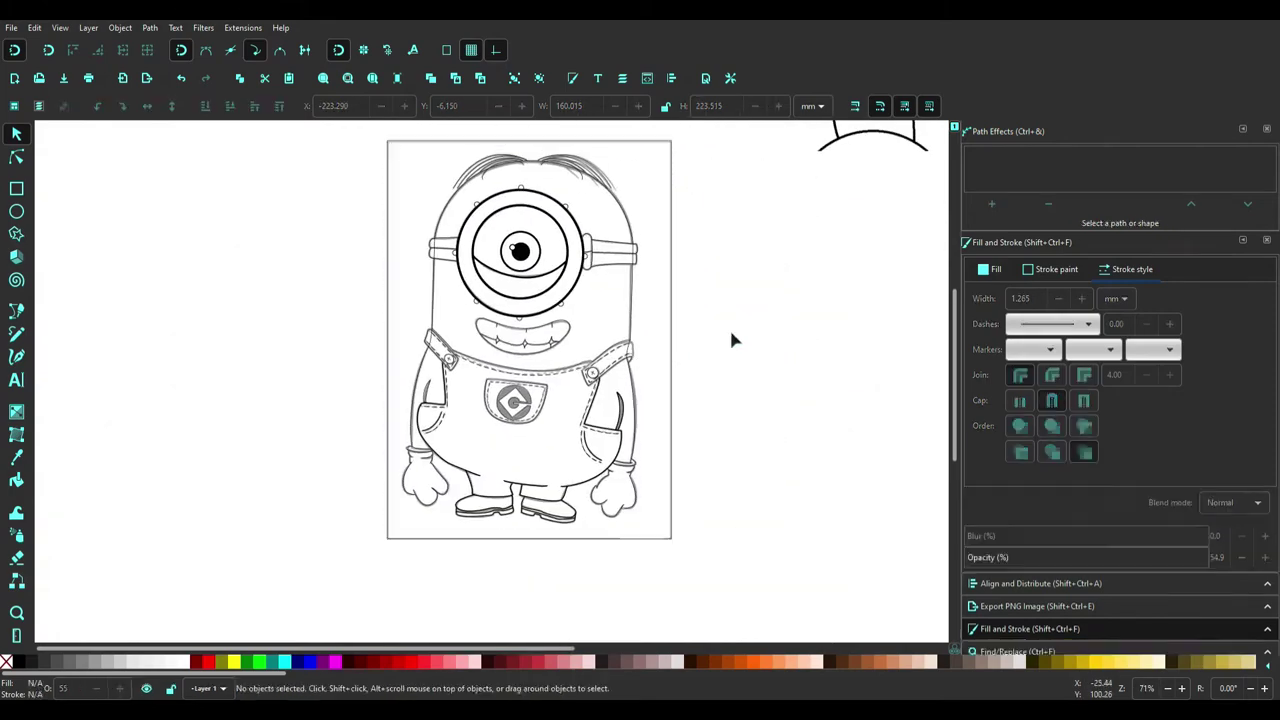
left_click_drag(395, 145, 680, 535)
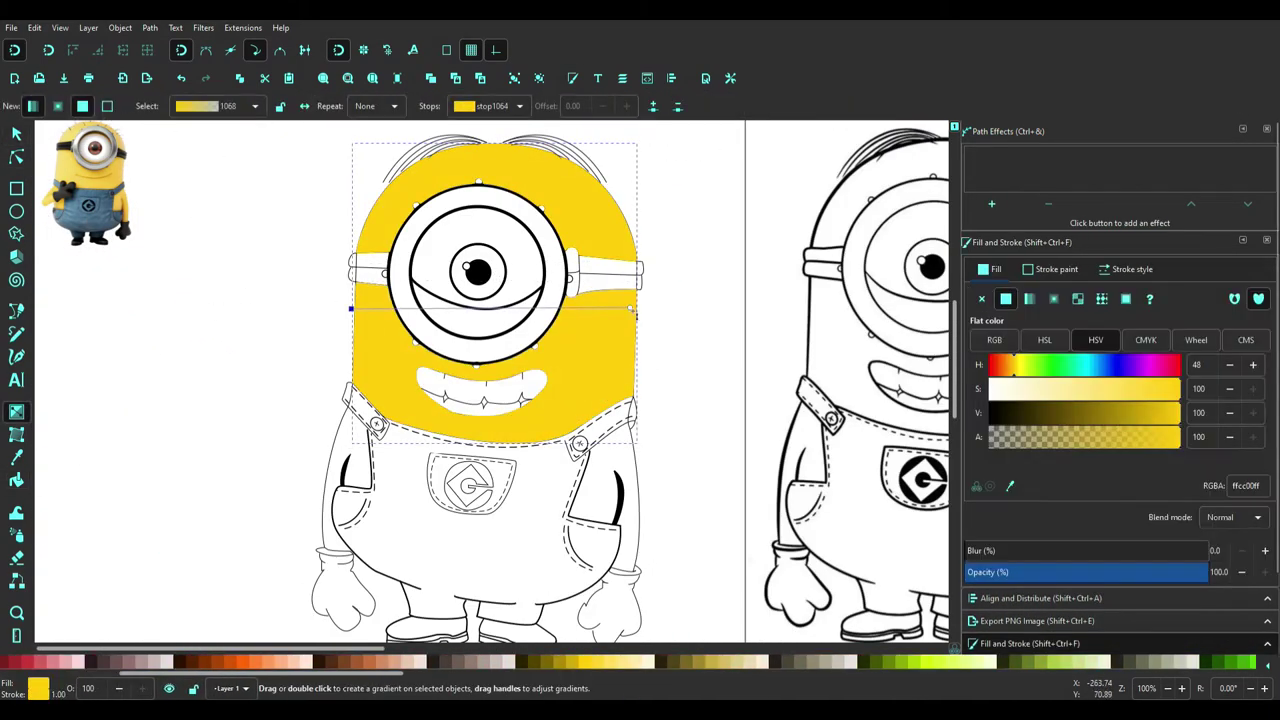
left_click_drag(1178, 413, 1137, 413)
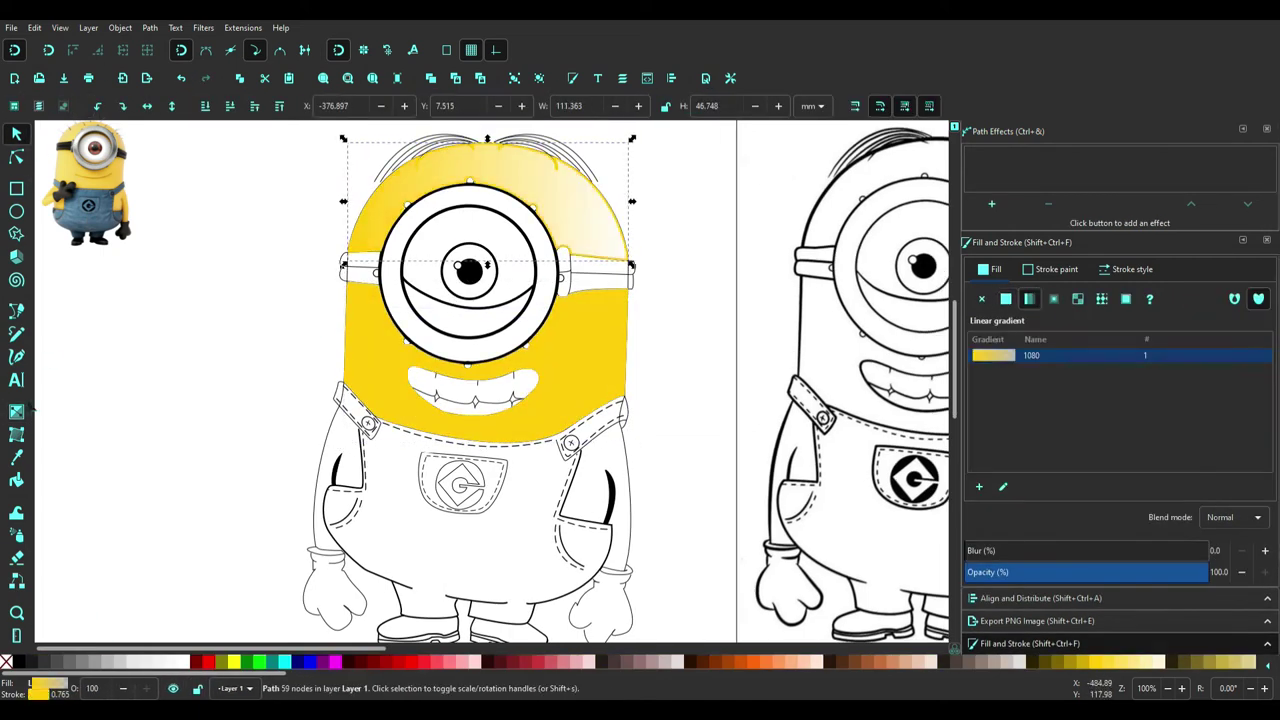
Apply a horizontal linear gradient across the skin, deeper gold to lighter yellow
key("g")
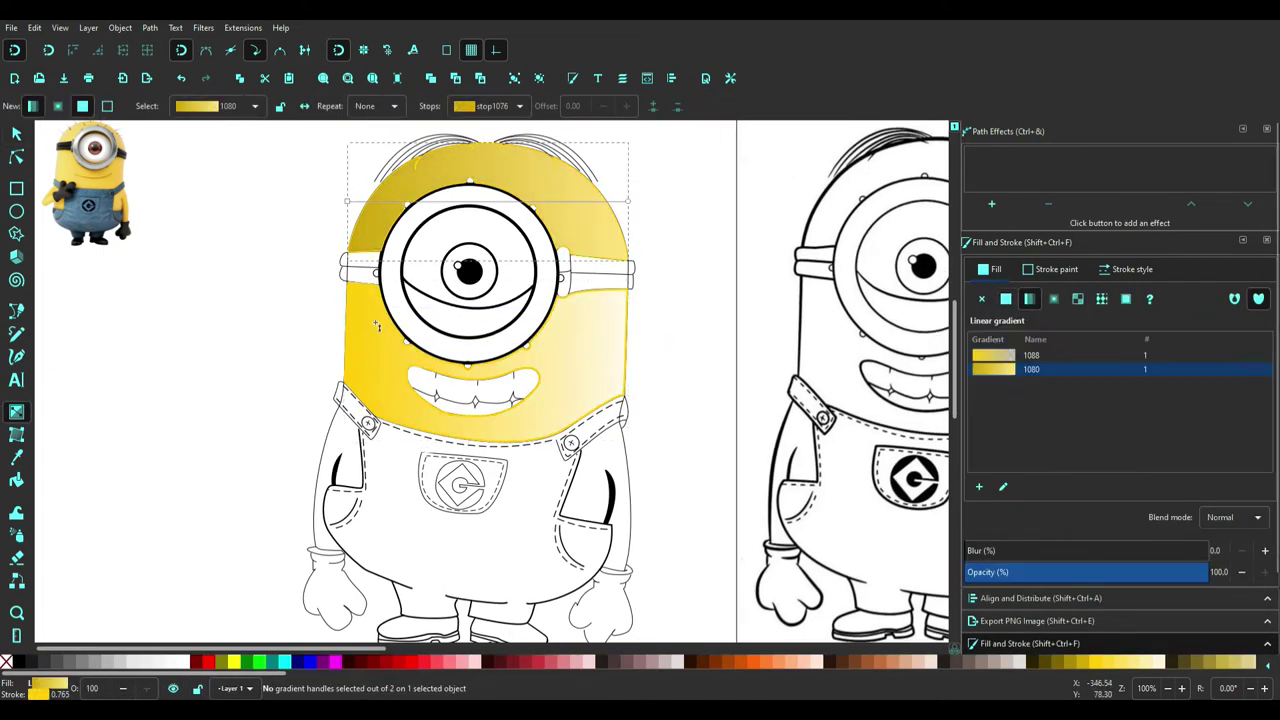
left_click_drag(355, 342, 657, 342)
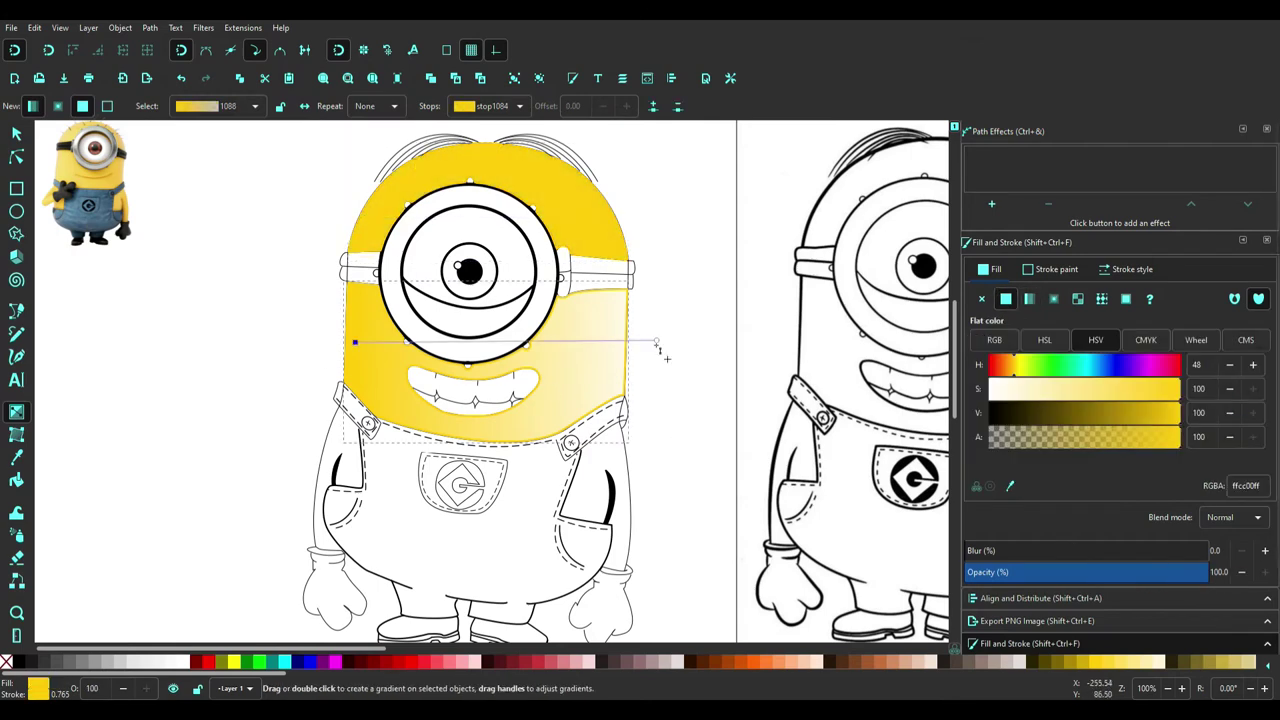
left_click_drag(342, 203, 630, 203)
left_click(342, 203)
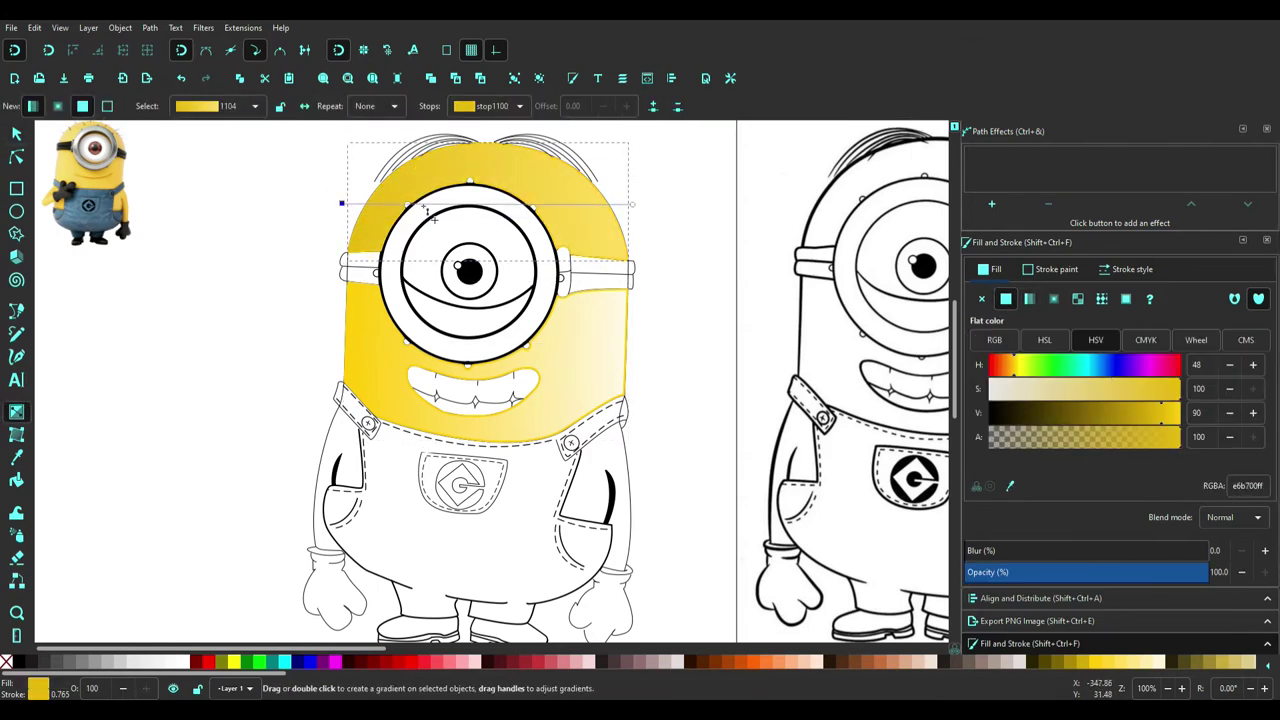
scroll(424, 199, "up", 1)
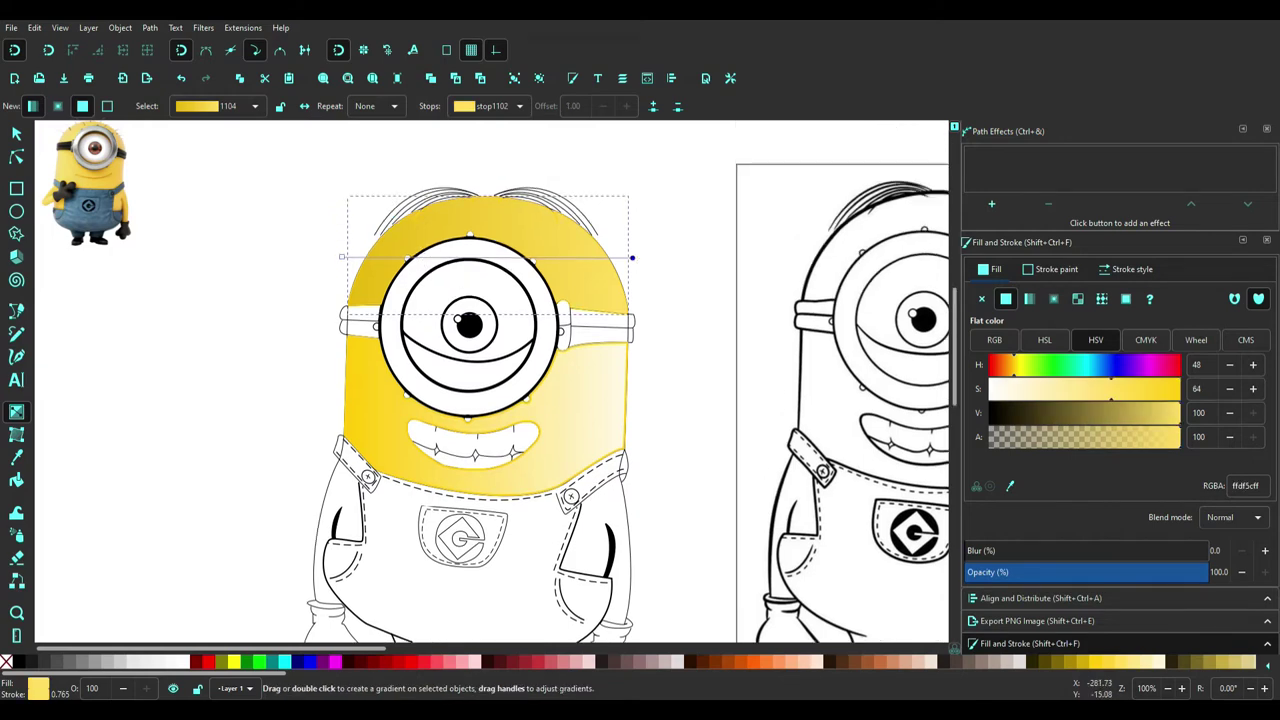
key("ctrl+z")
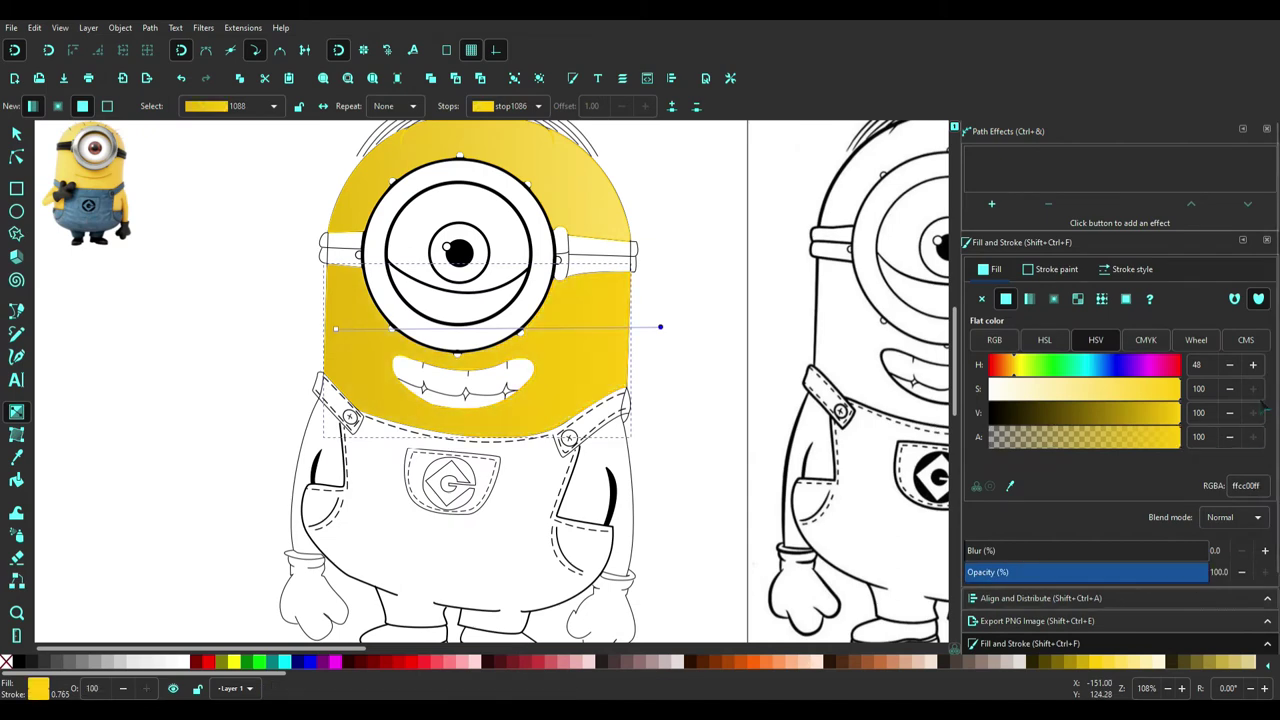
scroll(365, 305, "up", 2)
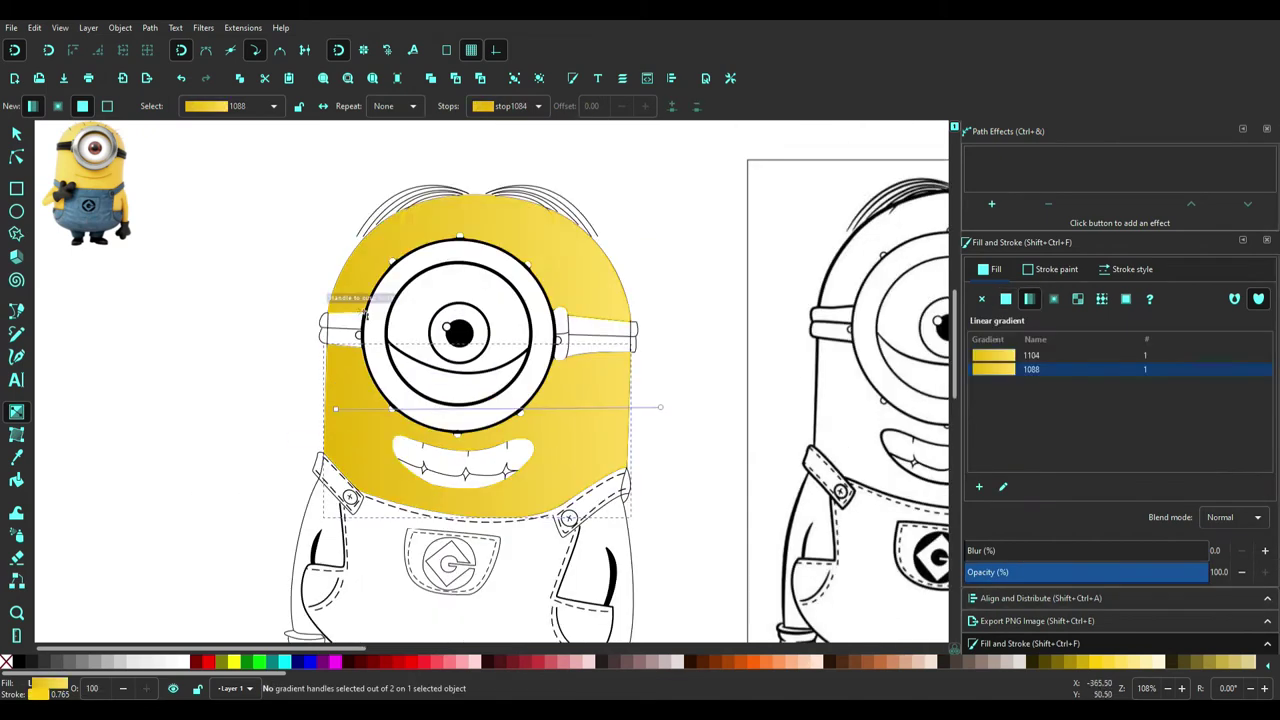
scroll(596, 468, "down", 2)
Fill the overalls area blue with the Paint Bucket
scroll(596, 468, "down", 3)
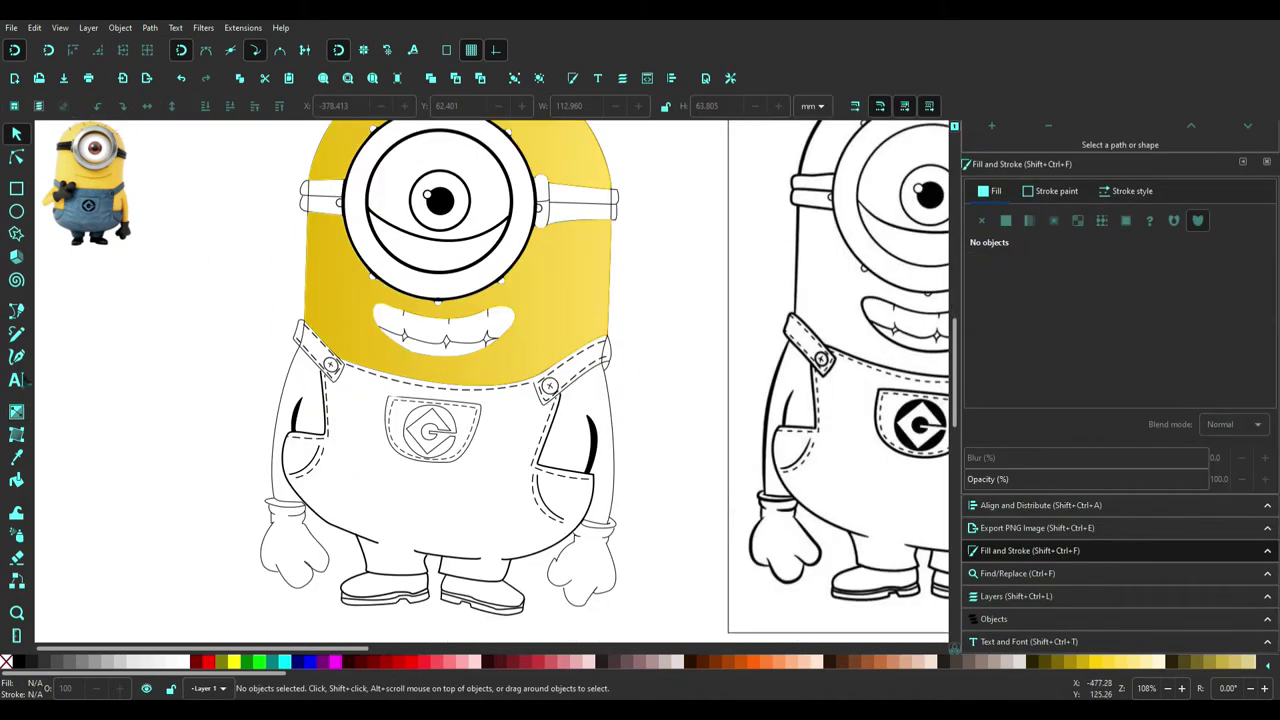
key("u")
left_click(323, 432)
key("ctrl+z")
key("ctrl+shift+z")
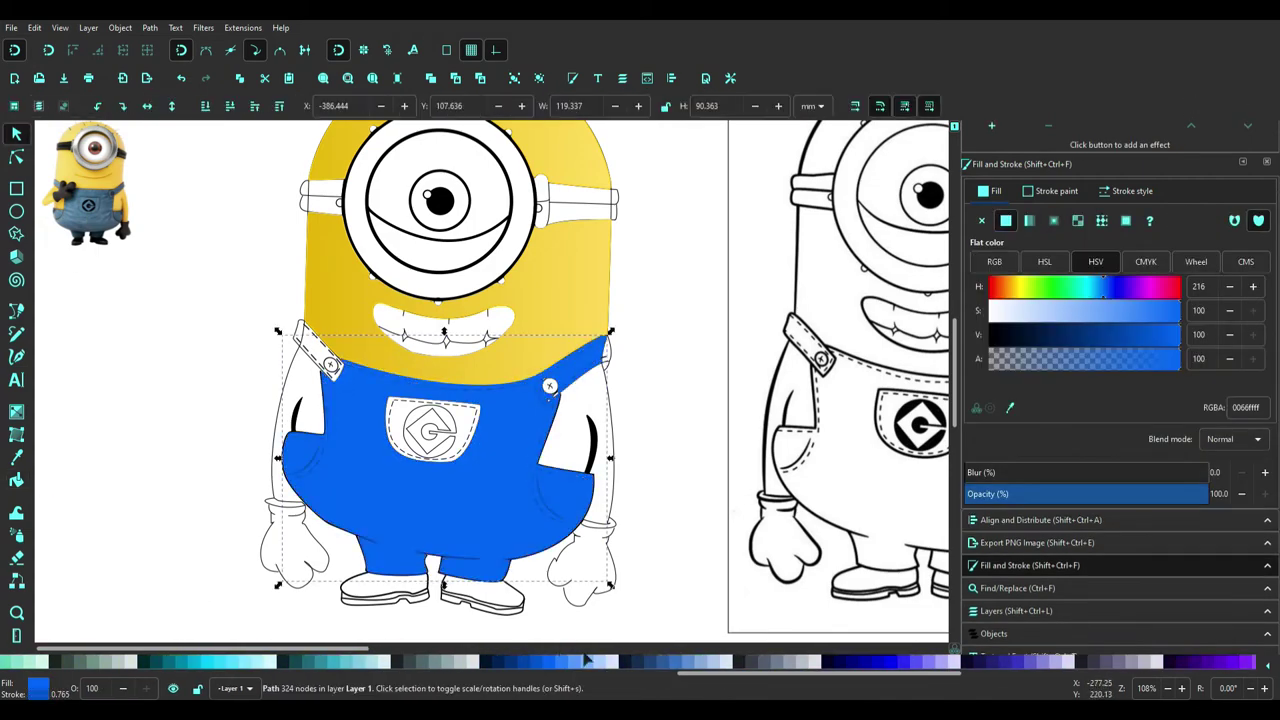
left_click(656, 500)
scroll(526, 338, "up", 4)
Fix the overalls edge near the strap and make the gradient end light blue
key("n")
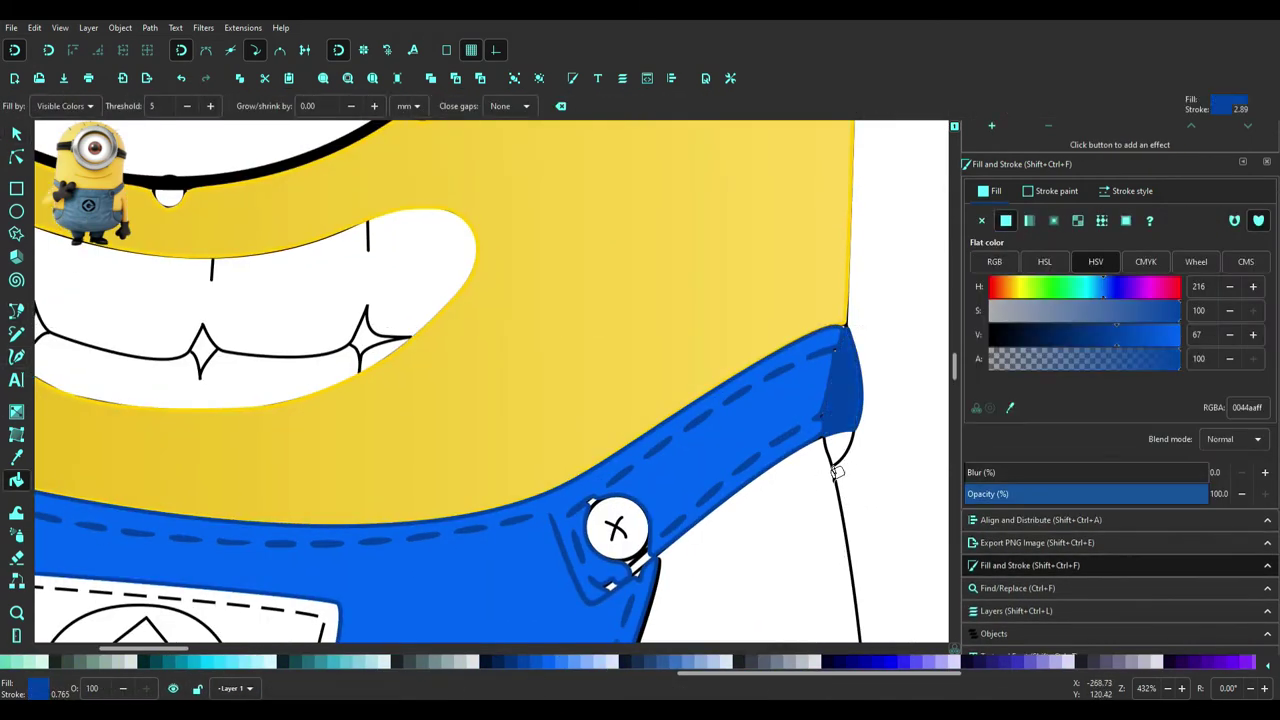
scroll(700, 630, "up", 3)
left_click_drag(401, 460, 425, 527)
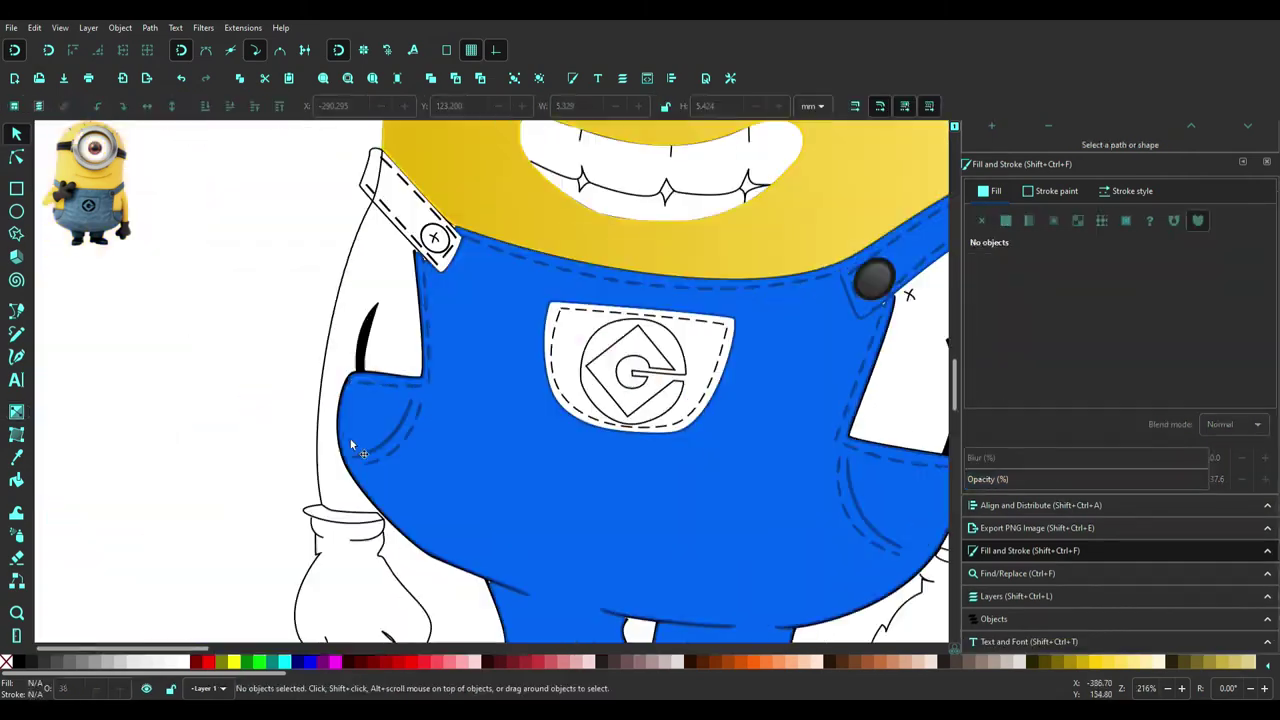
scroll(600, 662, "down", 5)
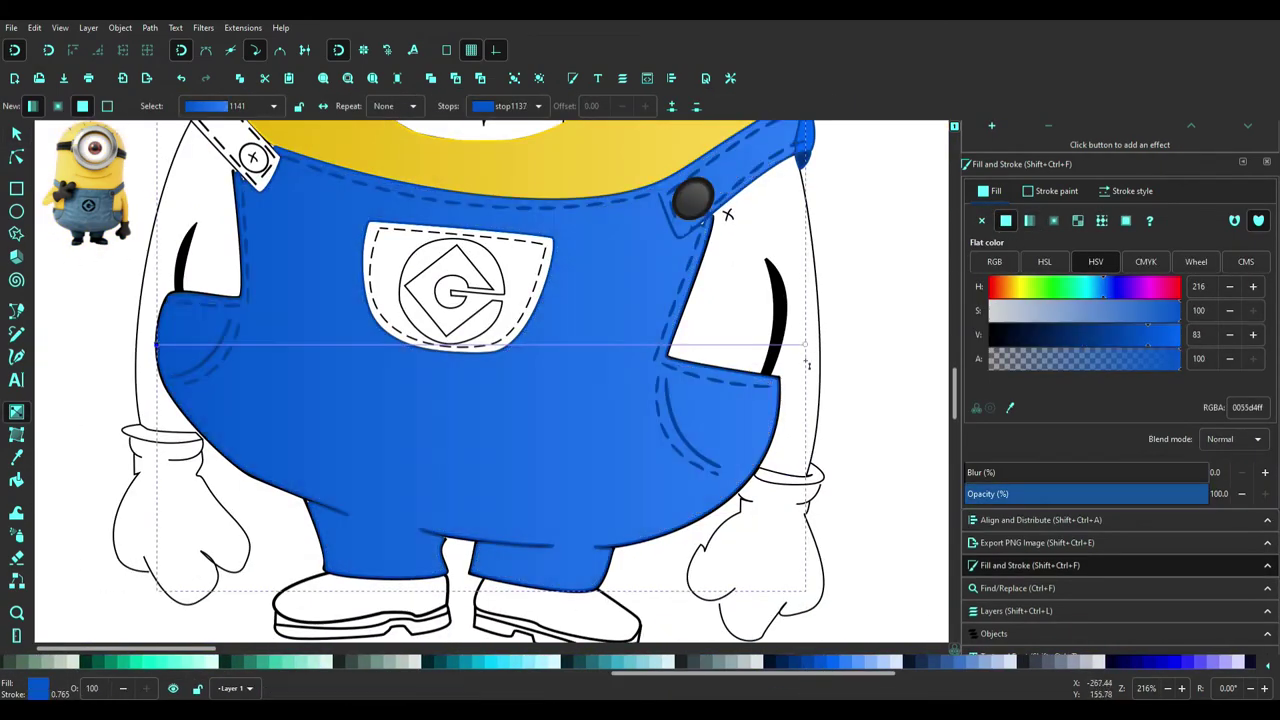
left_click(866, 664)
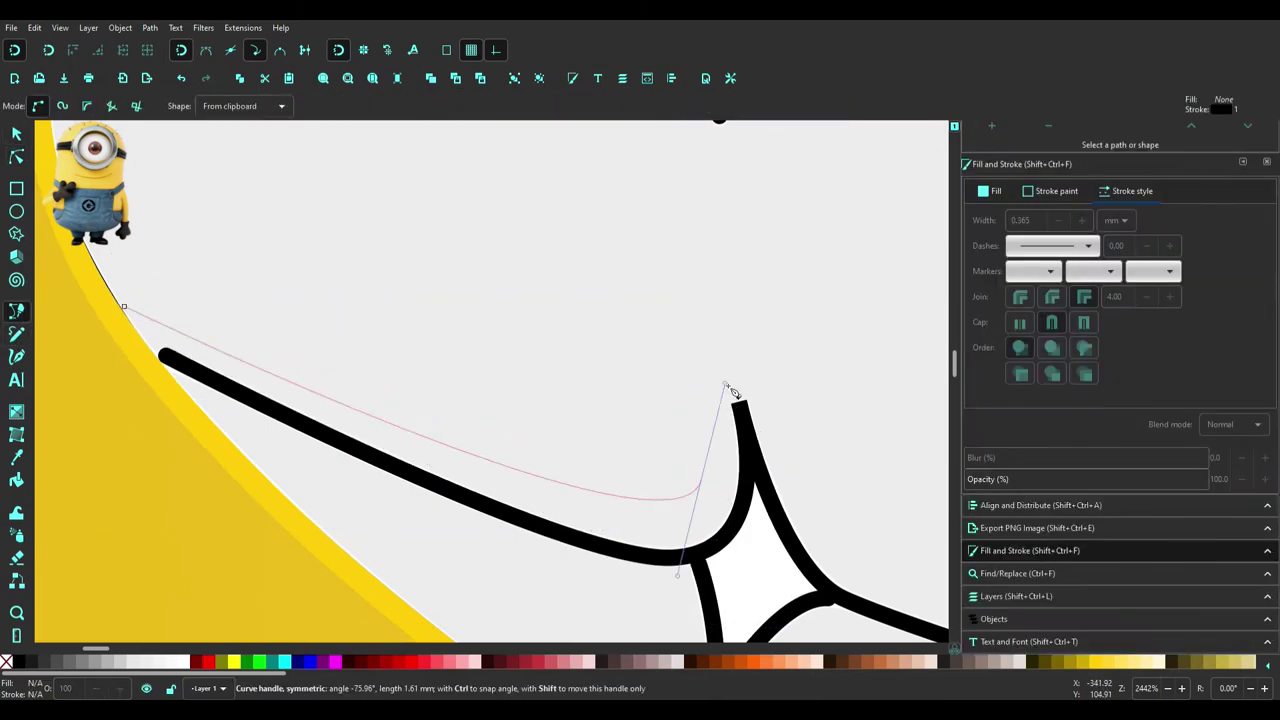
Curve the translucent grey shading line along the teeth and select it
left_click_drag(735, 392, 720, 400)
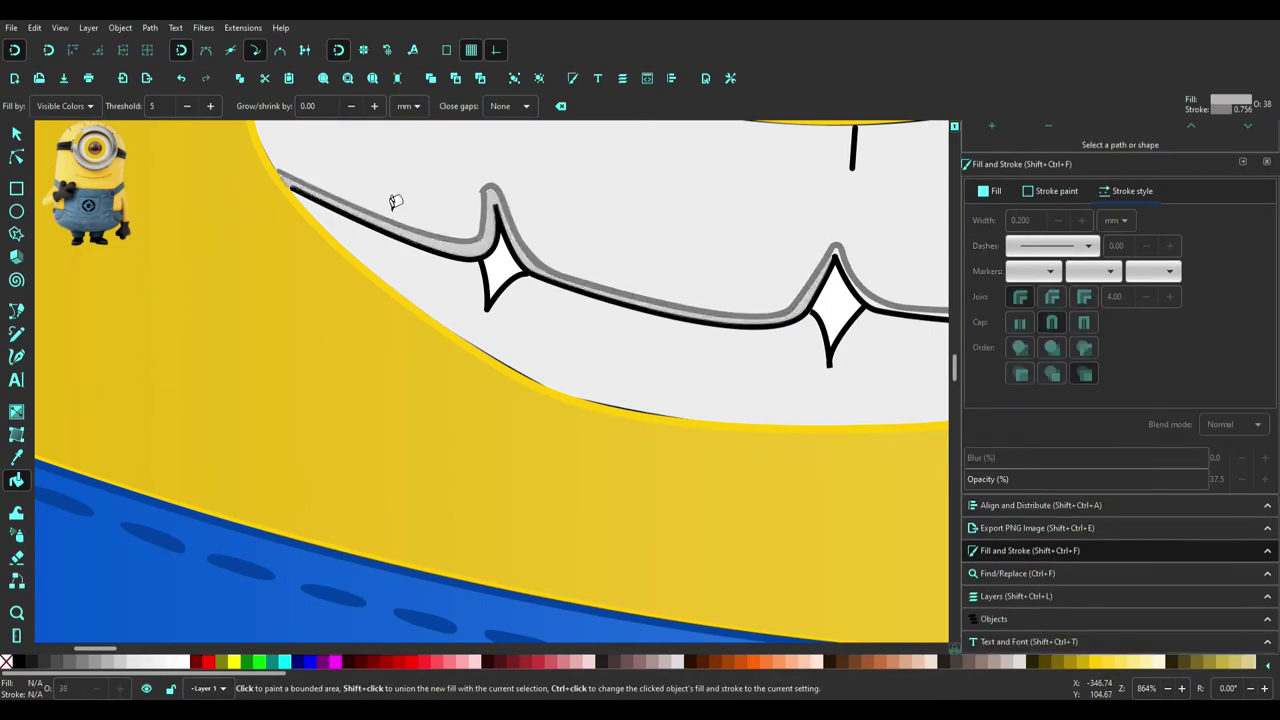
key("s")
left_click(449, 227)
scroll(303, 386, "up", 5)
scroll(303, 386, "right", 5)
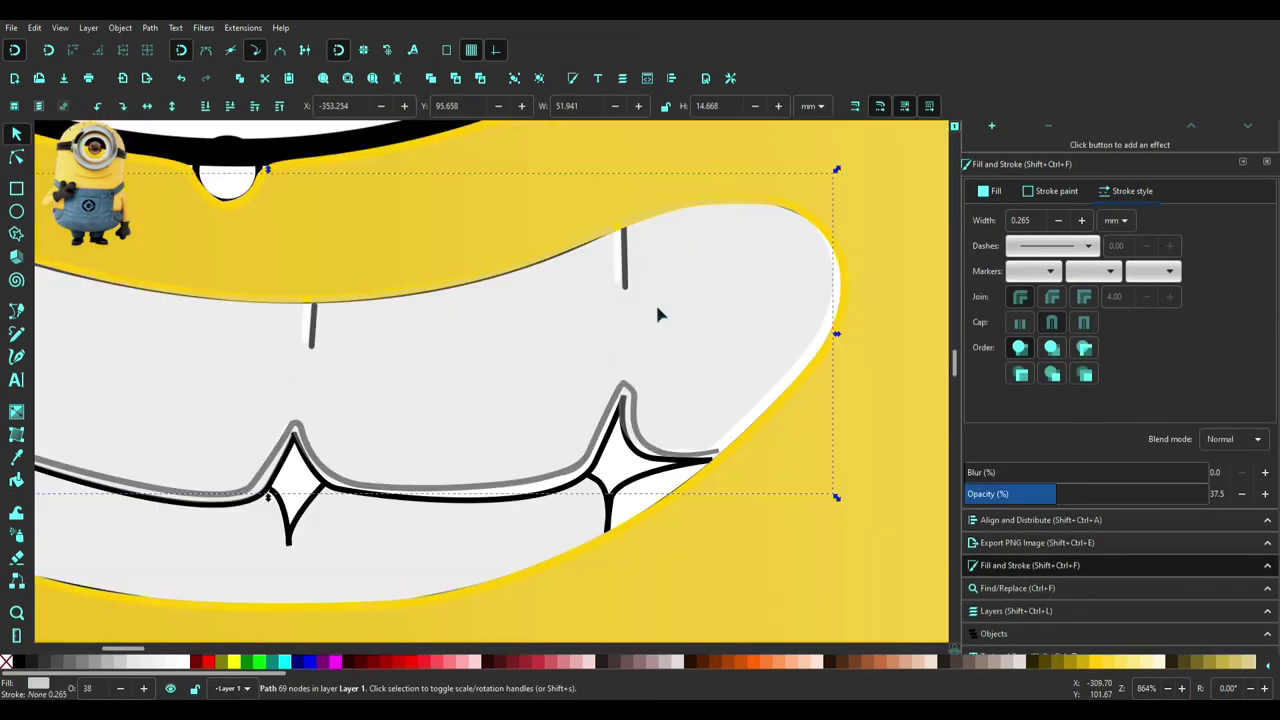
scroll(303, 386, "up", 2)
left_click(336, 360, "ctrl")
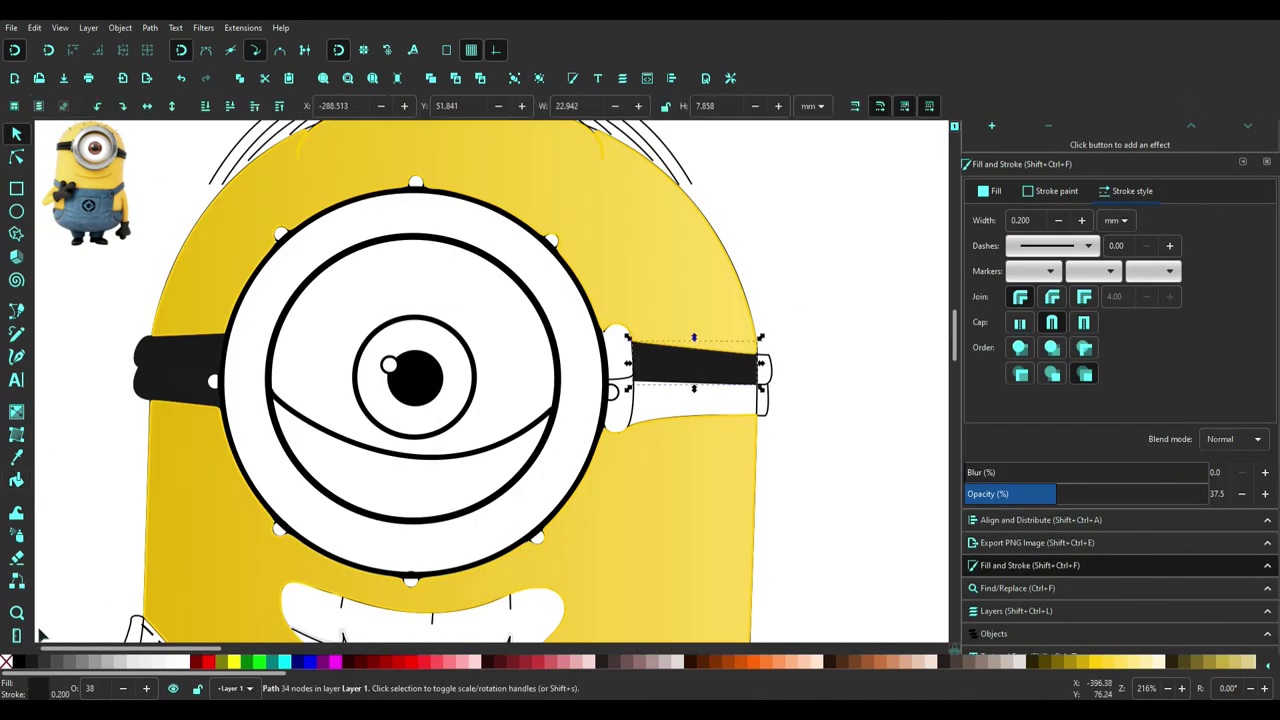
Fill the two goggle strap bands black
left_click(740, 400)
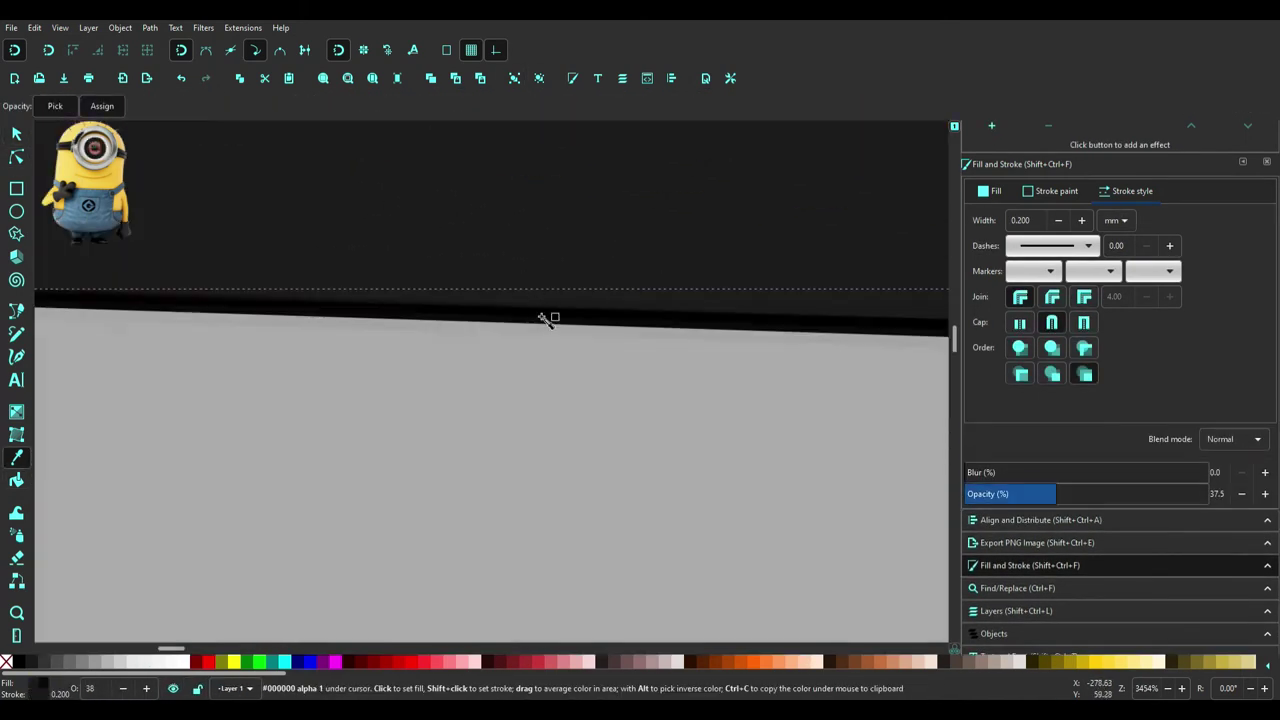
left_click(600, 403)
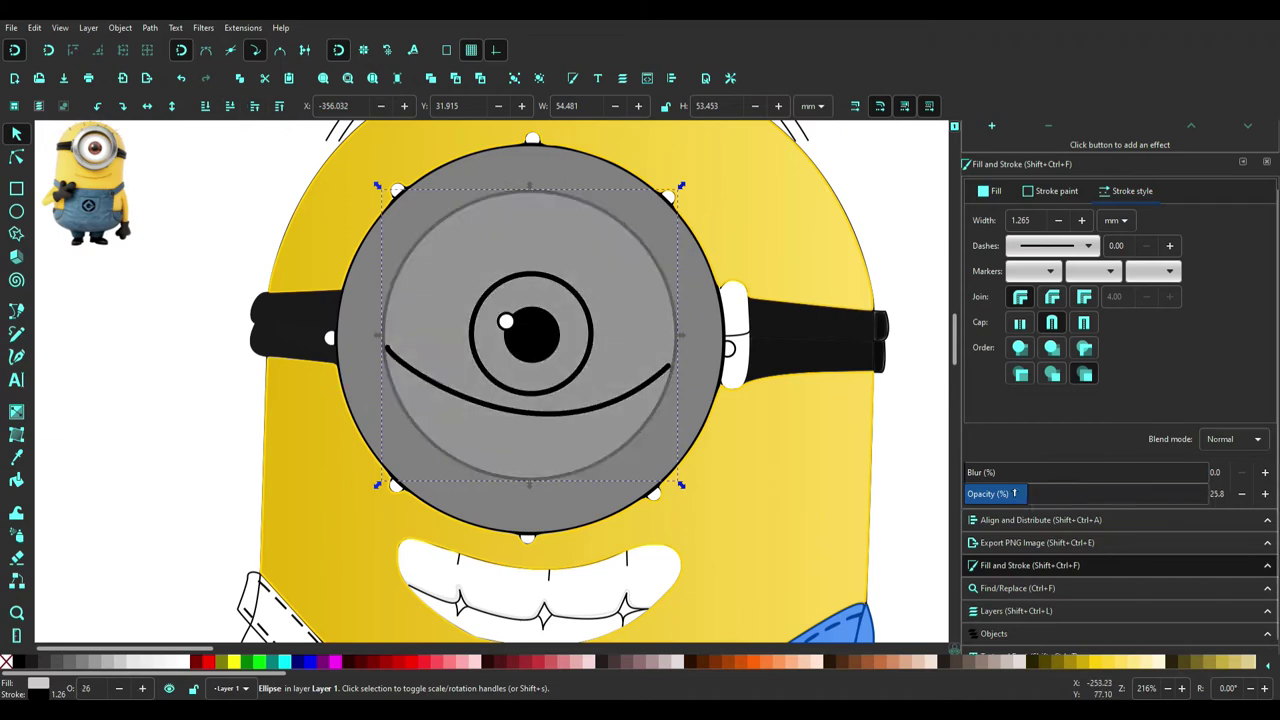
key("Escape")
Fill the lower eyelid region and give it a horizontal gradient
key("d")
left_click(406, 458)
key("g")
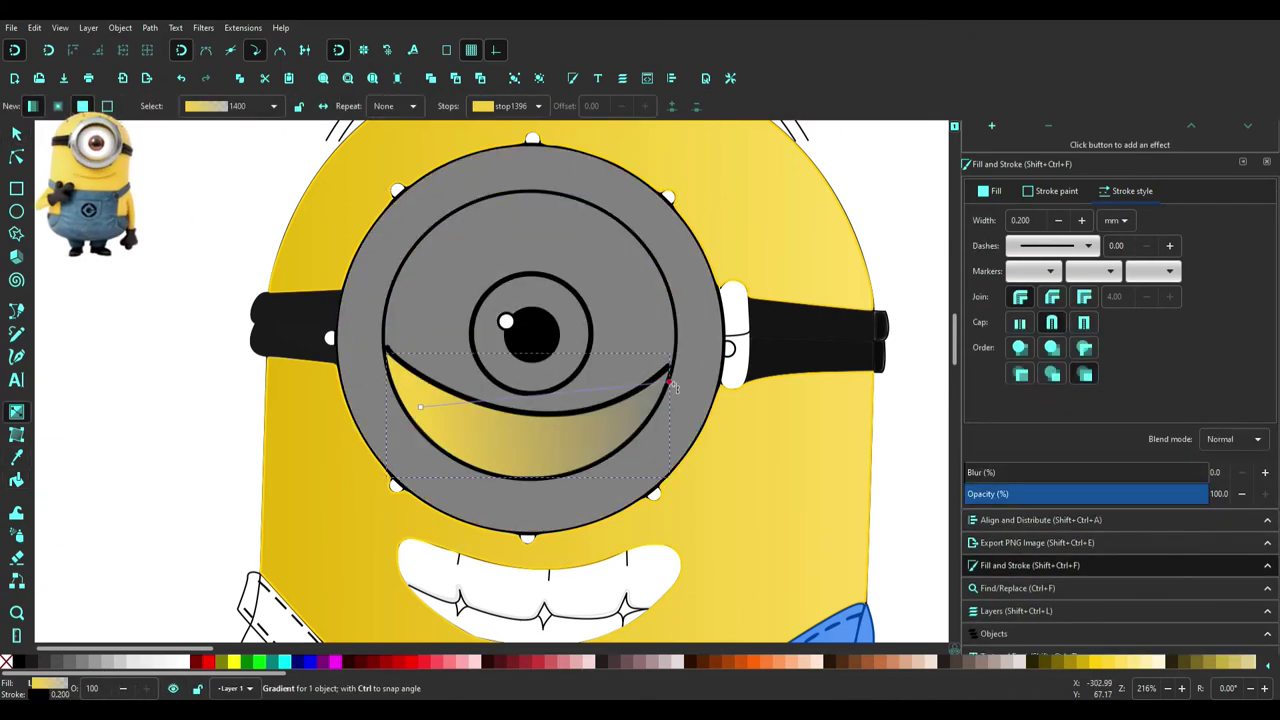
left_click_drag(396, 392, 632, 401)
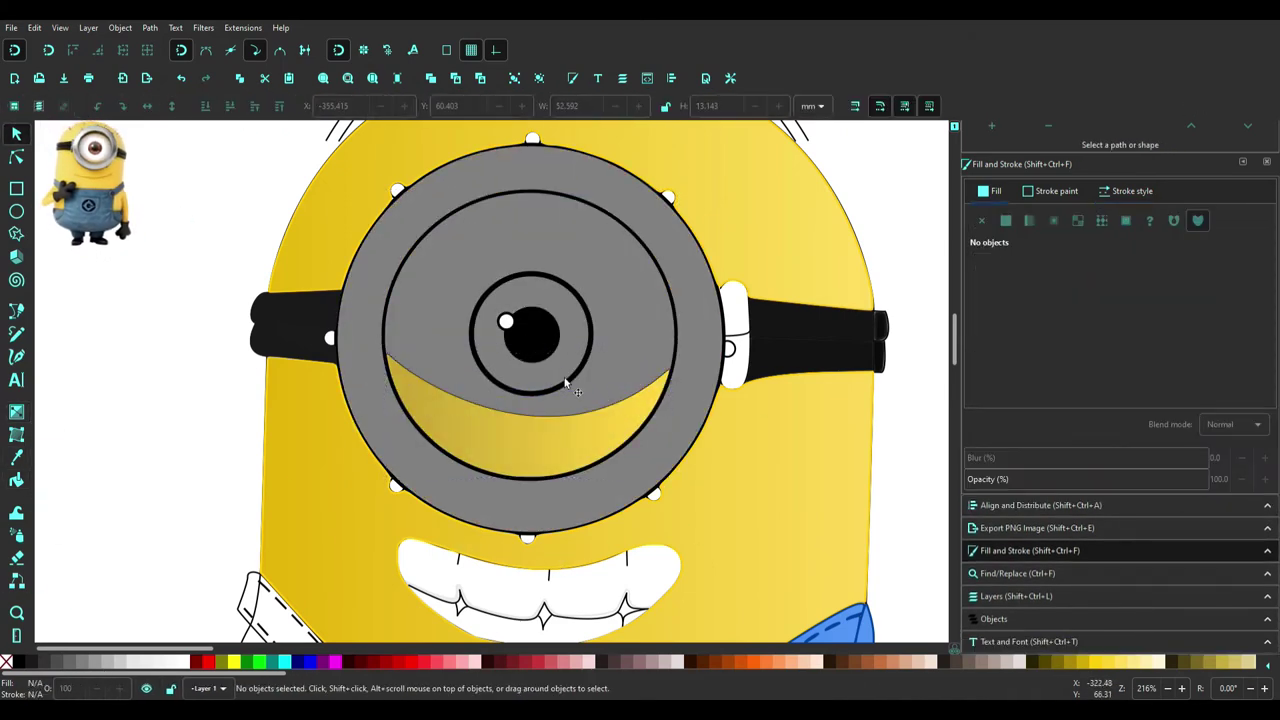
Bring the lens ellipse to the top and tint it slightly darker grey
left_click(530, 340)
left_click_drag(1207, 494, 1143, 500)
key("ctrl+z")
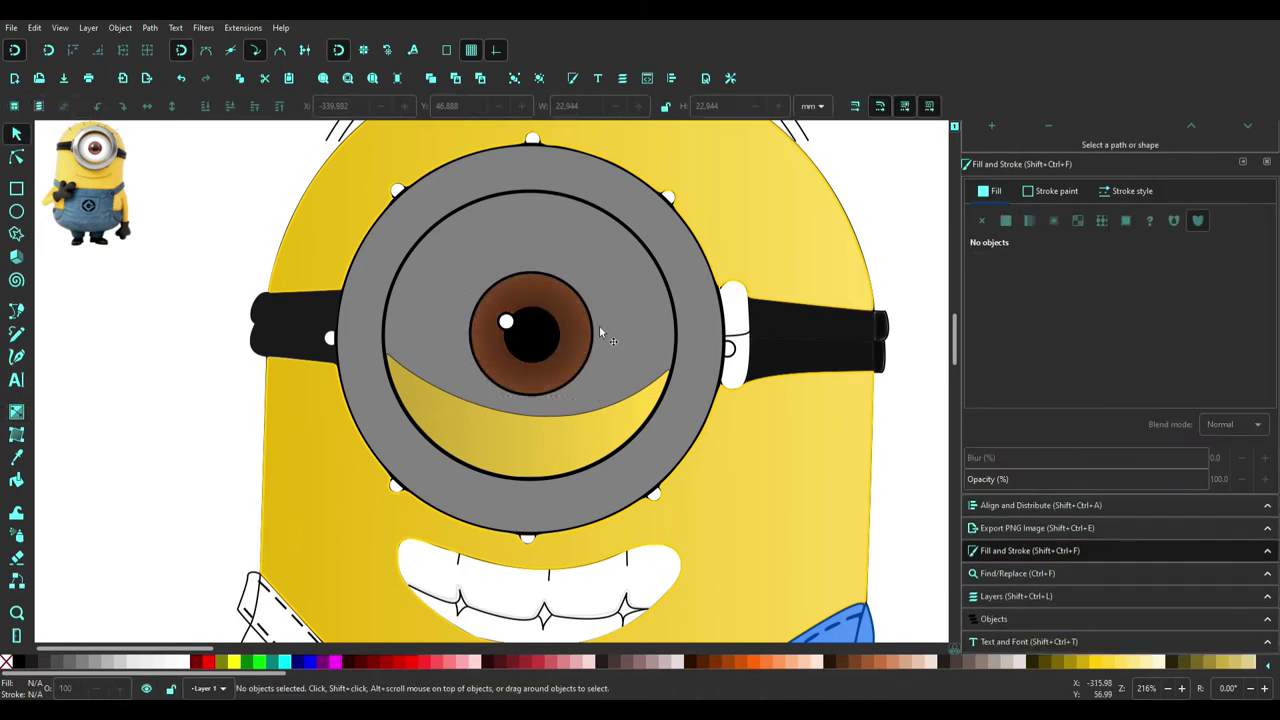
key("s")
left_click(450, 240)
key("Page_Up")
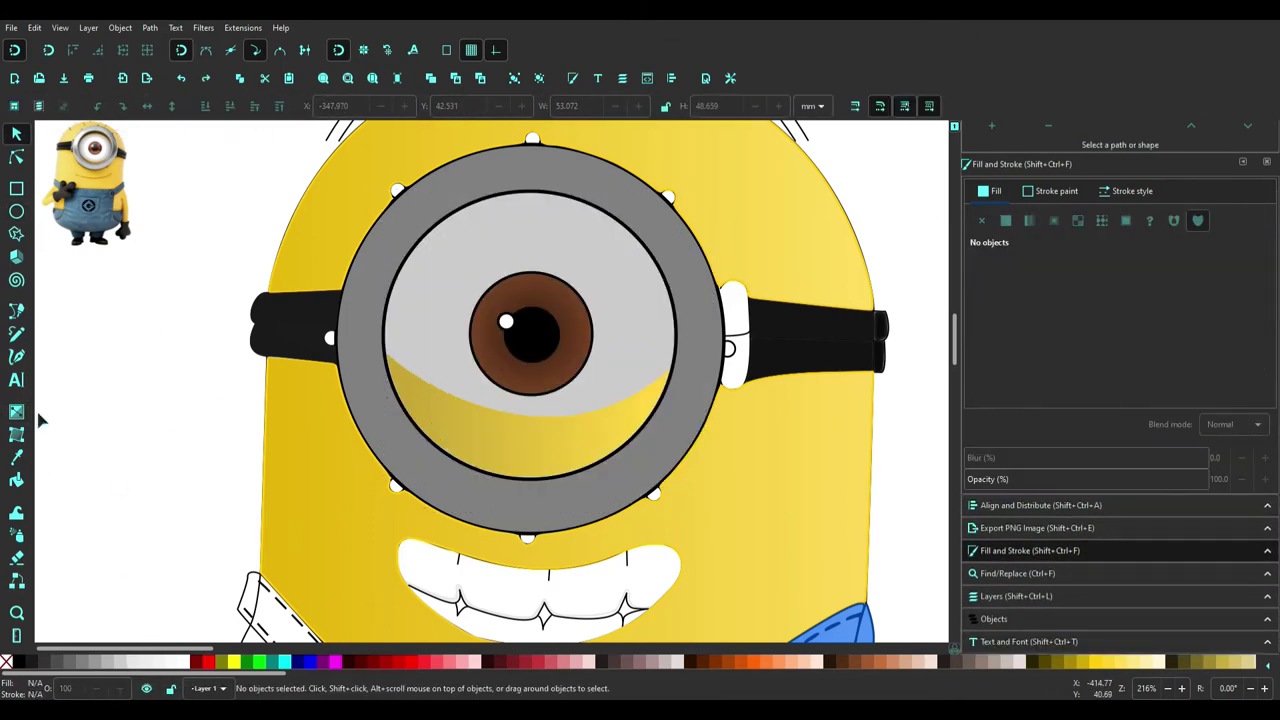
key("Home")
scroll(580, 300, "up", 1, "ctrl")
left_click(1124, 335)
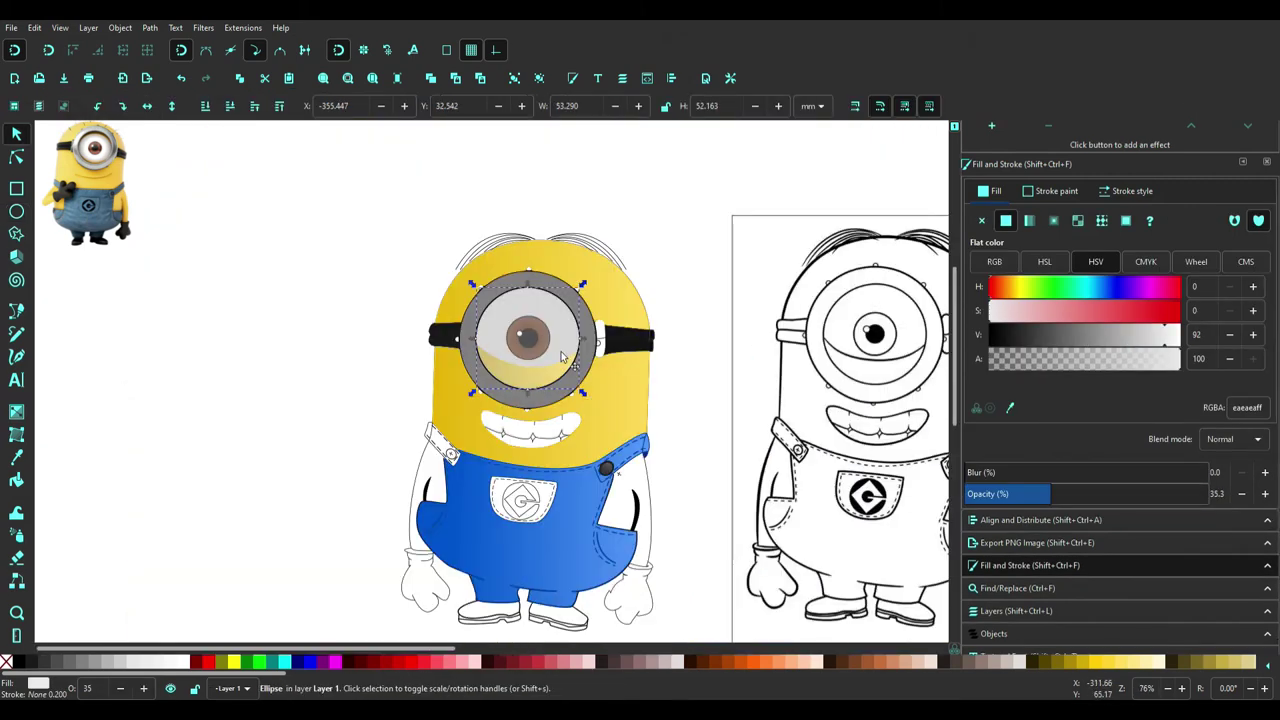
scroll(196, 203, "up", 1, "ctrl")
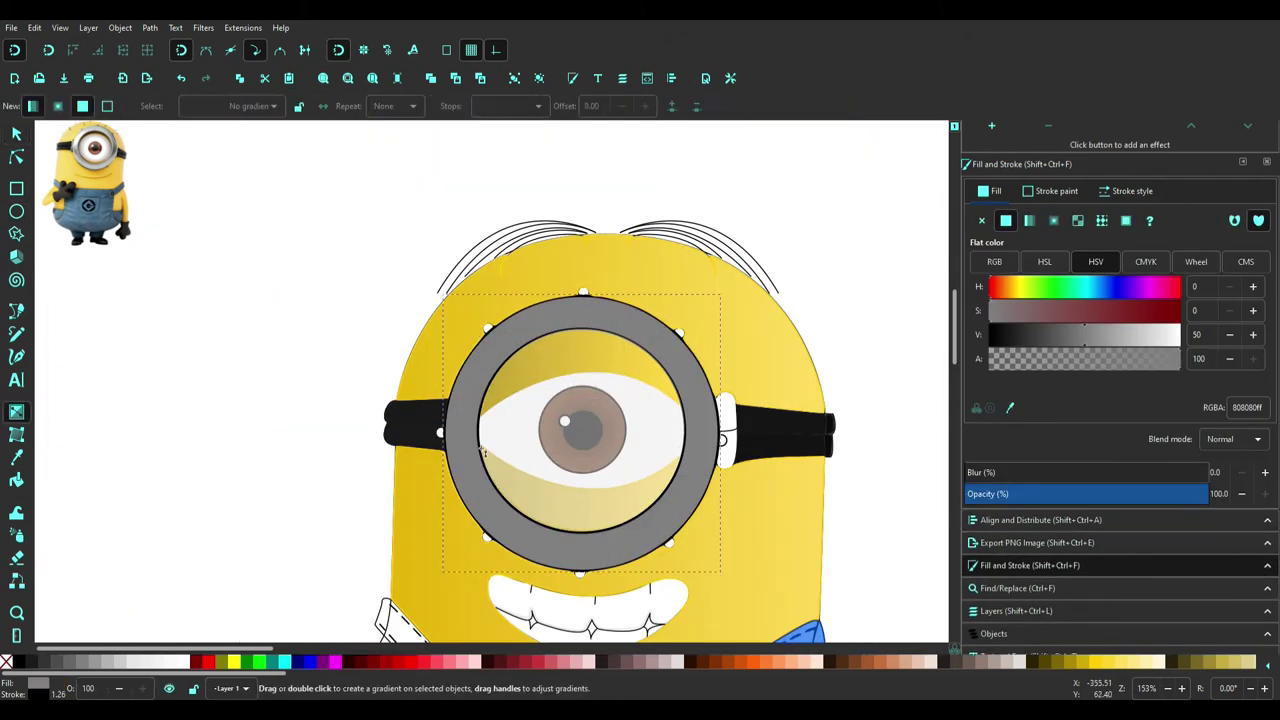
Draw a crescent highlight inside the lens and fill it light grey (e6e6e6)
key("b")
left_click(408, 484)
double_click(490, 553)
left_click(1005, 481)
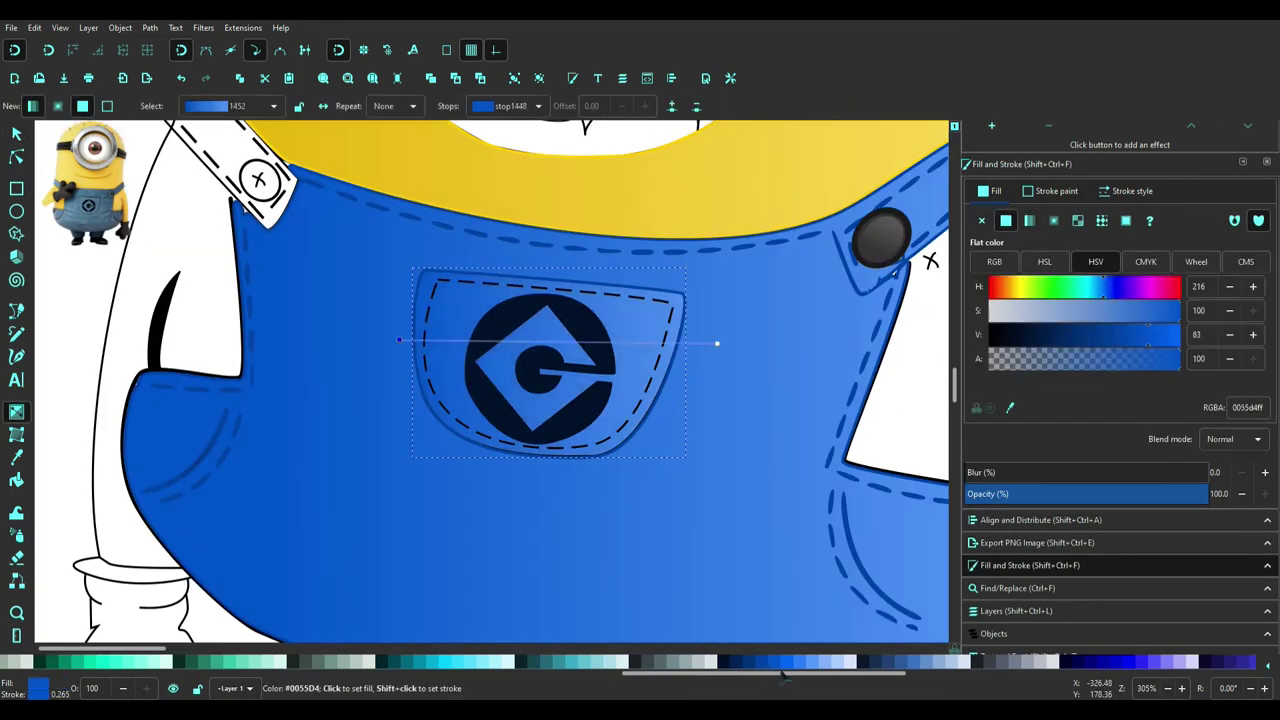
Bucket-fill the strap to create a light-blue (5599ff) highlight shape
scroll(511, 365, "down", 5)
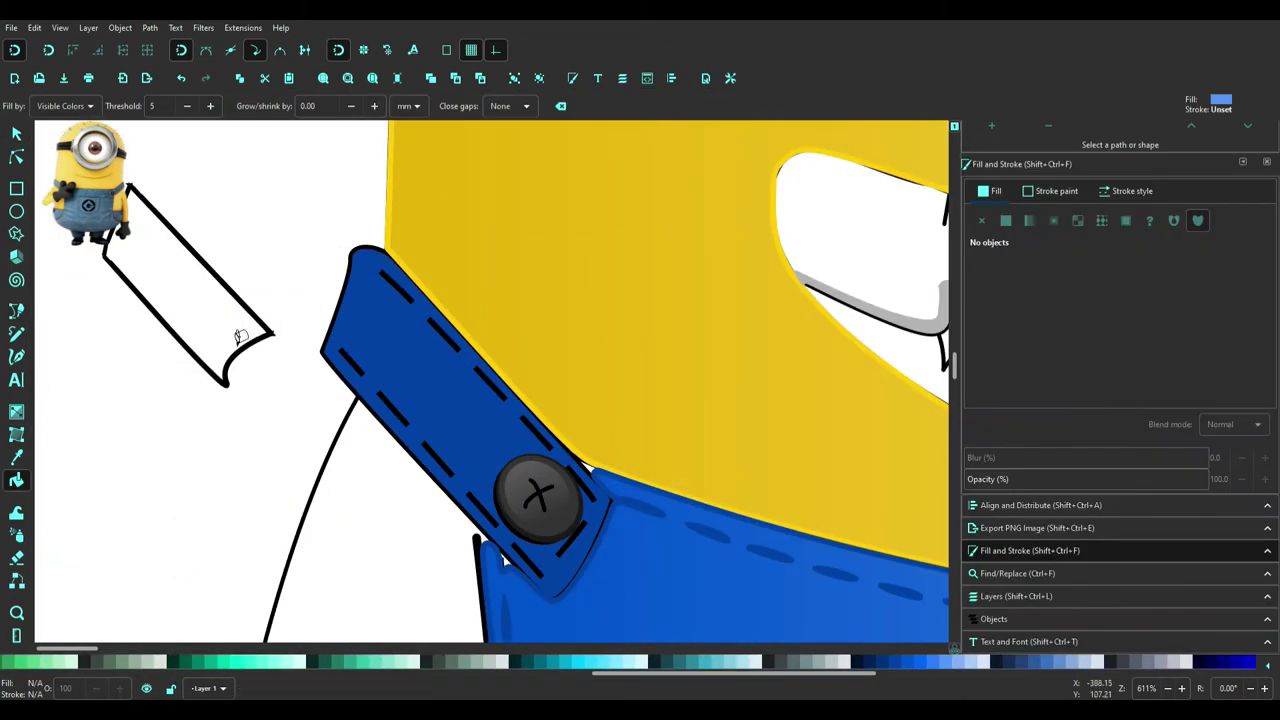
left_click(372, 340)
key("g")
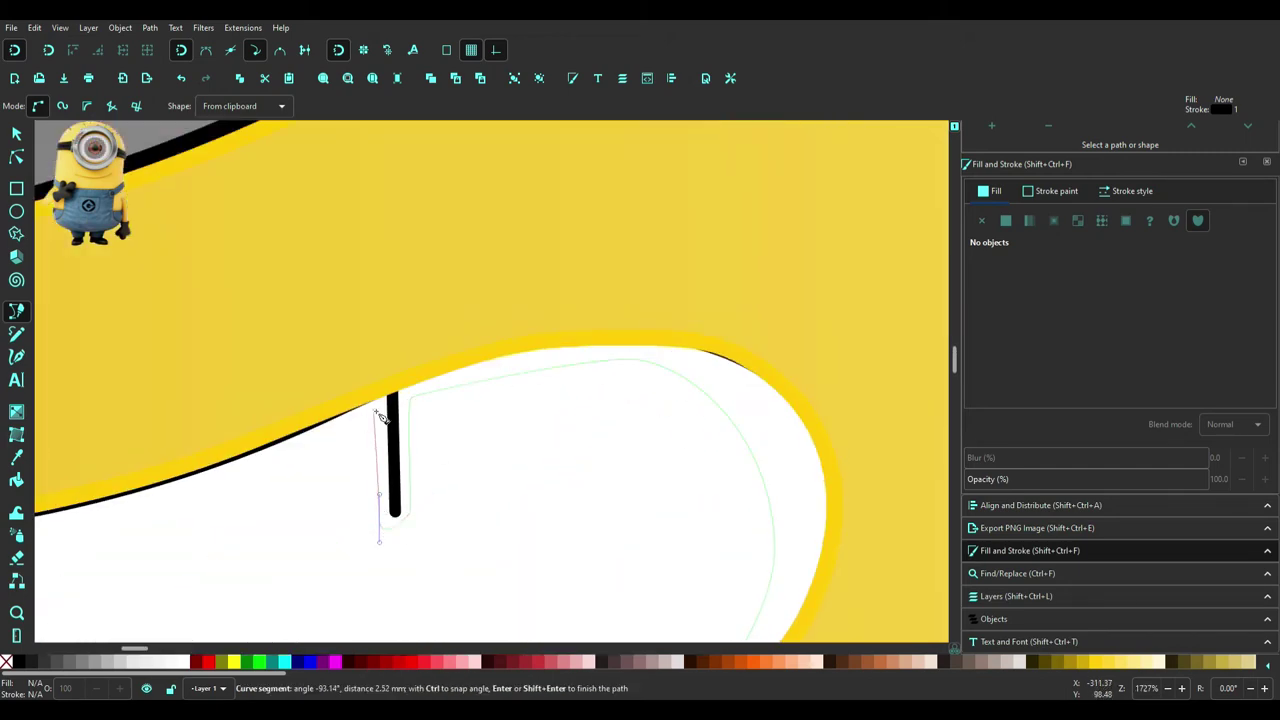
Finish the mouth-edge outline and add a curved stroke near the tooth gap
key("Return")
key("s")
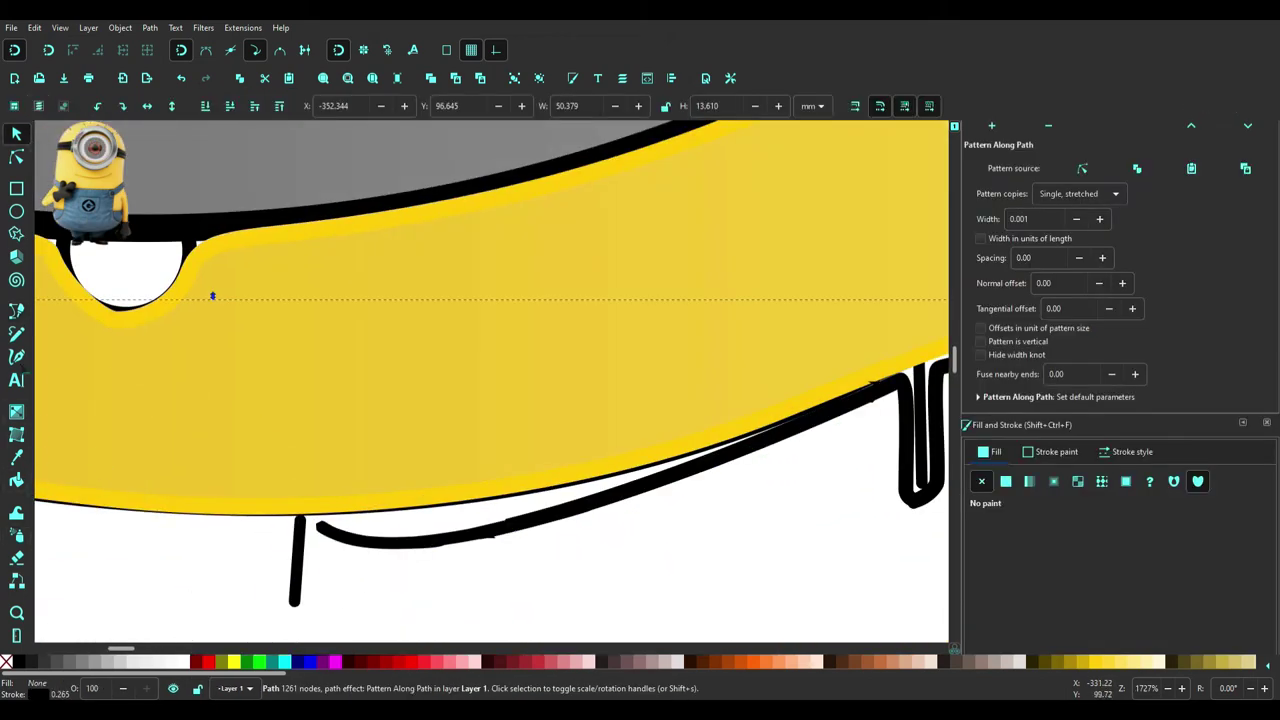
key("b")
left_click(432, 330)
left_click_drag(244, 277, 205, 180)
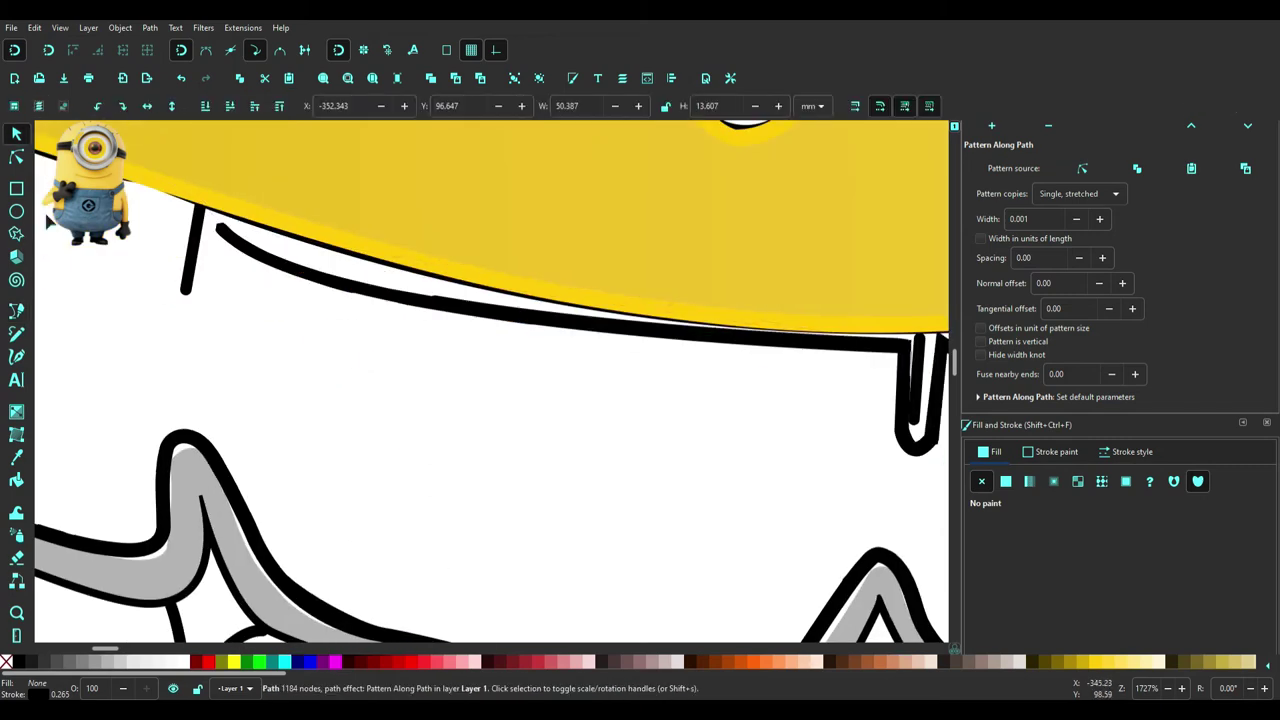
key("Return")
key("s")
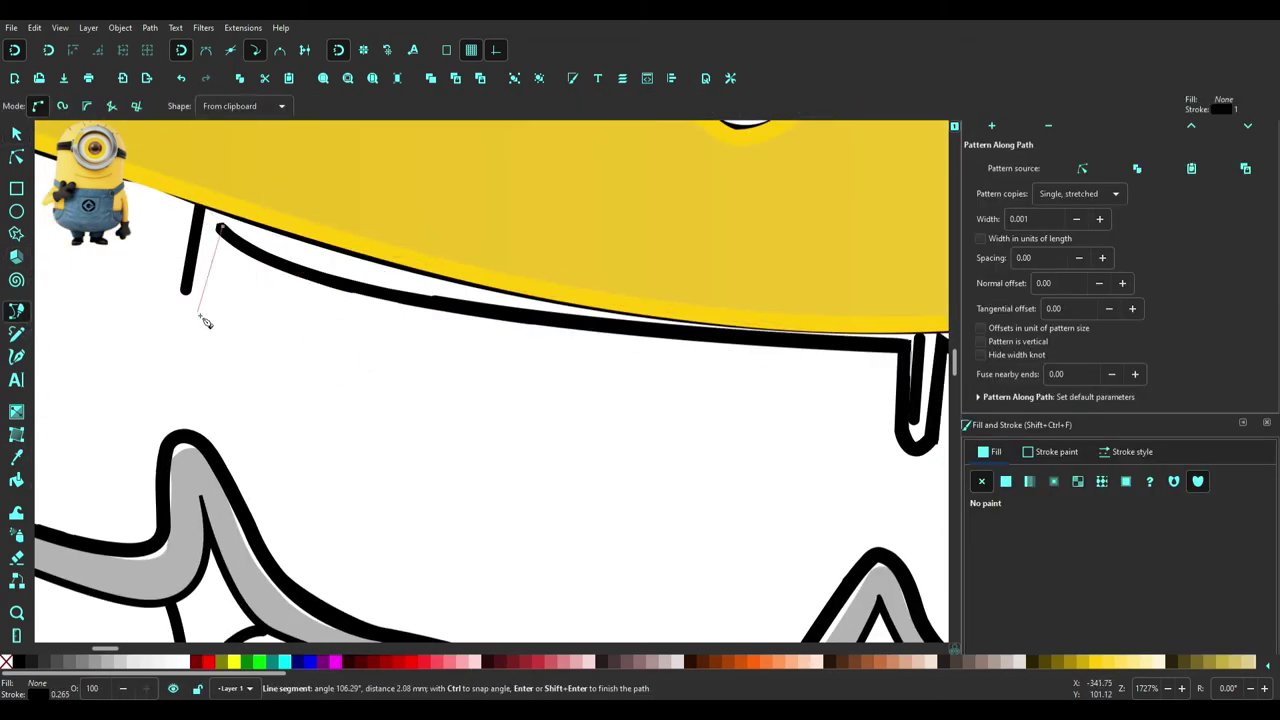
scroll(205, 322, "down", 2)
key("Return")
Pan around the mouth and check the light grey teeth fill
scroll(540, 460, "down", 4)
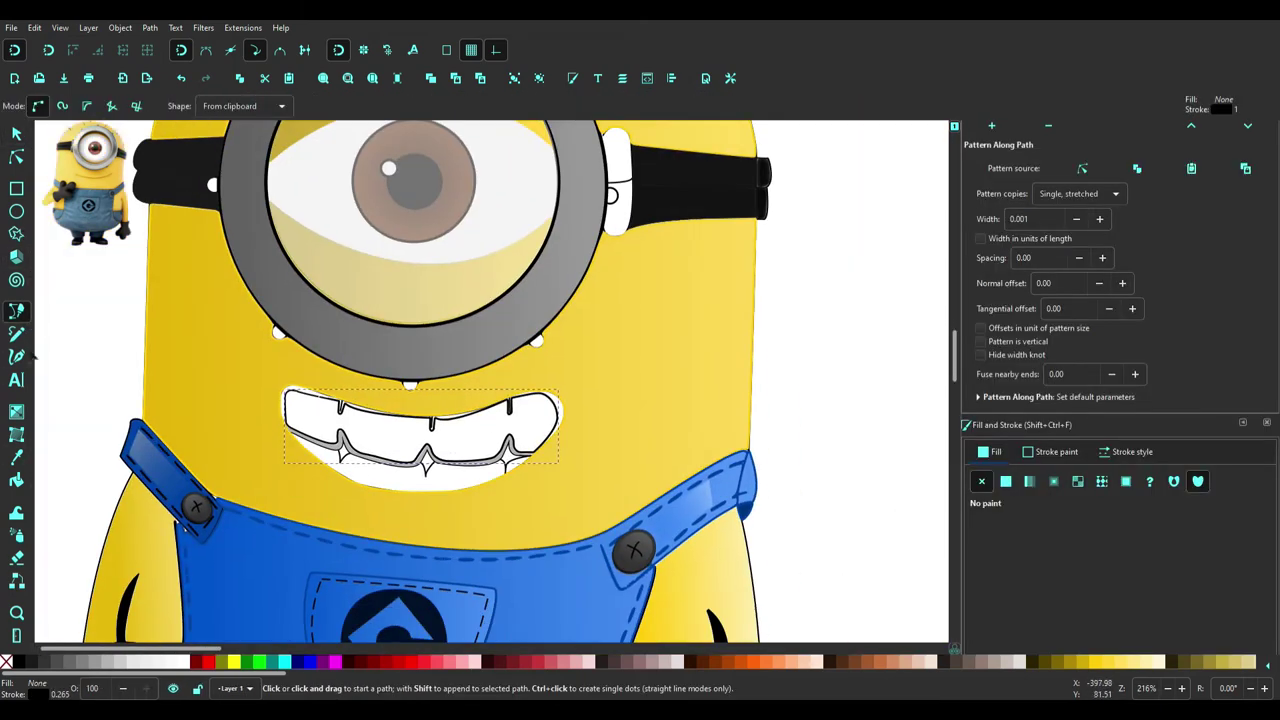
scroll(629, 466, "up", 2)
scroll(629, 466, "up", 1)
key("s")
scroll(860, 470, "up", 1)
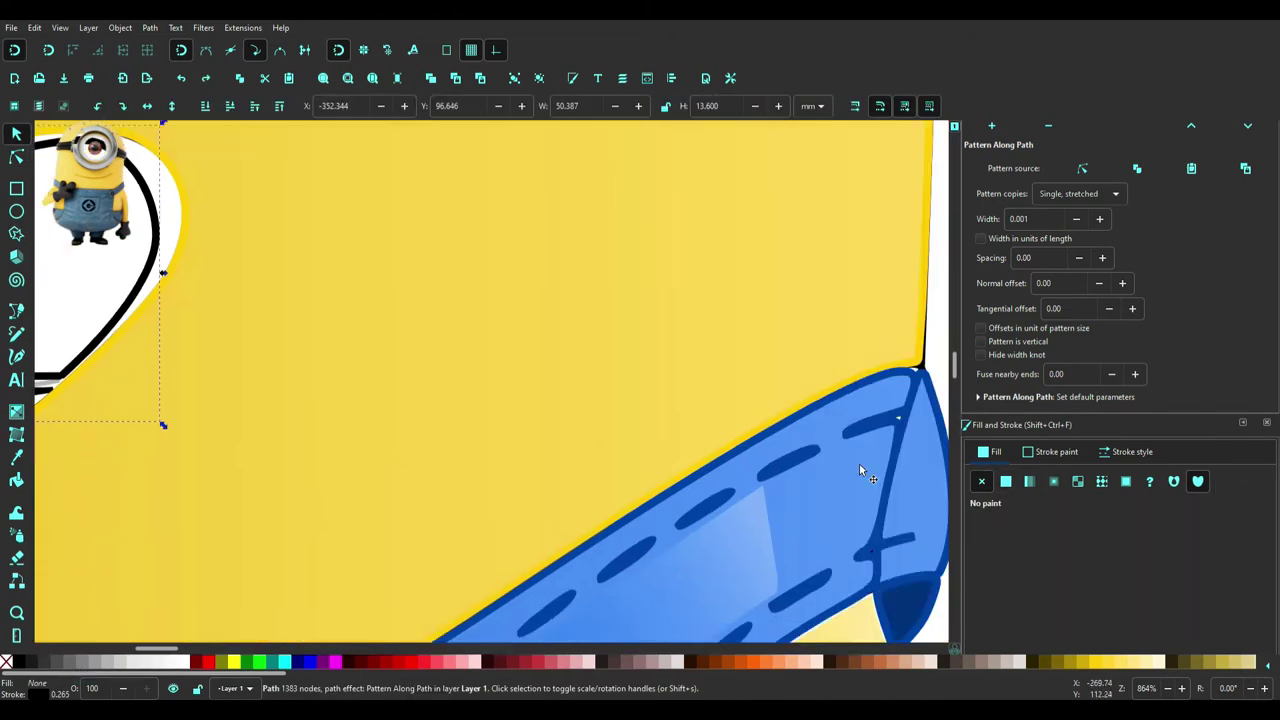
scroll(860, 470, "left", 10)
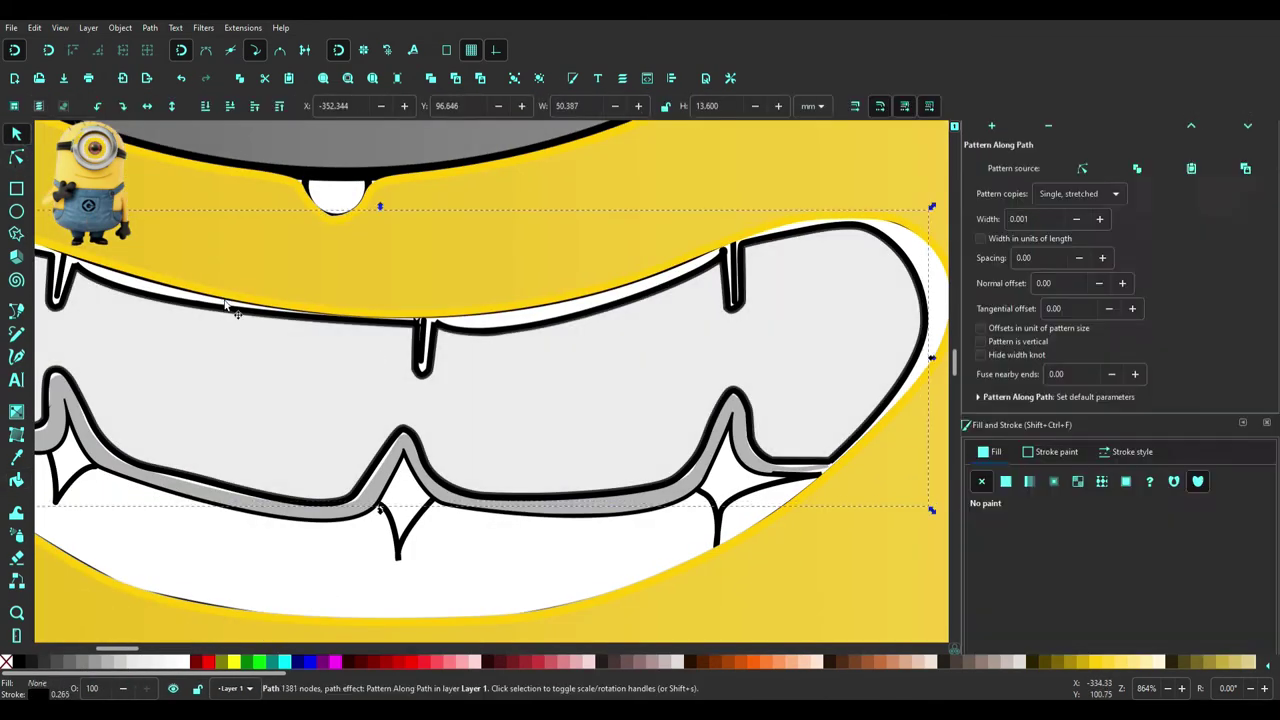
key("Escape")
left_click(600, 371)
scroll(426, 417, "down", 2)
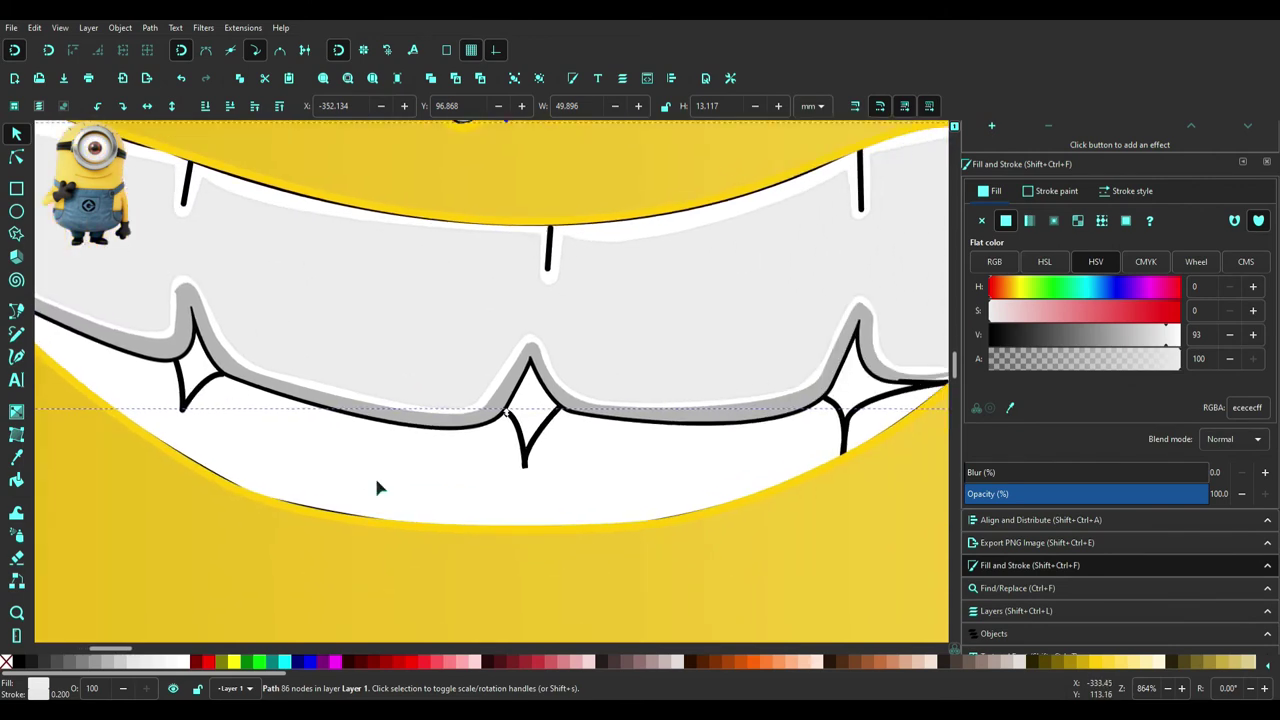
scroll(507, 412, "down", 1)
scroll(176, 237, "down", 2)
key("Escape")
scroll(176, 237, "up", 4)
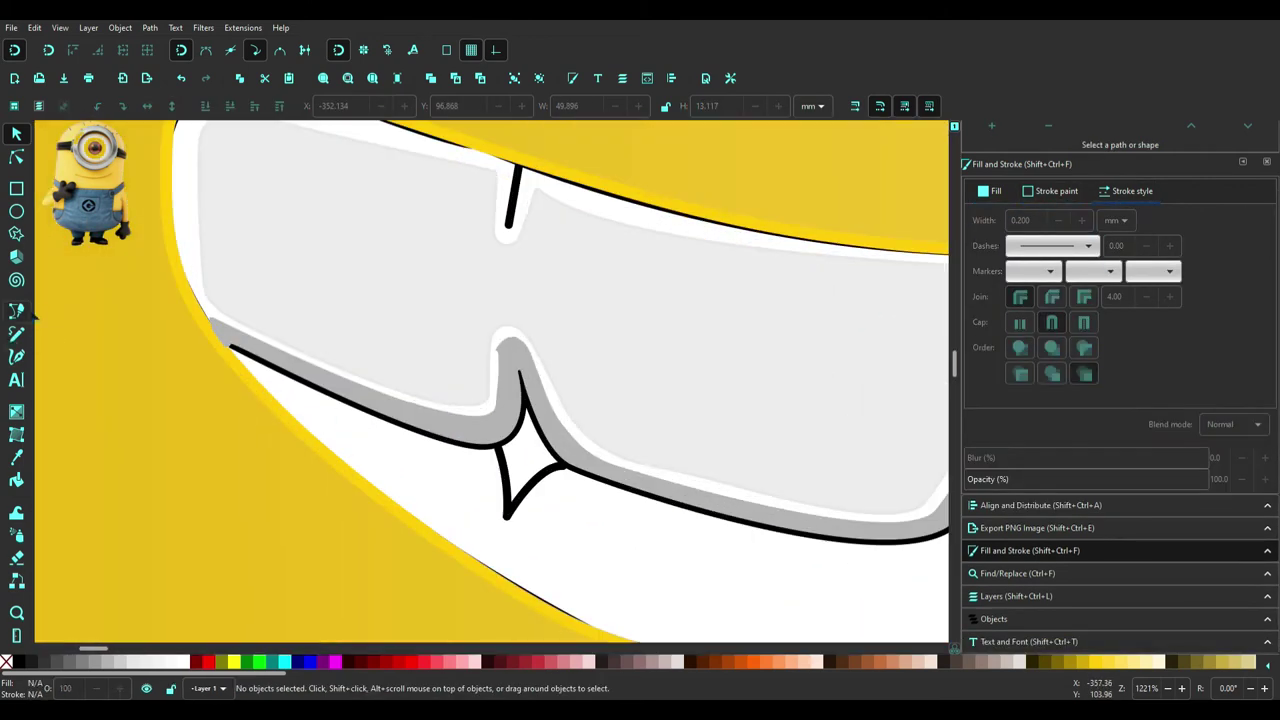
Trace a dark tapered stroke along the lower teeth edge and tooth gaps
left_click_drag(527, 452, 490, 468)
key("Return")
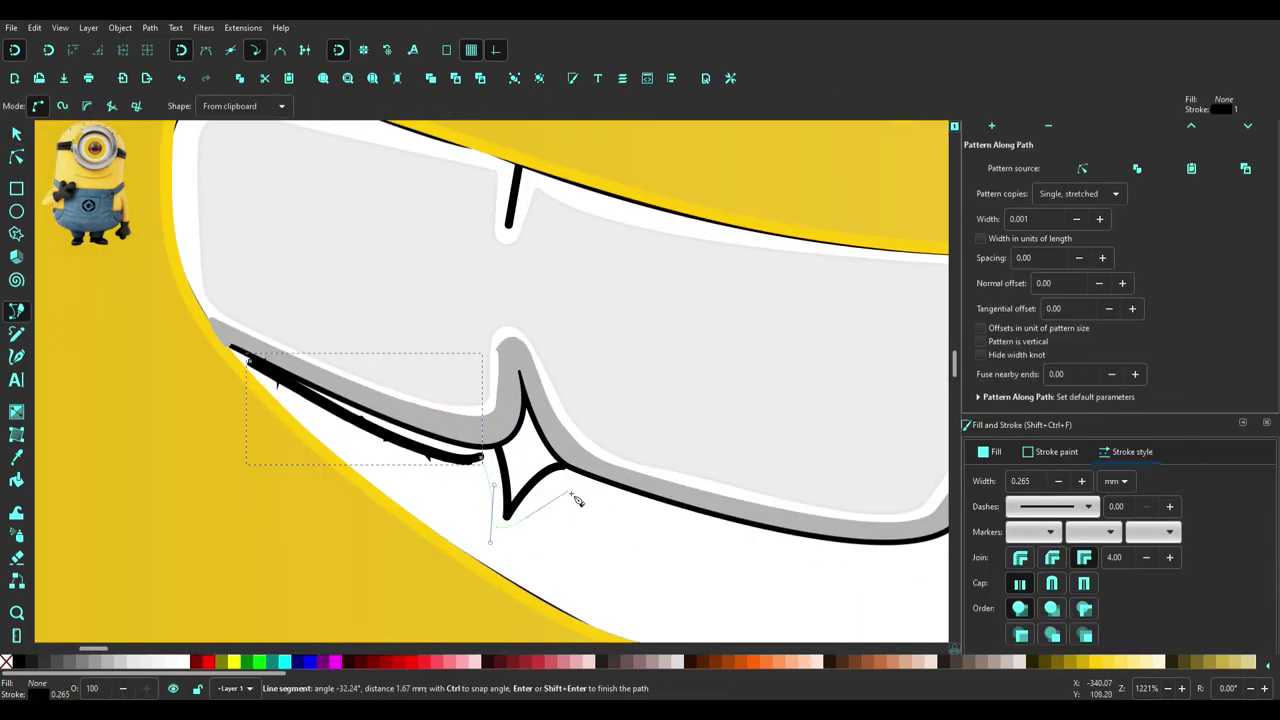
left_click(577, 500)
scroll(600, 492, "right", 5)
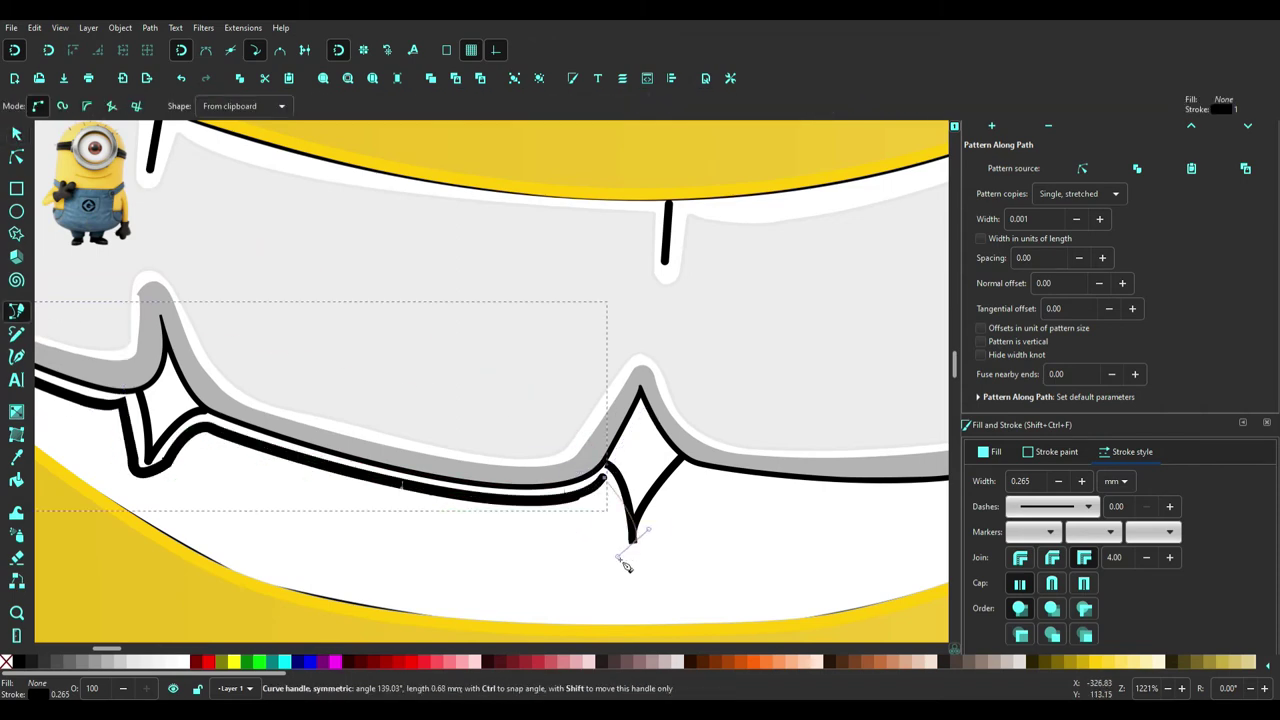
scroll(929, 513, "right", 5)
left_click_drag(640, 467, 667, 414)
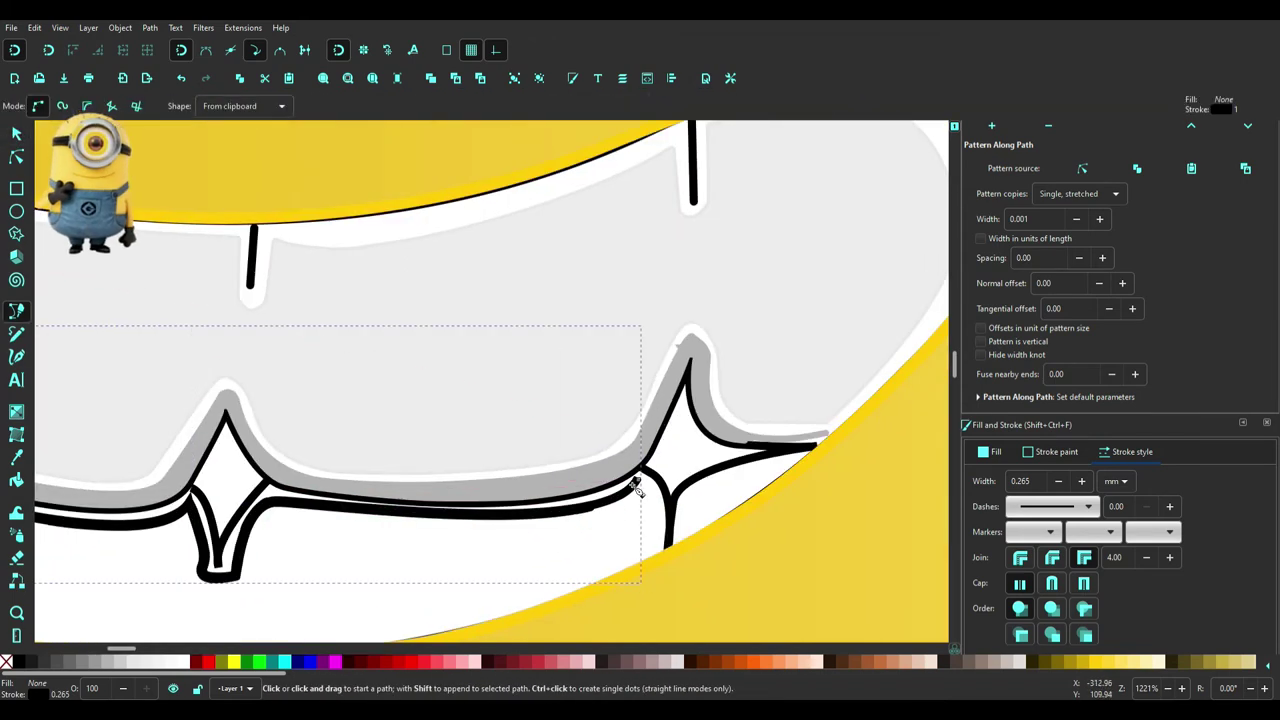
key("Return")
key("n")
scroll(587, 545, "down", 3)
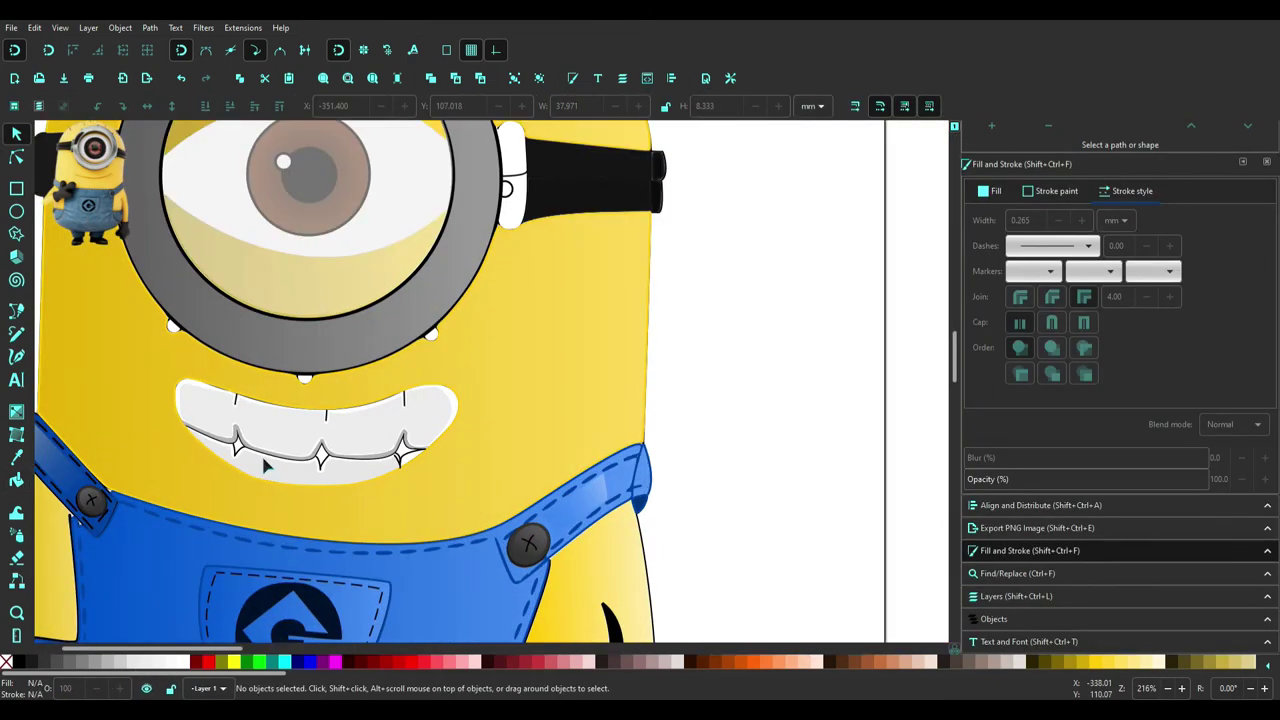
Select the small white goggle clips one after another using Tab
left_click(108, 393)
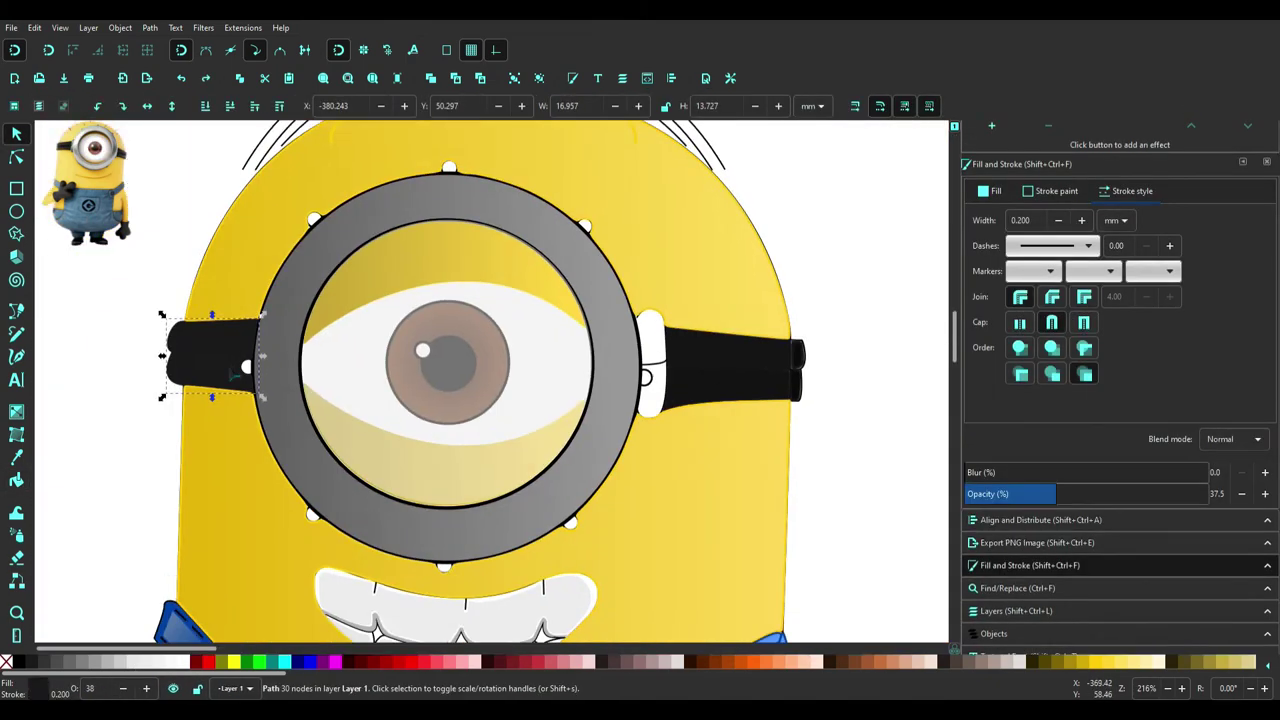
scroll(277, 363, "up", 4)
left_click(266, 355, "ctrl")
key("Tab")
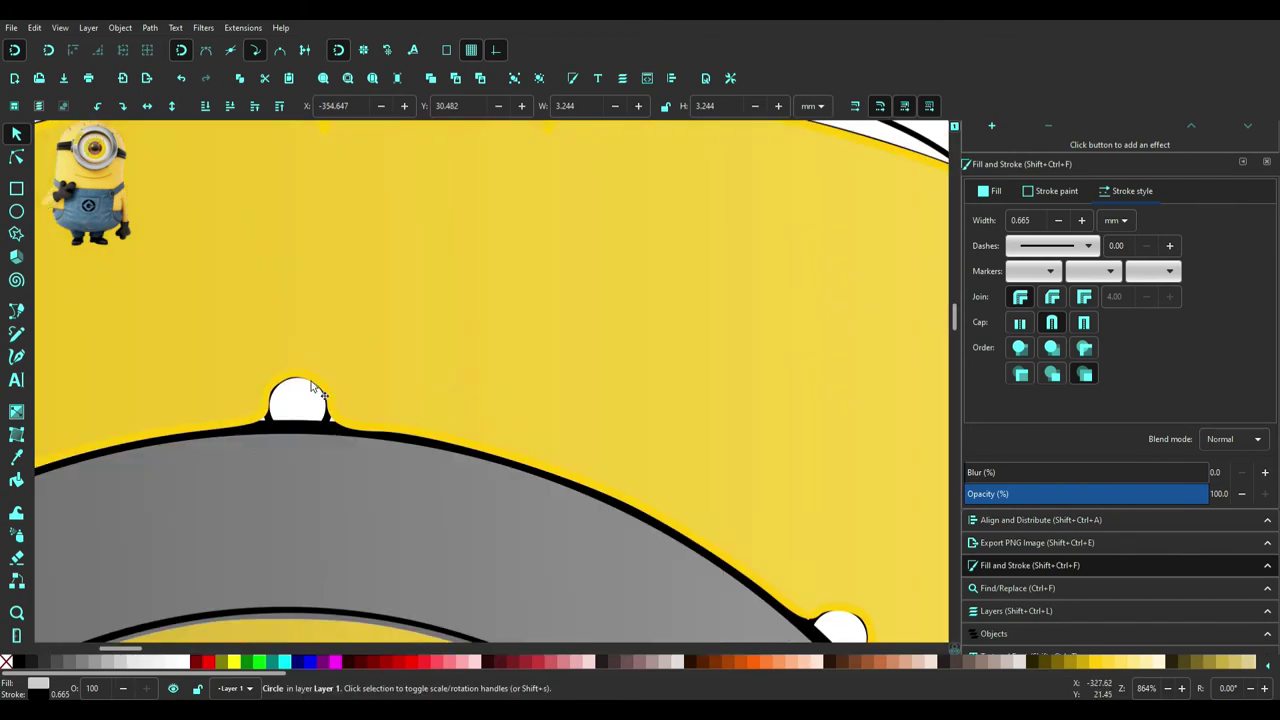
key("Tab")
key("Tab")
key("Tab")
key("Tab")
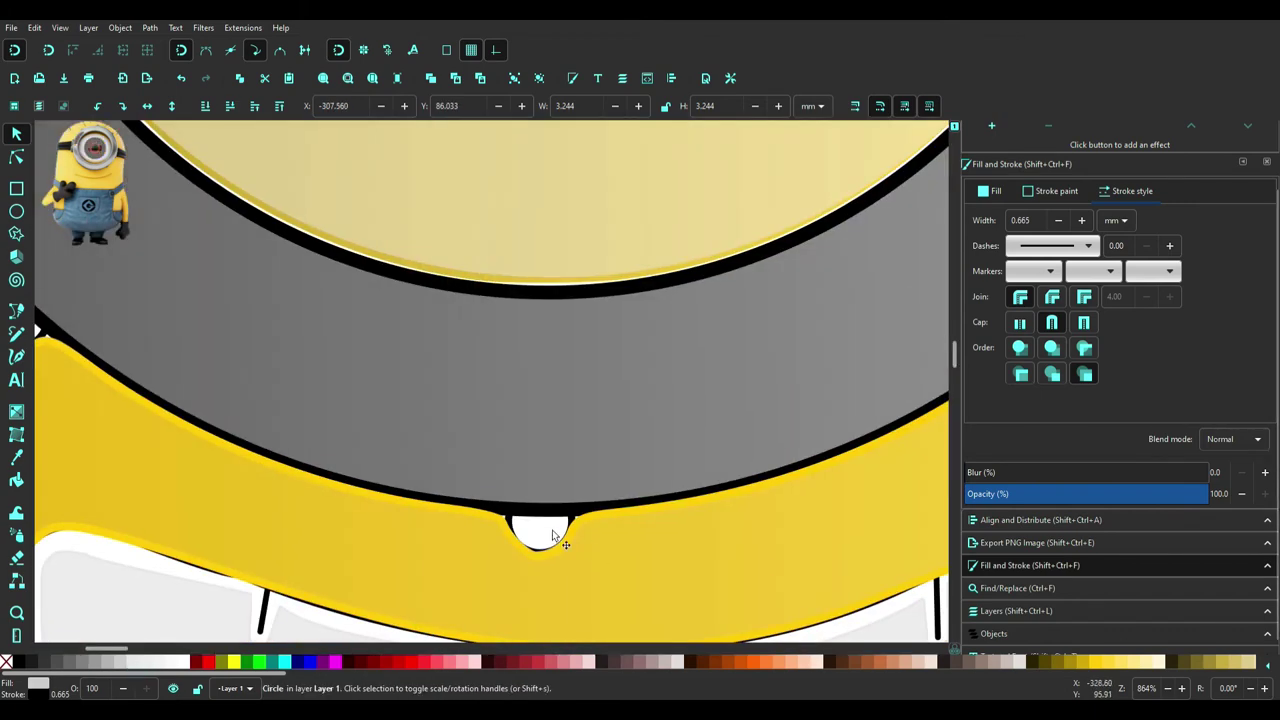
key("Tab")
key("minus")
key("minus")
key("minus")
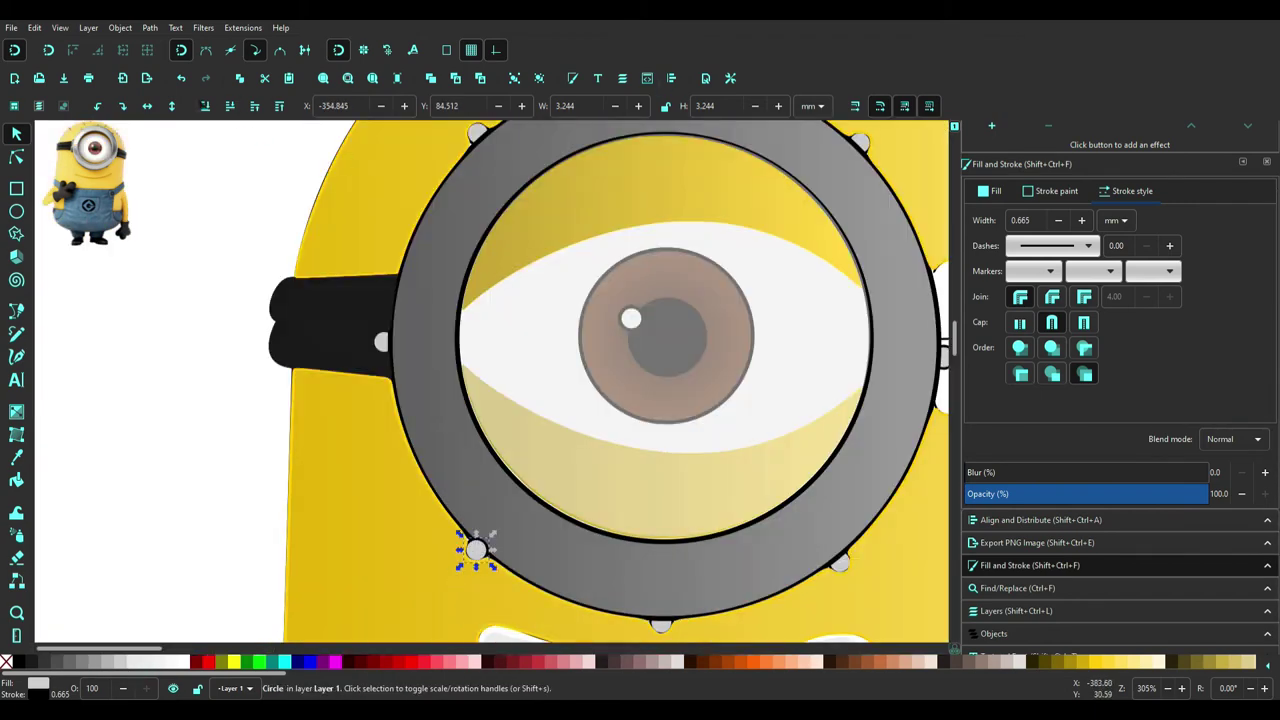
key("Escape")
Zoom in on the white clip beside the goggle and step to the next clip
key("minus")
key("minus")
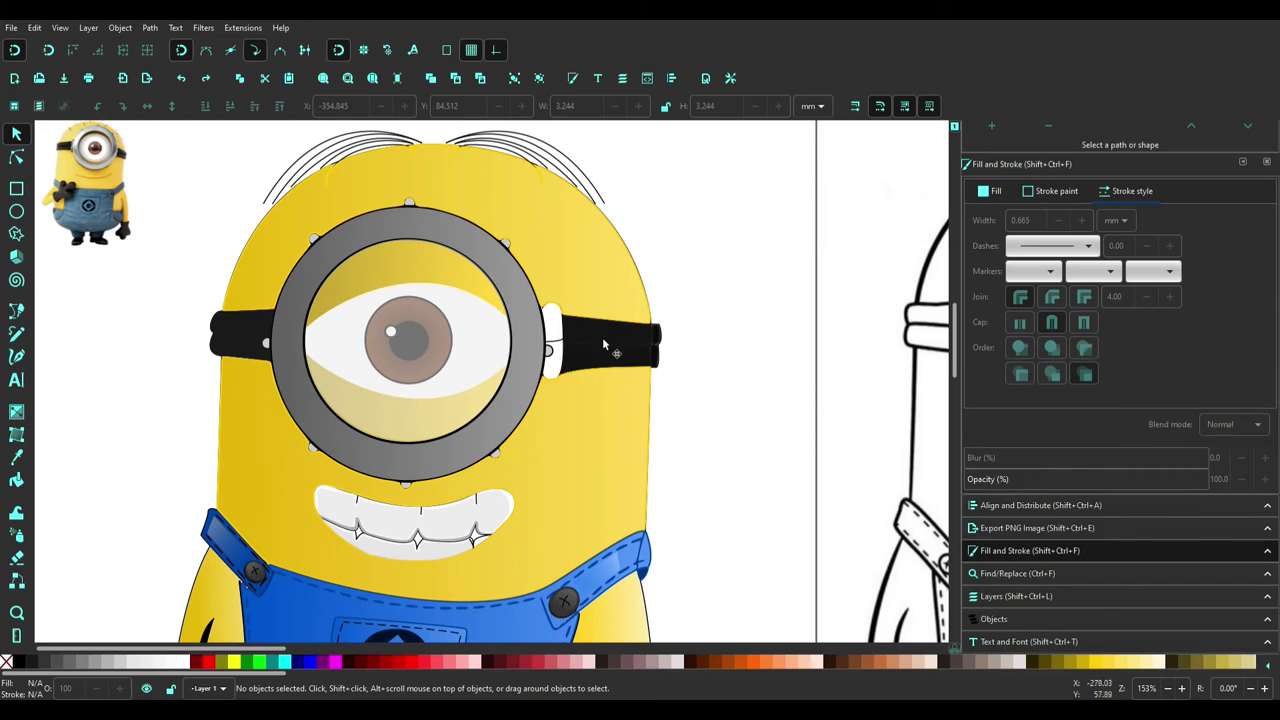
left_click(551, 330)
key("plus")
key("plus")
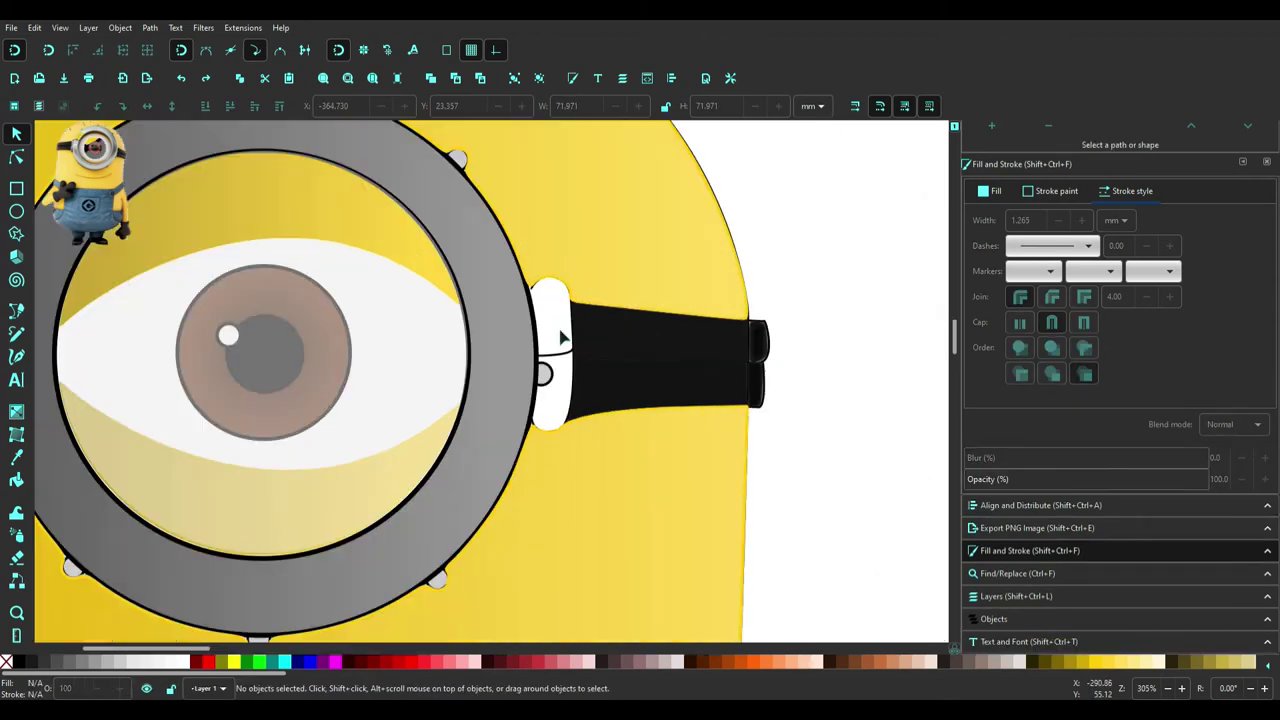
key("plus")
key("plus")
key("plus")
key("plus")
key("plus")
key("Tab")
key("minus")
key("minus")
key("minus")
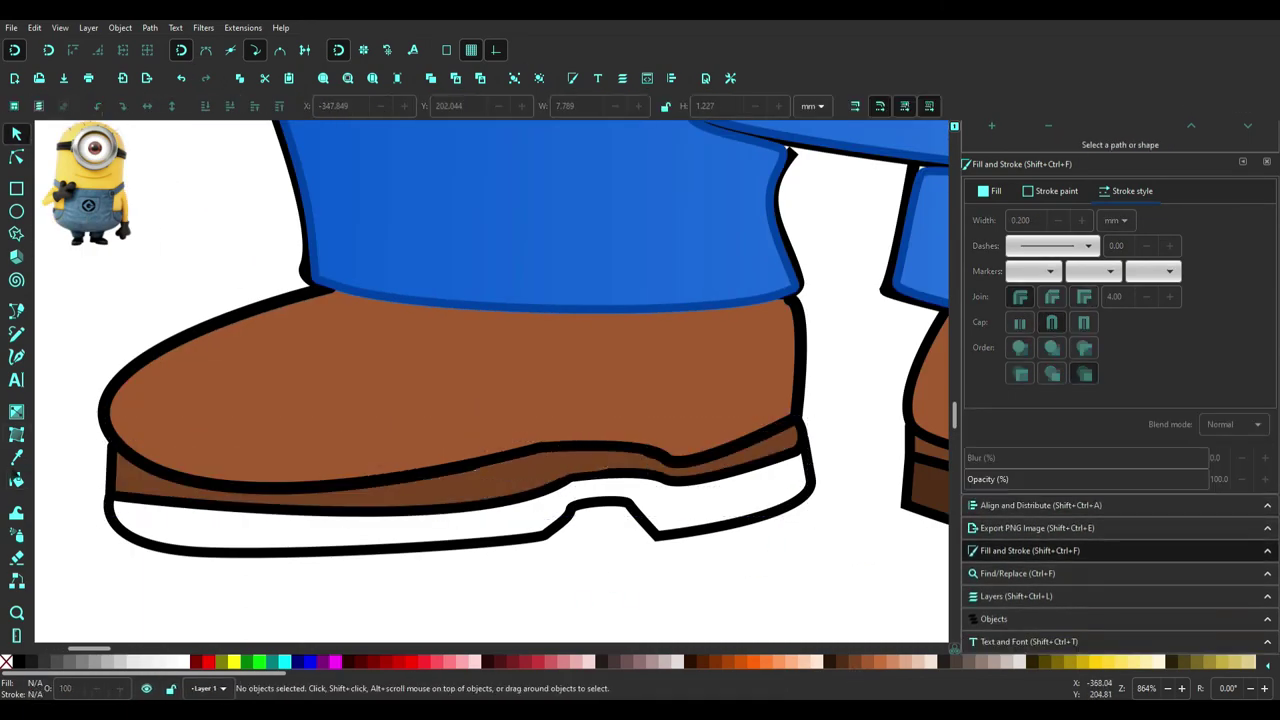
Fill the strip above the shoe's white sole with a dark brown swatch
left_click(855, 662)
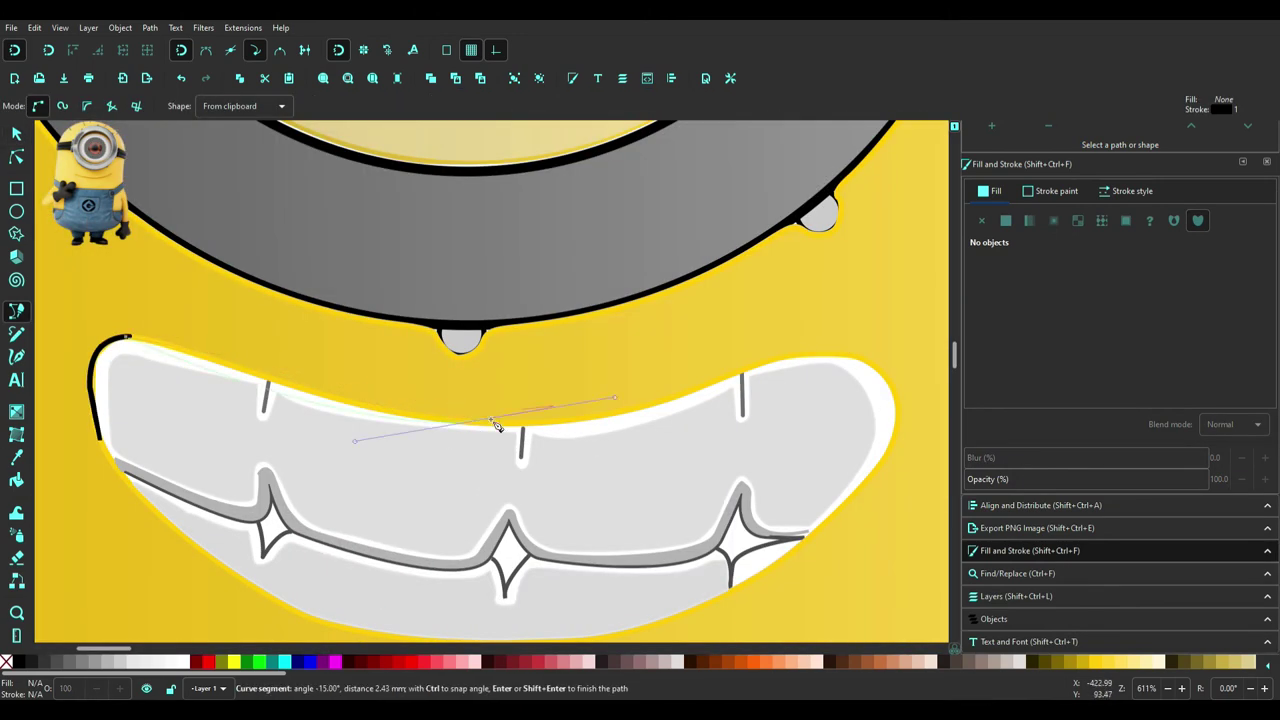
Adjust the gradient across the goggle lens
scroll(160, 357, "up", 2)
scroll(248, 356, "down", 3)
scroll(248, 356, "down", 3)
key("s")
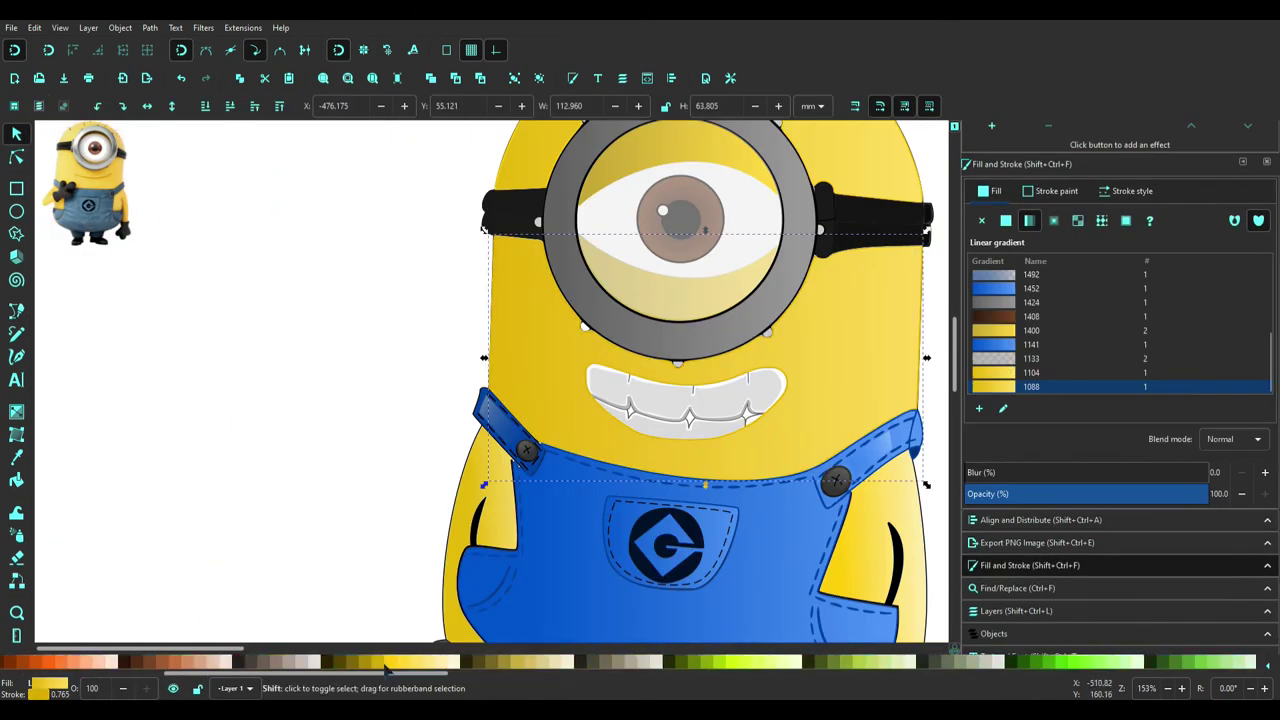
key("Escape")
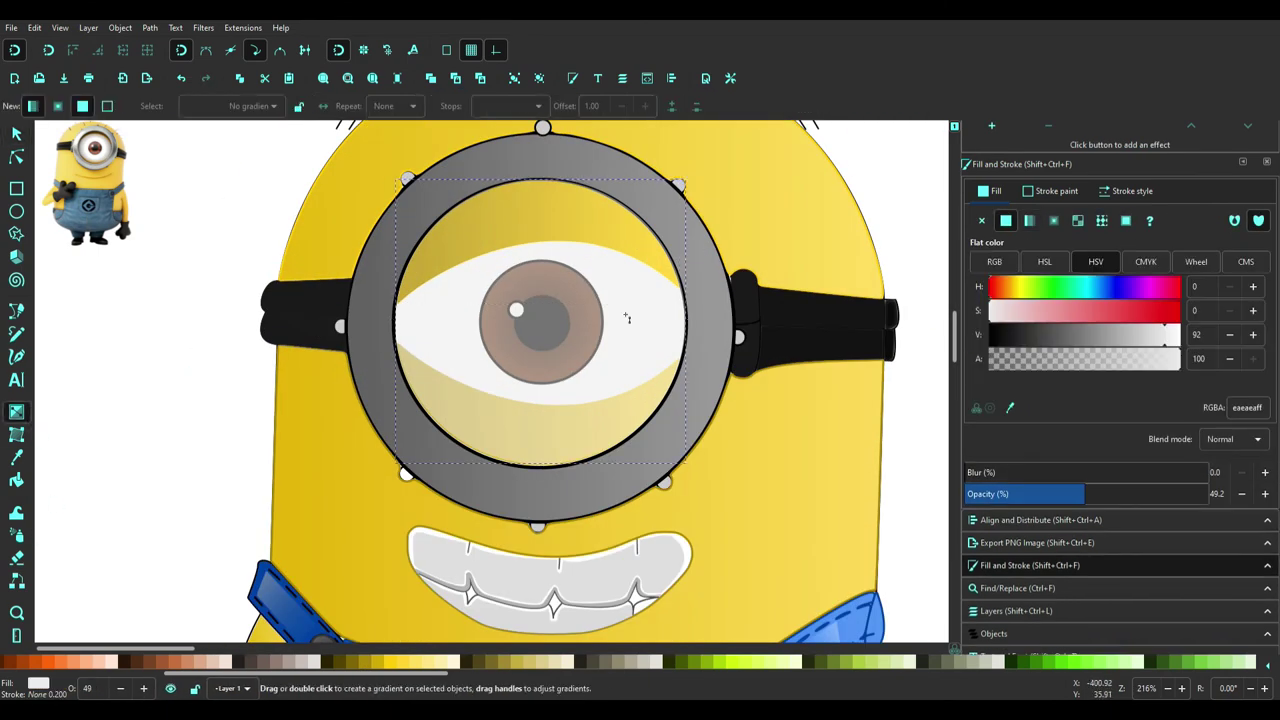
left_click_drag(1120, 336, 1150, 342)
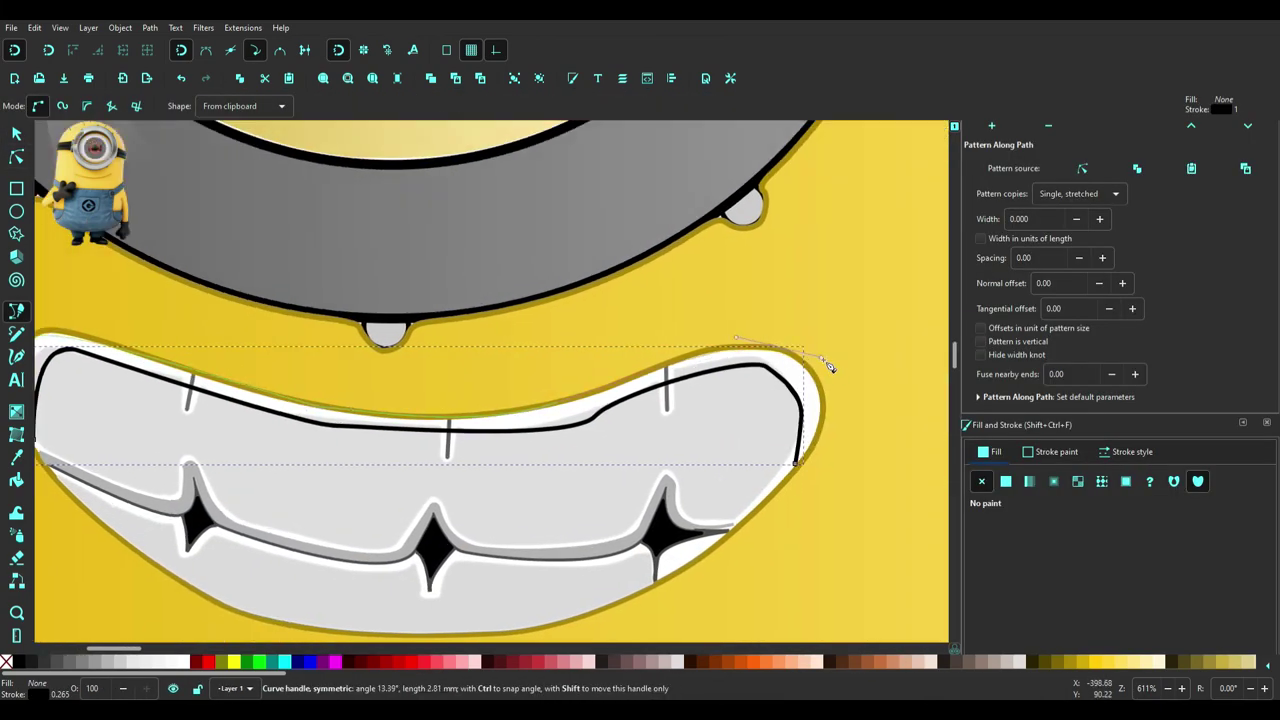
Colour the new highlight shape 70% Gray and bucket-fill a gap between the teeth
left_click(66, 662)
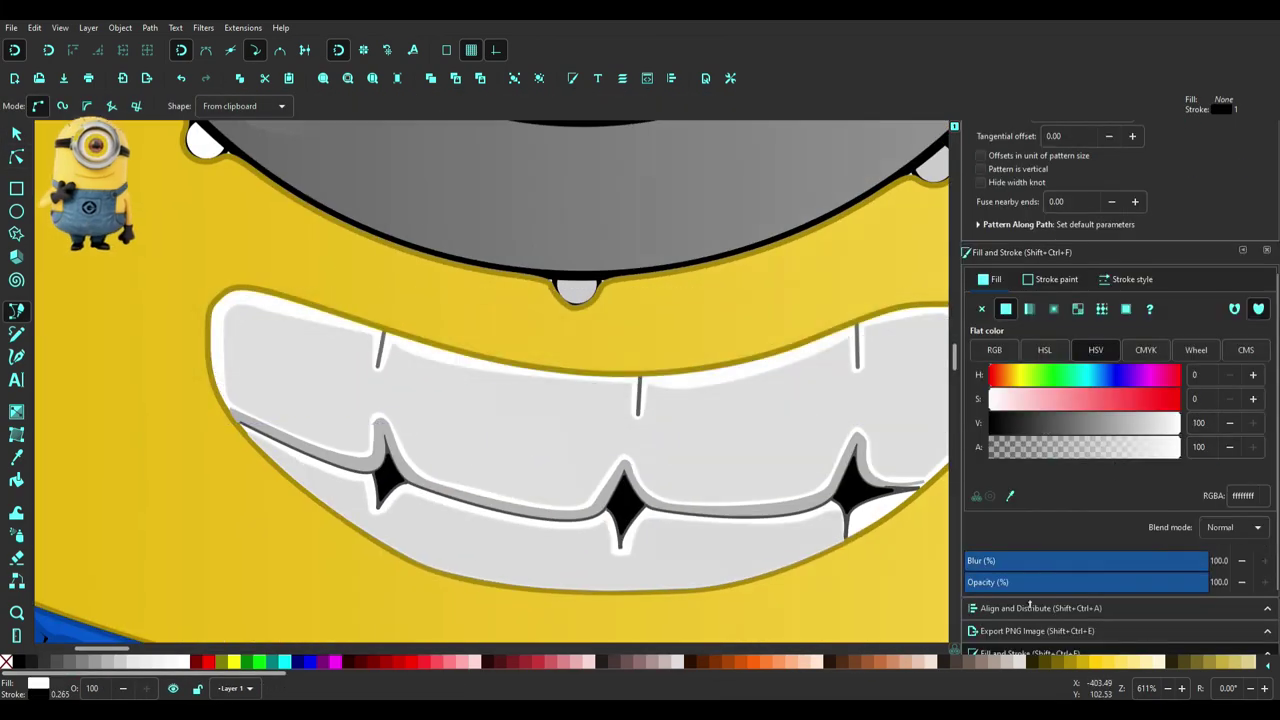
key("u")
left_click(256, 415)
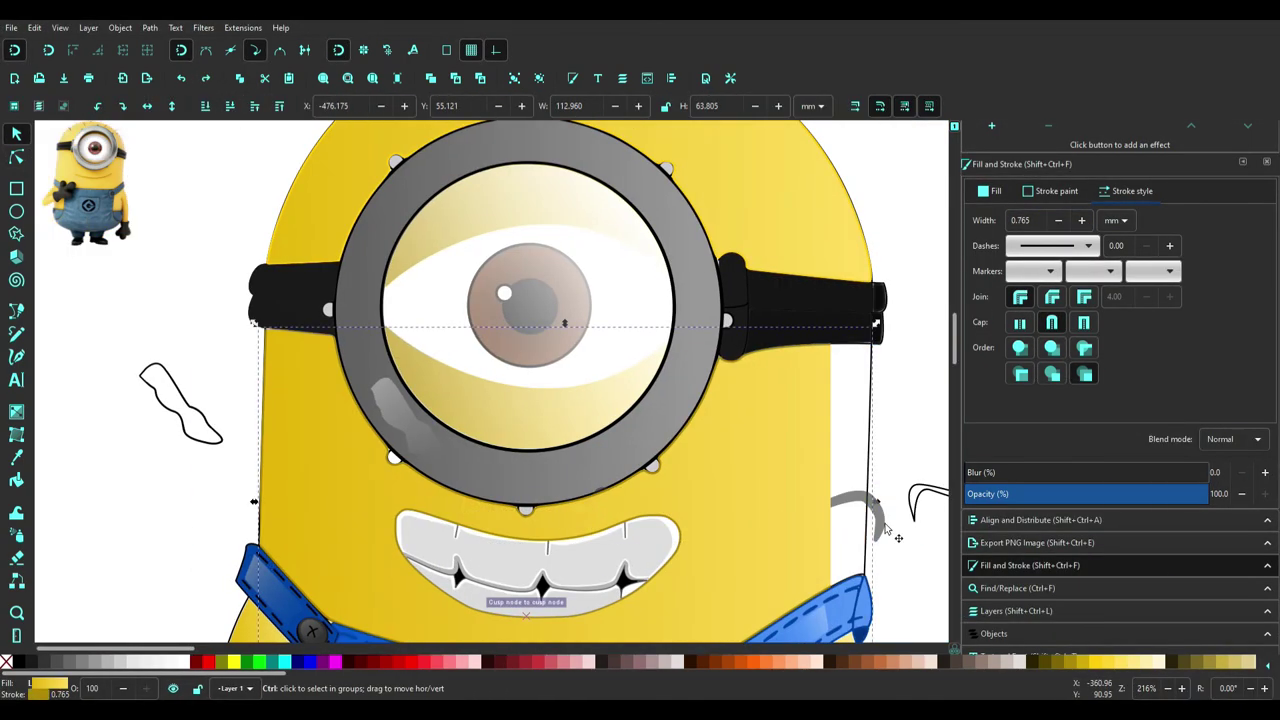
Reshape the mouth shadow's left-corner and lower-edge nodes, then give the side shading patch a fading linear gradient
scroll(362, 182, "up", 2)
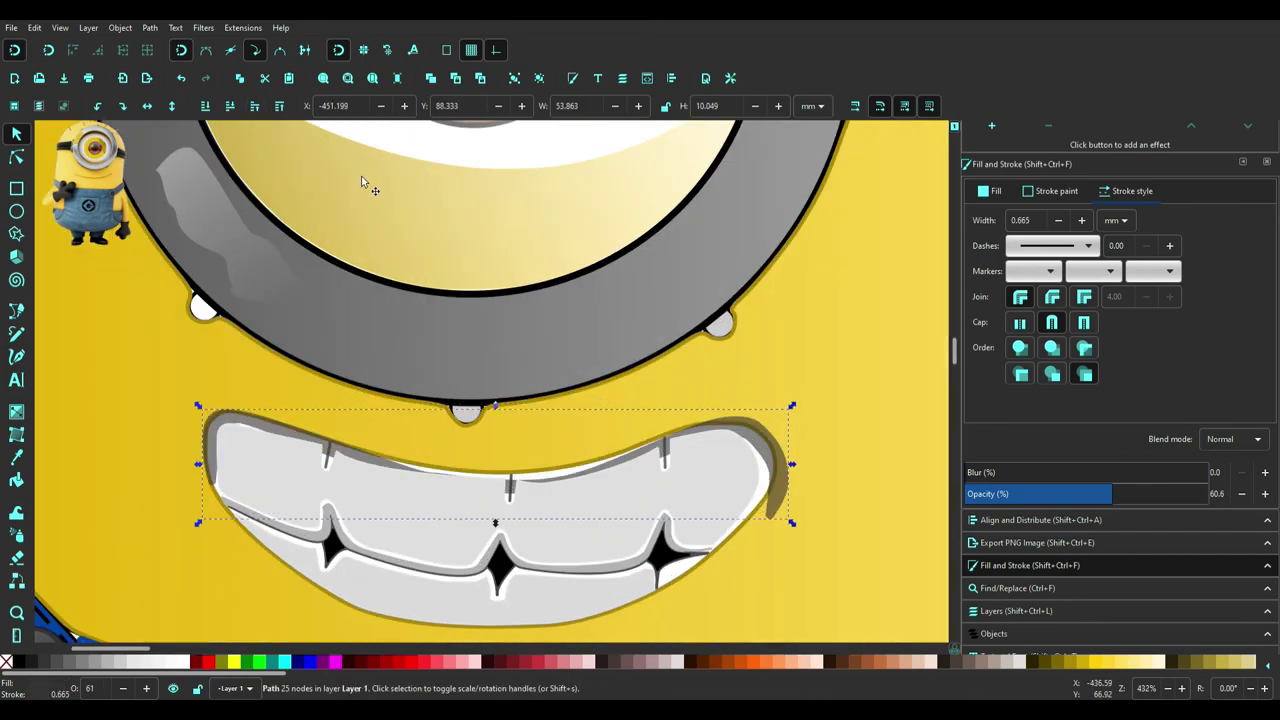
double_click(781, 492)
scroll(229, 482, "up", 1)
left_click_drag(172, 368, 210, 392)
scroll(244, 416, "right", 5)
left_click_drag(482, 481, 514, 483)
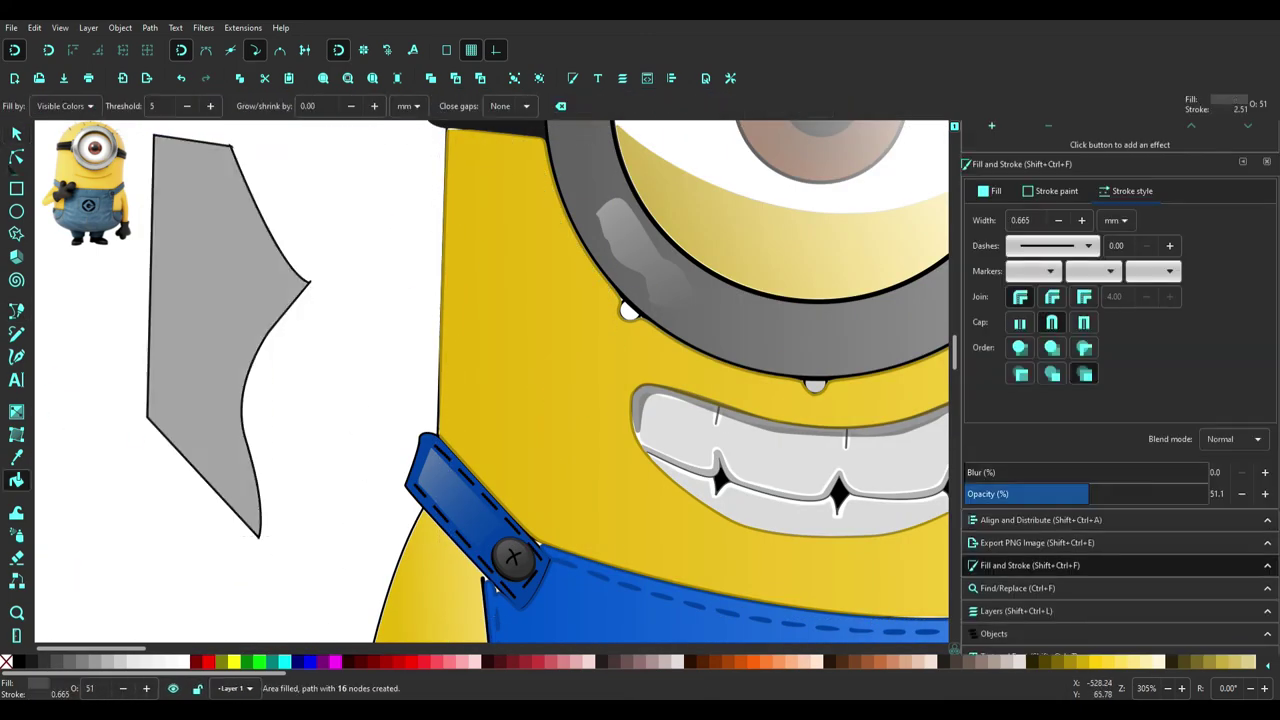
left_click_drag(432, 264, 577, 302)
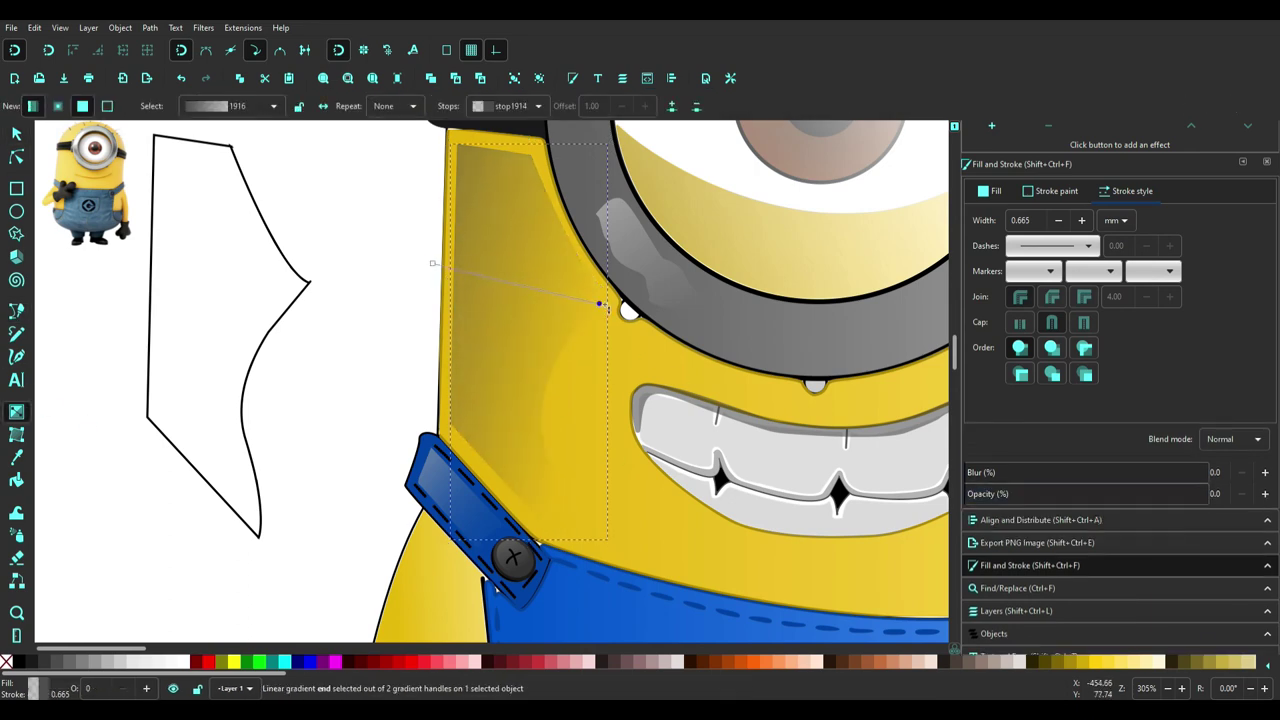